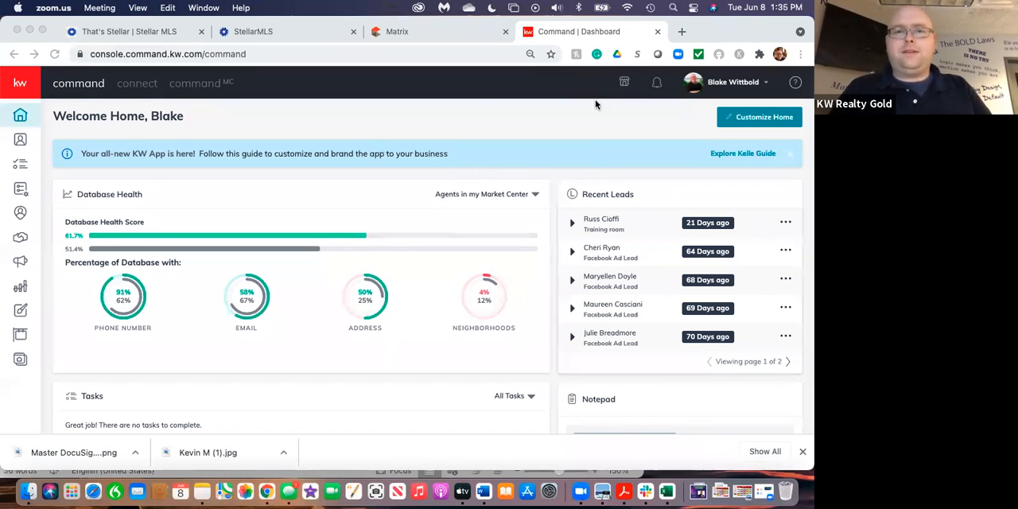
drag(736, 39, 733, 80)
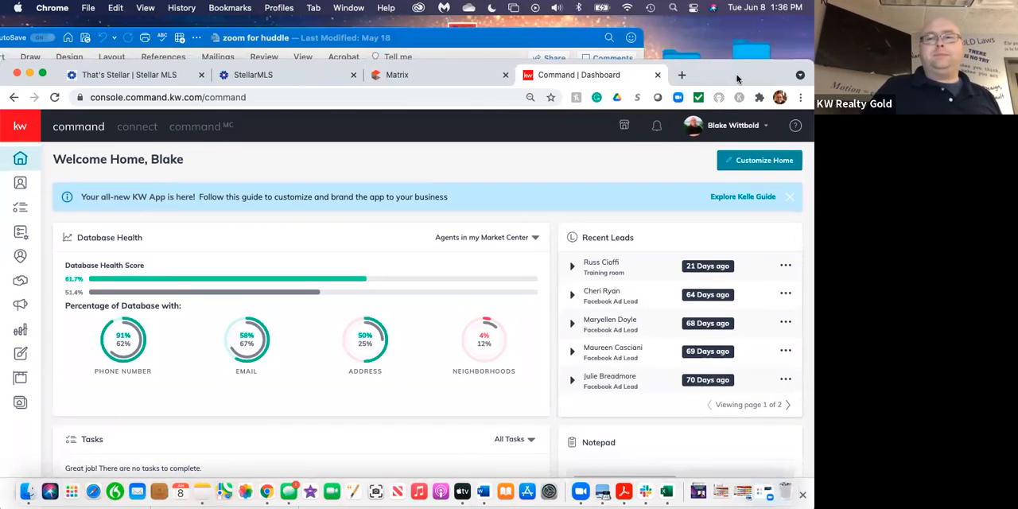
drag(737, 78, 738, 38)
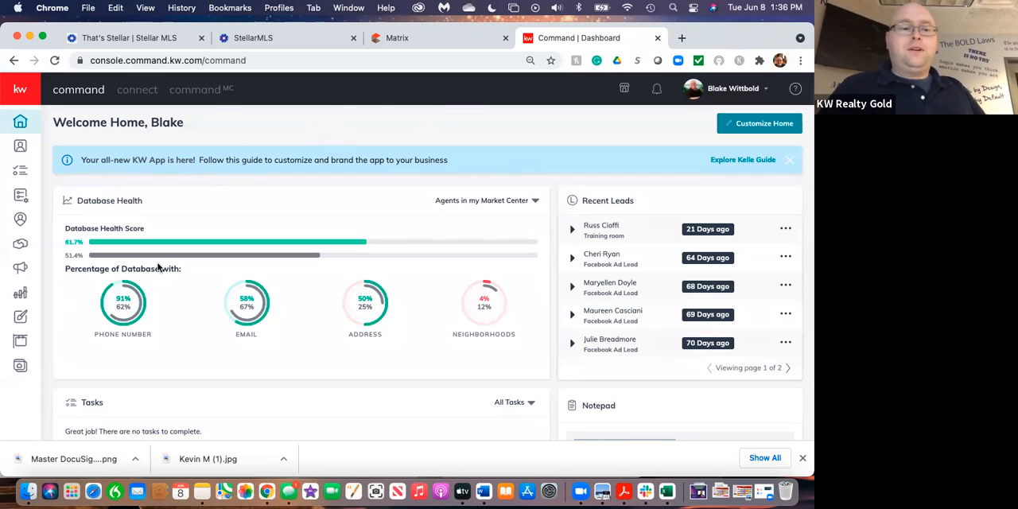
Launch Cursor Pro from the installed applications.
click(71, 492)
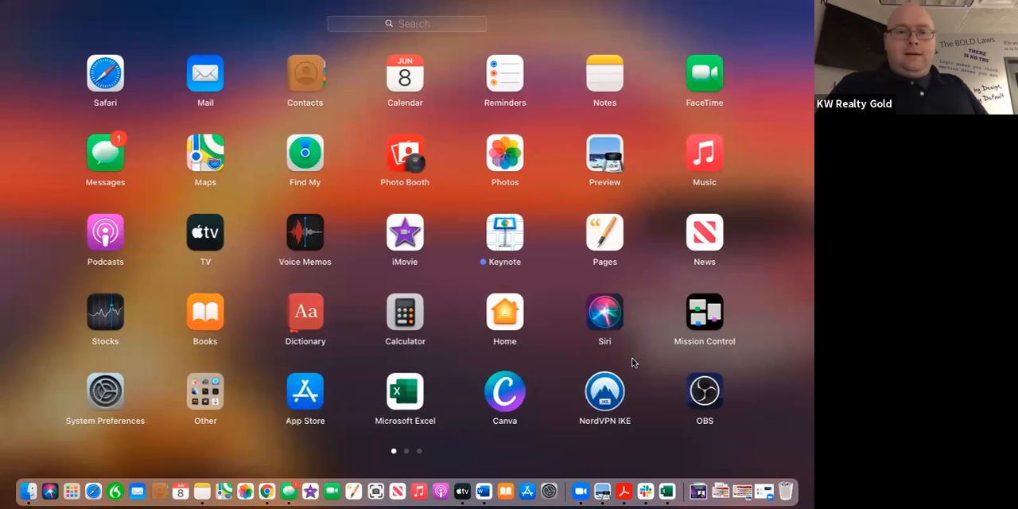
scroll(632, 362, right, 3)
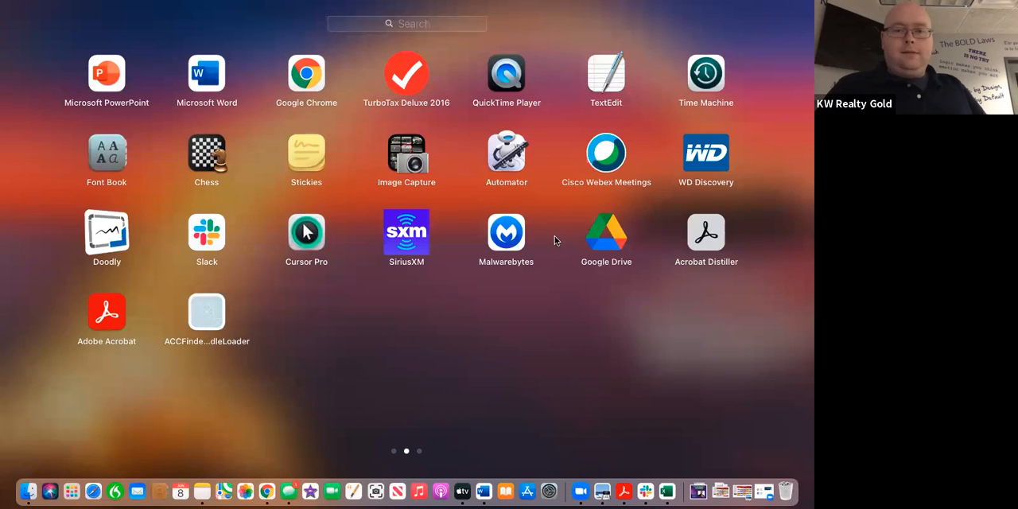
click(303, 235)
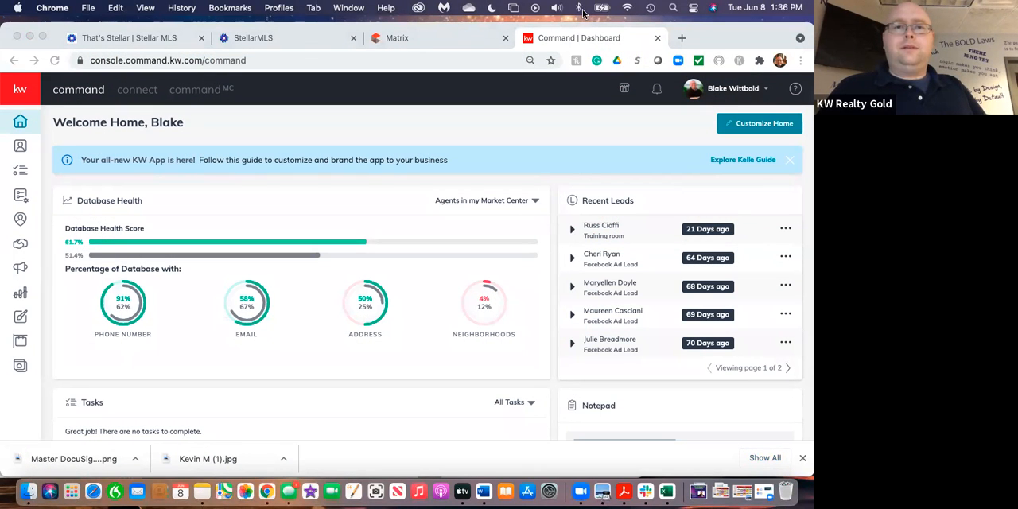
Minimize the browser window and quit Word to clear the desktop.
click(29, 37)
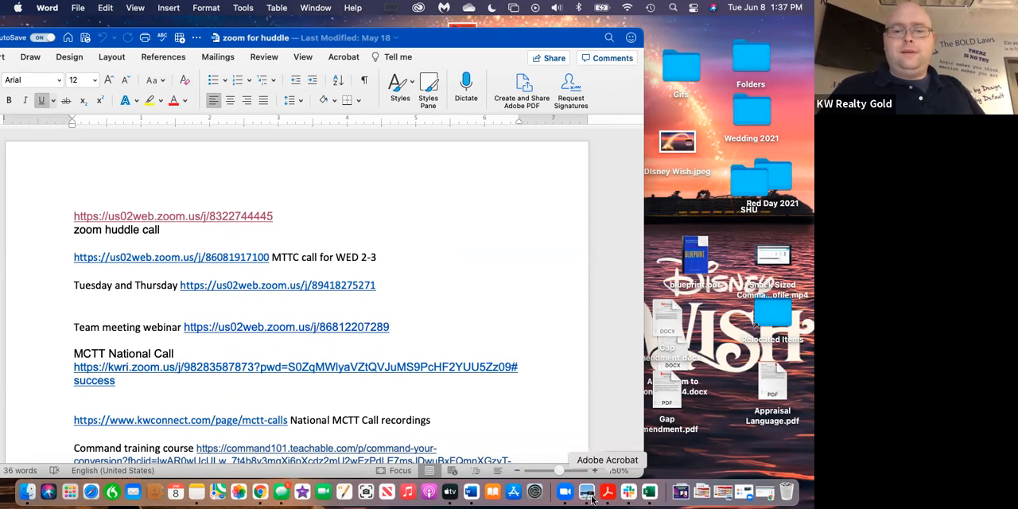
right_click(472, 494)
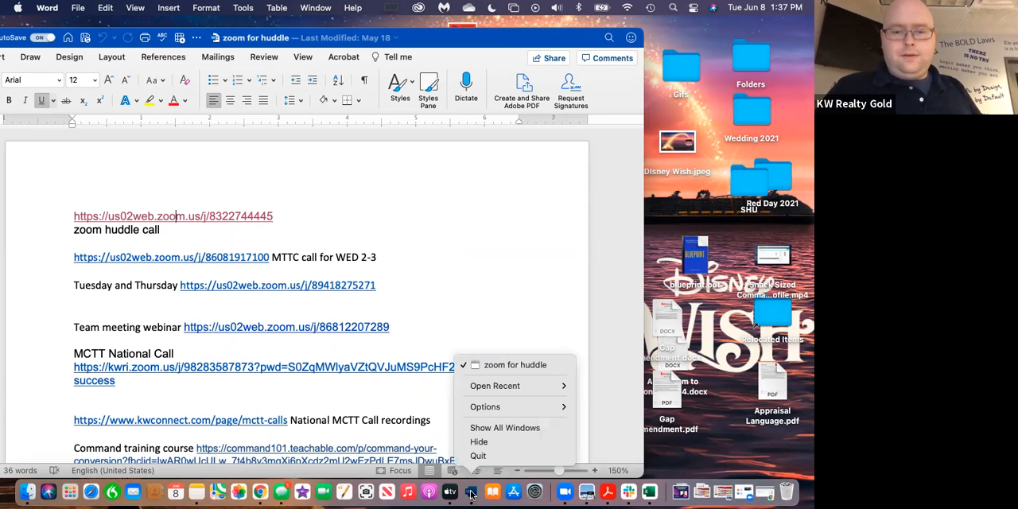
click(483, 455)
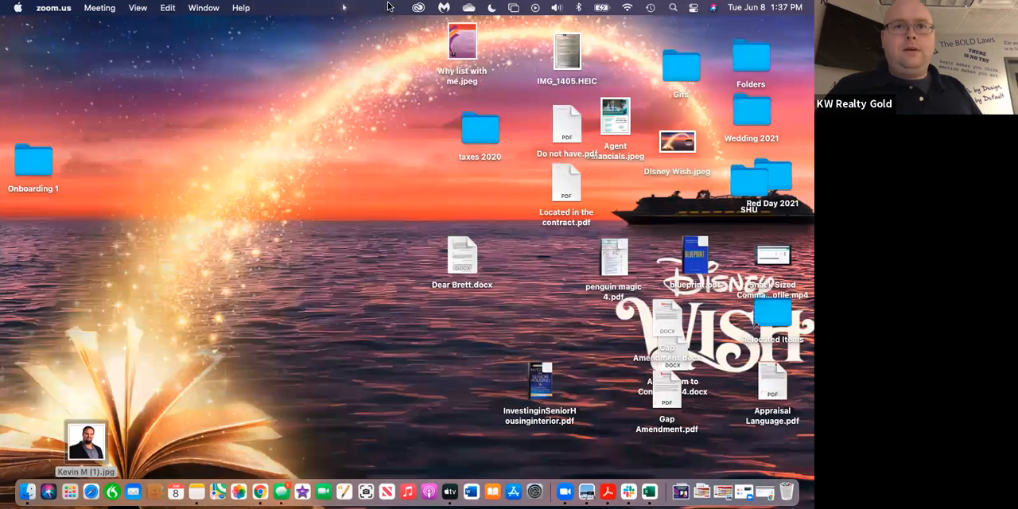
Turn on the Cursor Pro pointer highlight and restore the minimized browser window with the Command dashboard.
click(344, 8)
click(347, 28)
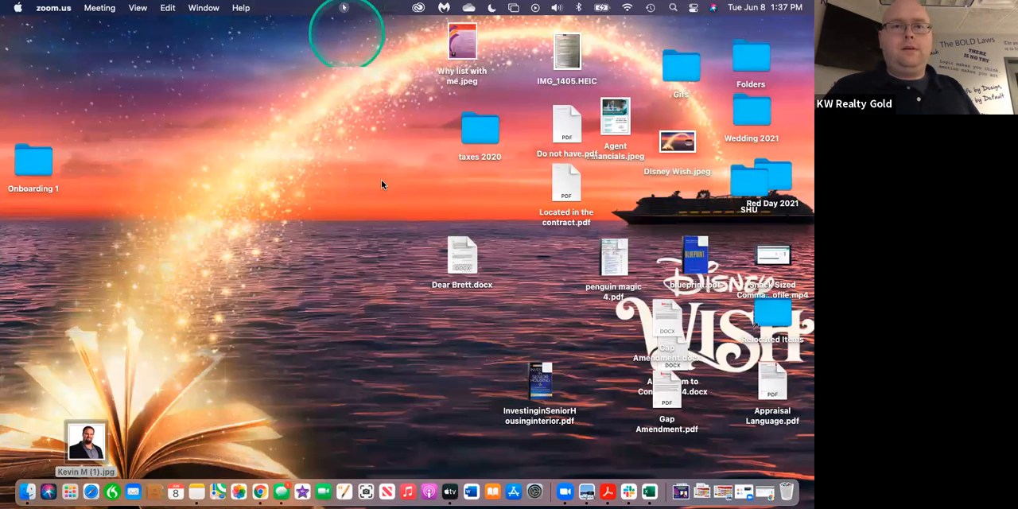
click(765, 492)
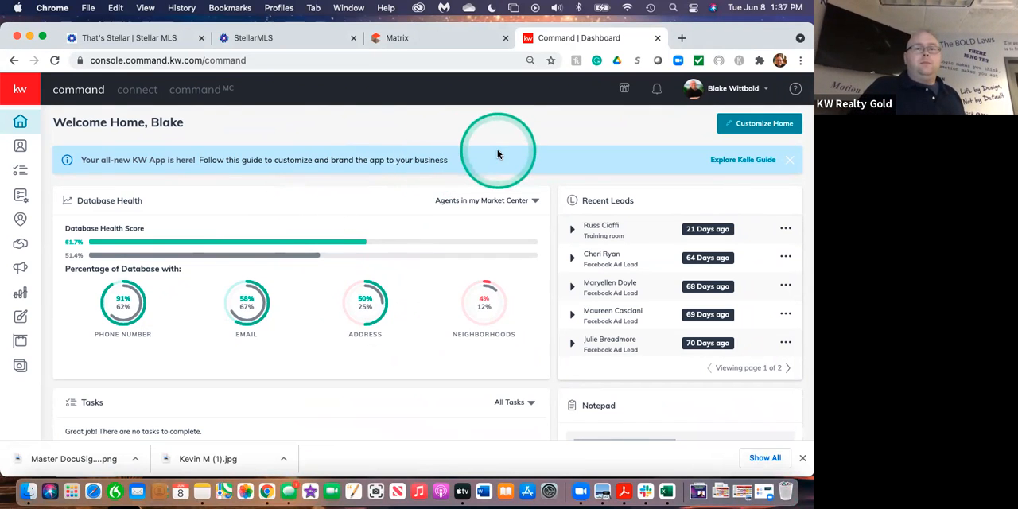
Open the Command account settings and review the list of connected and available applications.
click(732, 89)
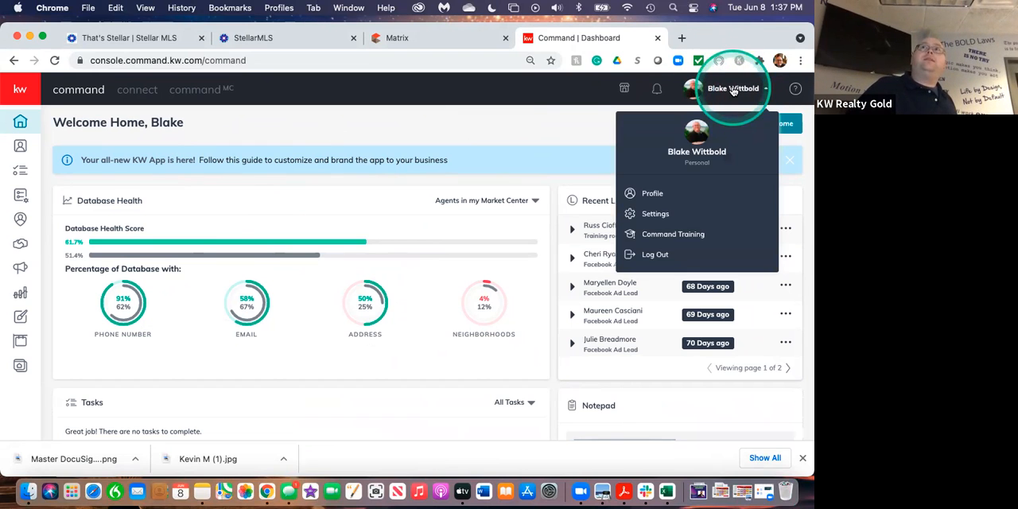
click(652, 214)
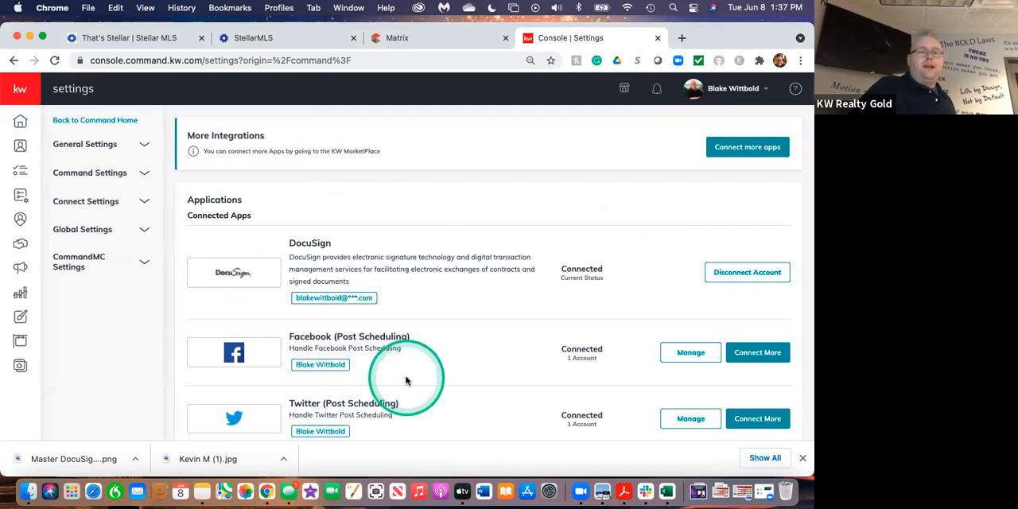
scroll(405, 381, down, 5)
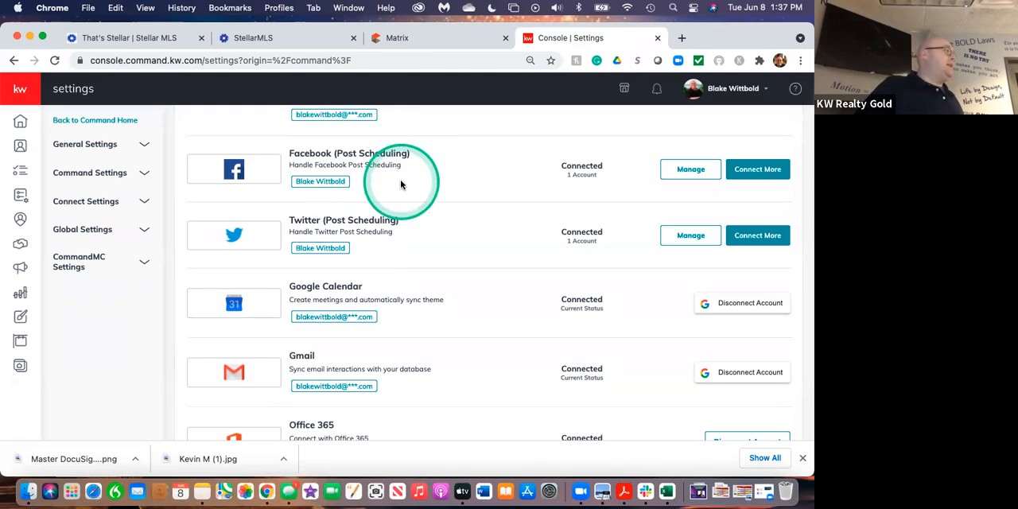
scroll(479, 295, down, 1)
scroll(480, 298, down, 3)
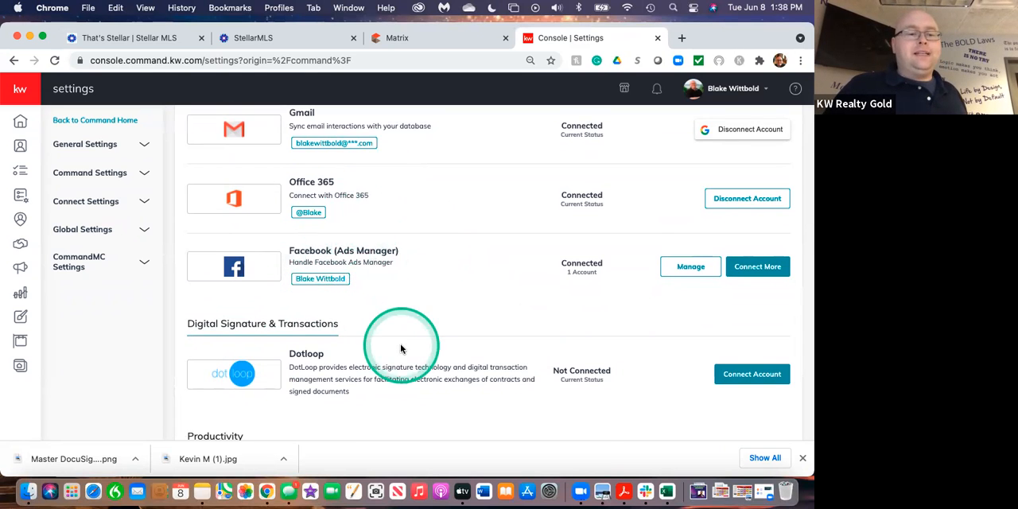
scroll(401, 348, down, 6)
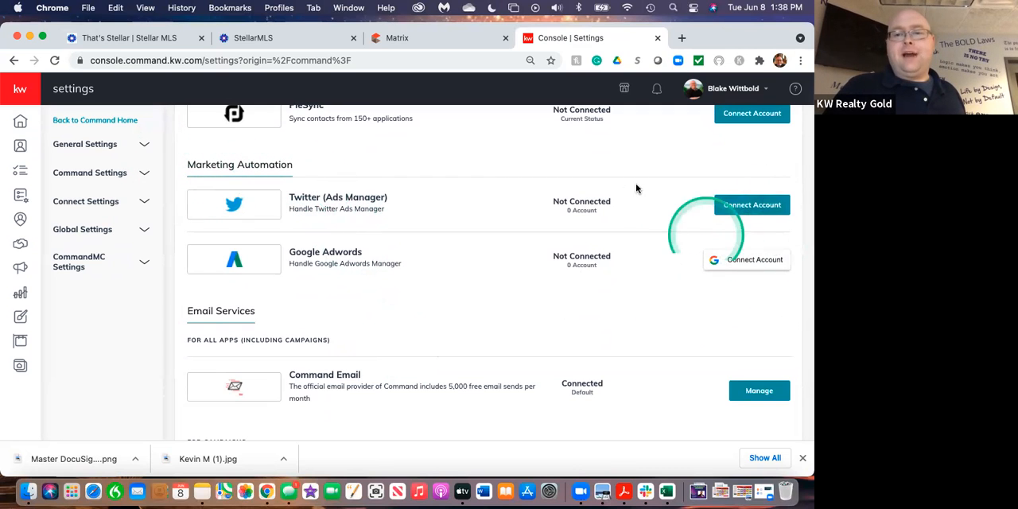
scroll(636, 188, up, 12)
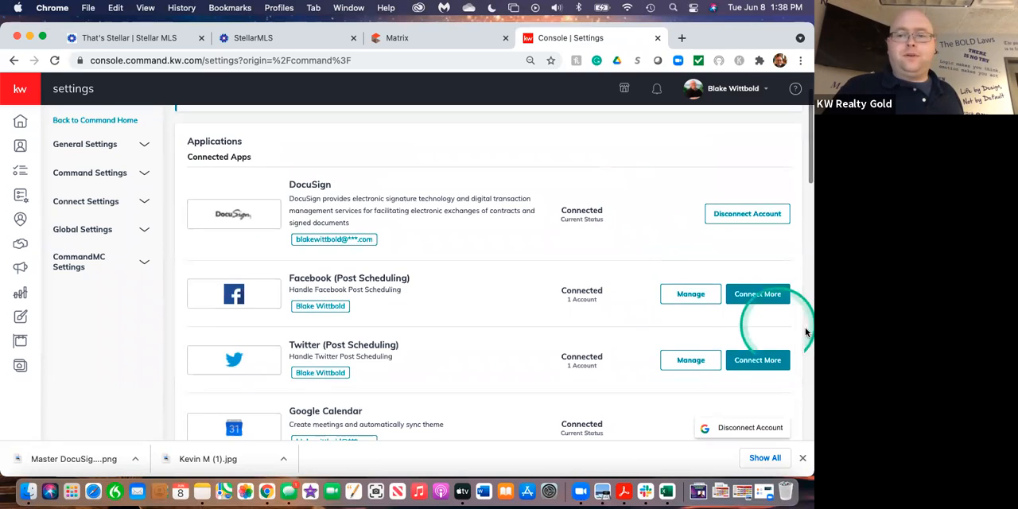
Disconnect the linked account from the Facebook (Ads Manager) integration and close the connected account dialog.
scroll(629, 295, down, 5)
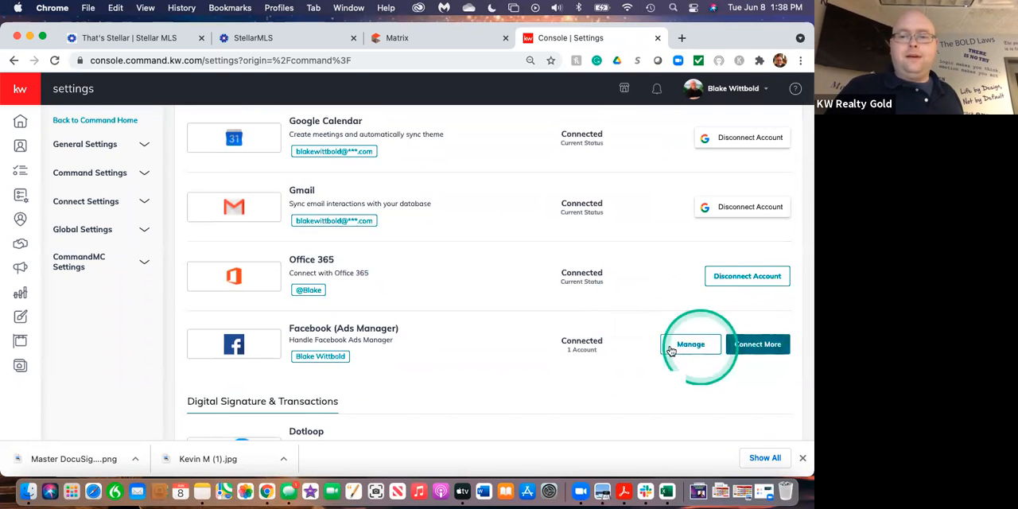
click(689, 347)
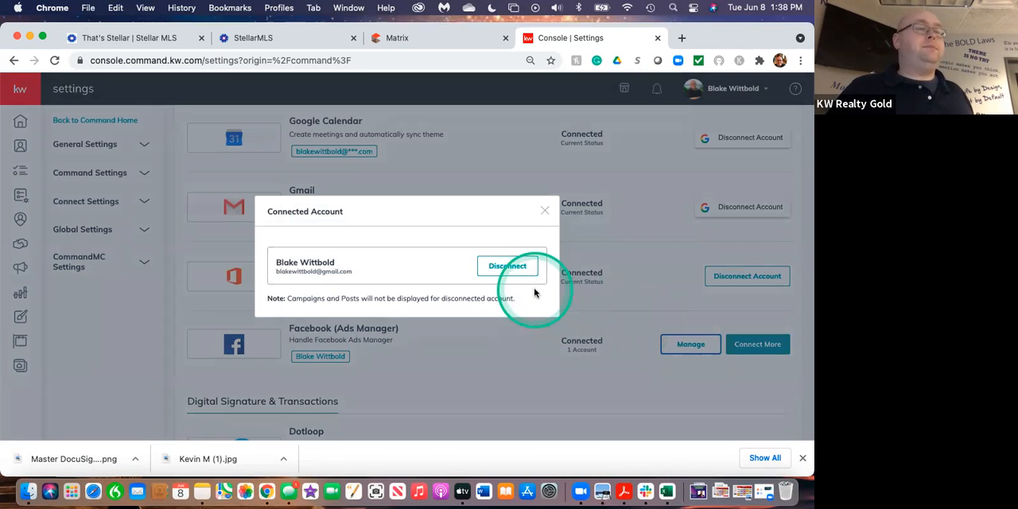
click(519, 268)
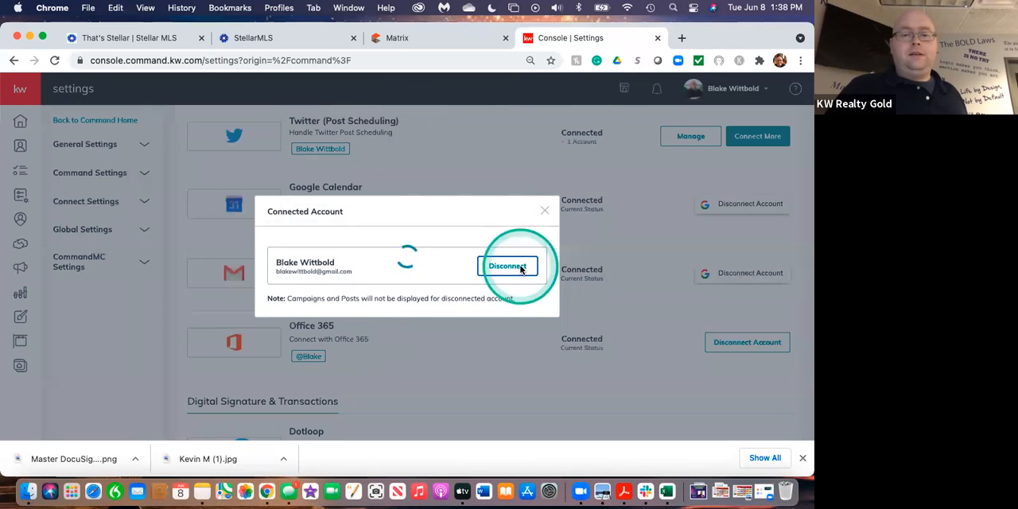
click(545, 226)
Reconnect the Facebook (Ads Manager) account under Marketing Automation and check its entry among the connected apps.
scroll(551, 363, down, 5)
scroll(553, 363, down, 5)
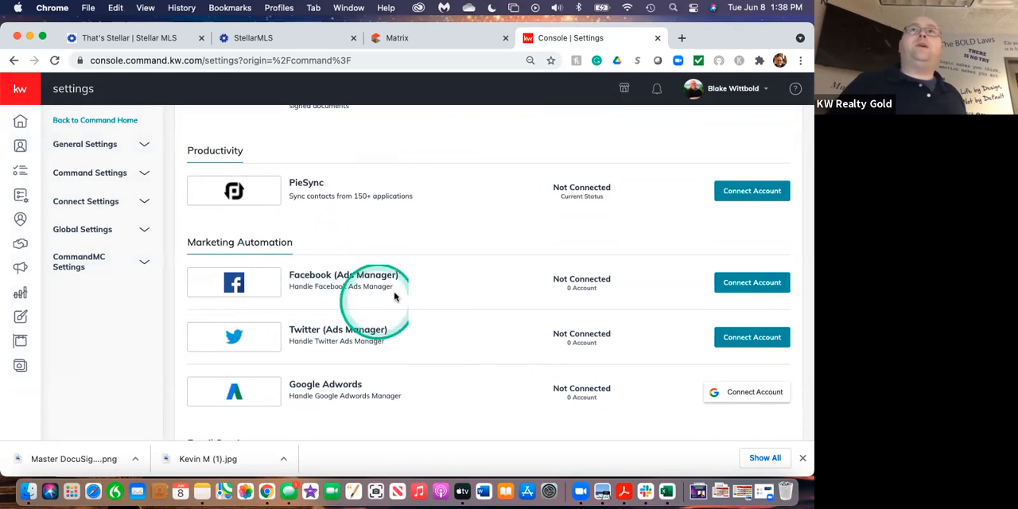
click(750, 286)
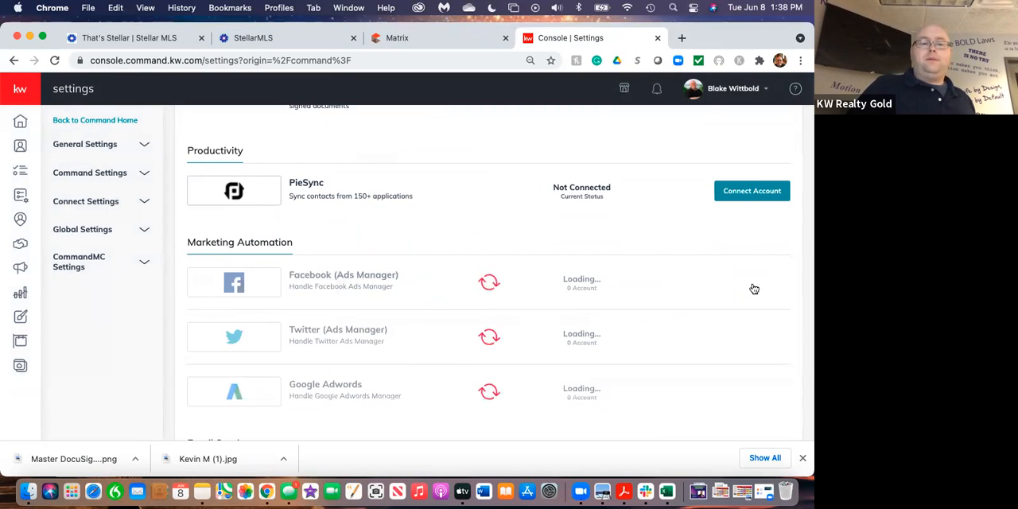
scroll(562, 182, up, 4)
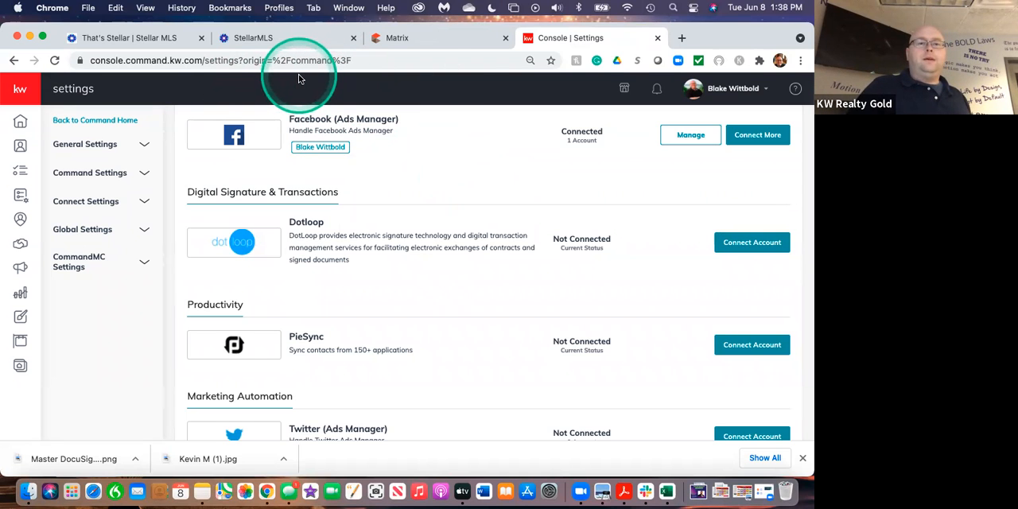
scroll(409, 225, up, 3)
scroll(410, 223, up, 10)
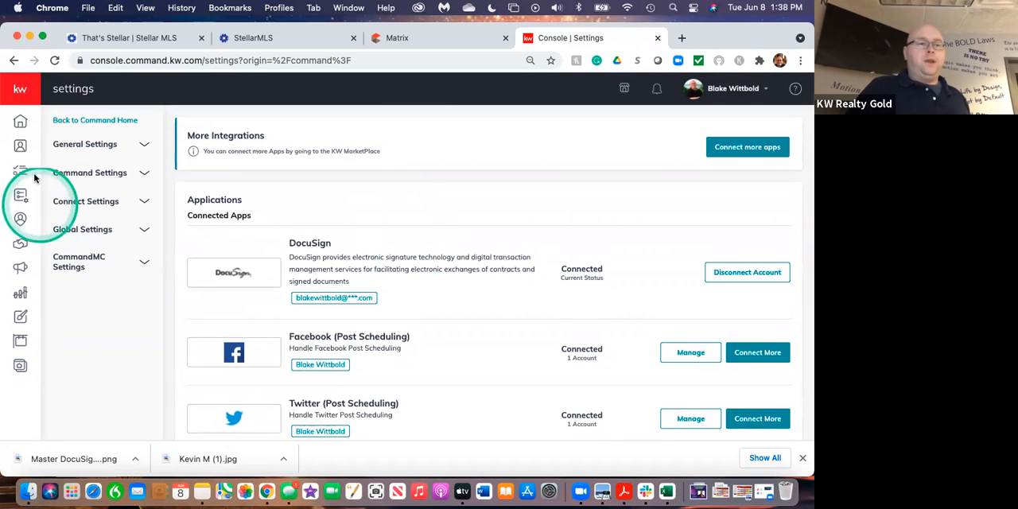
Open the Campaigns dashboard and start a new social post from the Bad Joke Alert quick post.
click(23, 269)
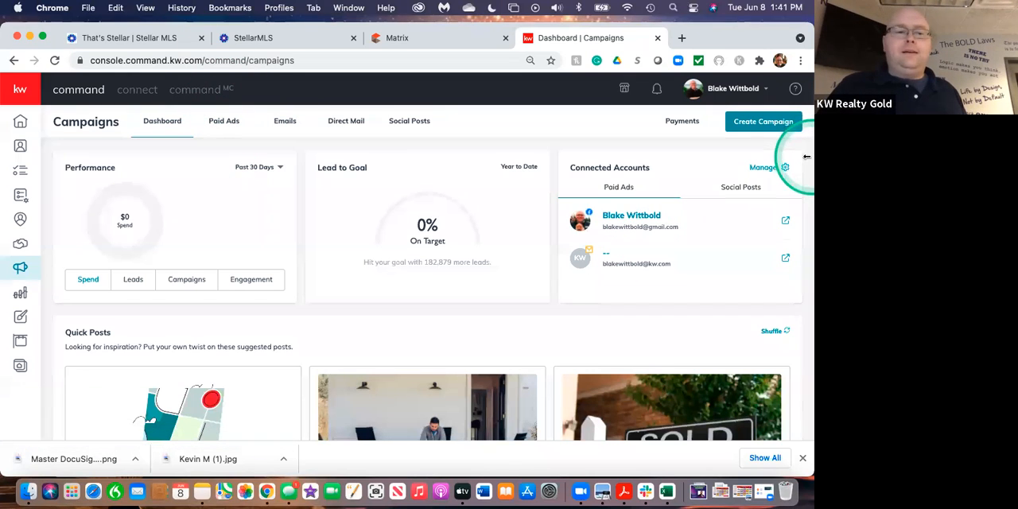
scroll(516, 354, down, 2)
scroll(515, 360, down, 2)
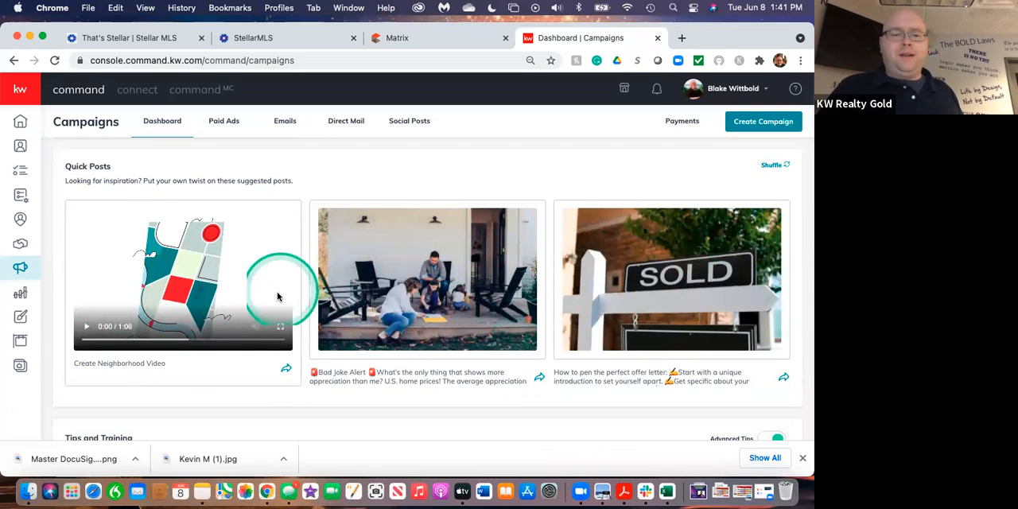
click(540, 378)
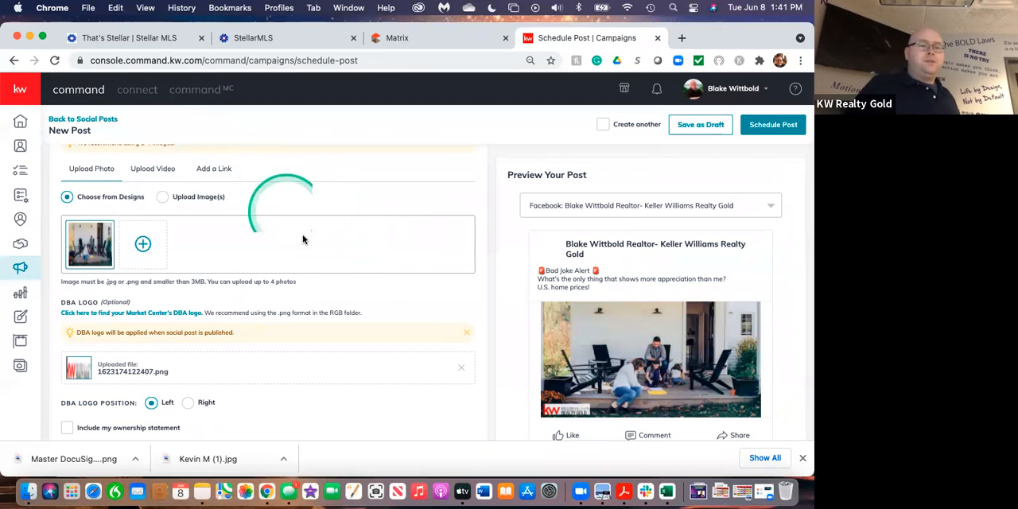
Review the new post's text, image, DBA logo, publishing time and preview.
scroll(330, 259, up, 2)
scroll(330, 257, down, 10)
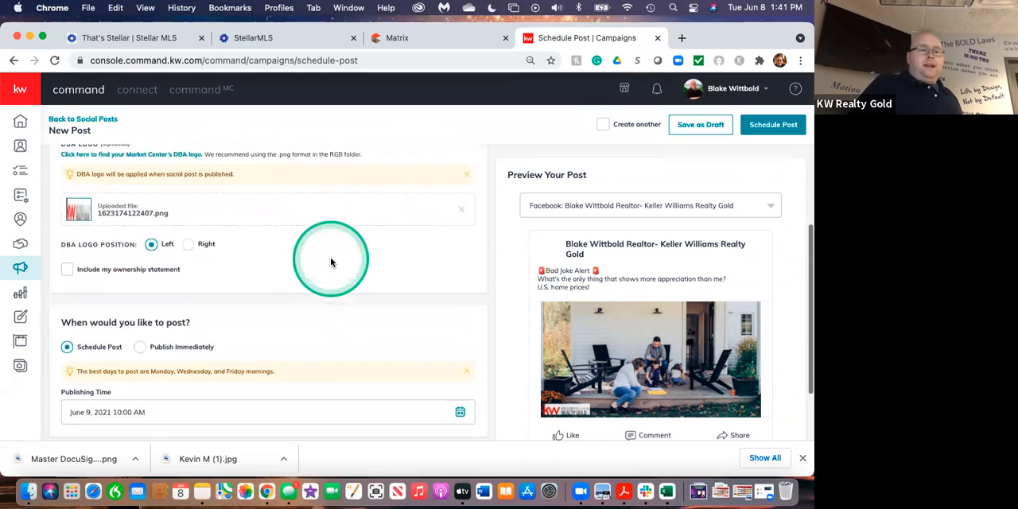
scroll(330, 257, up, 6)
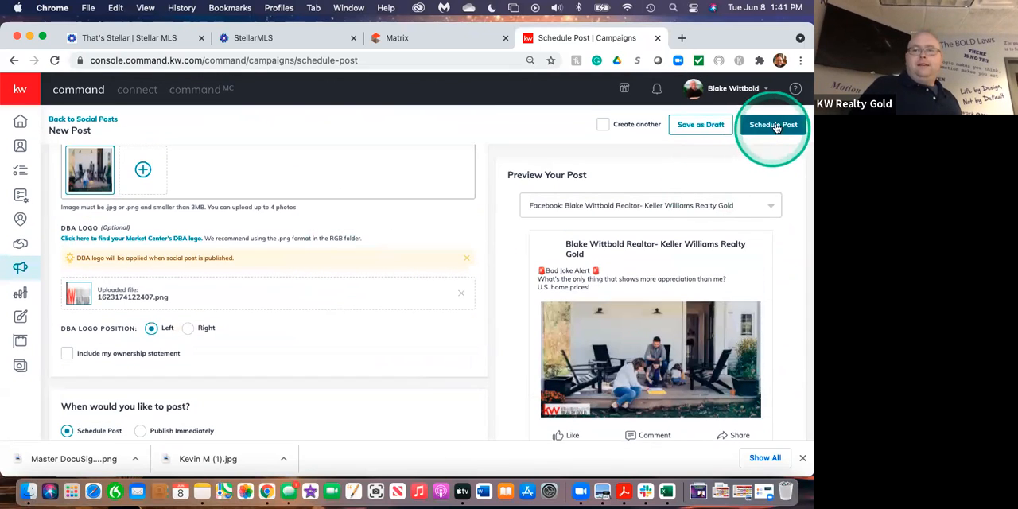
scroll(336, 311, up, 7)
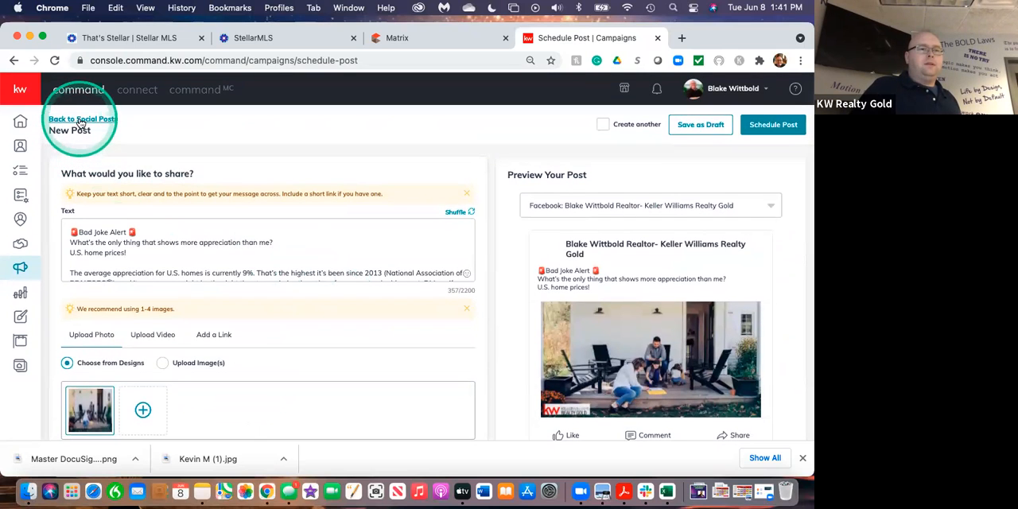
Return to the Campaigns dashboard and look through its Tips and Training articles.
click(19, 269)
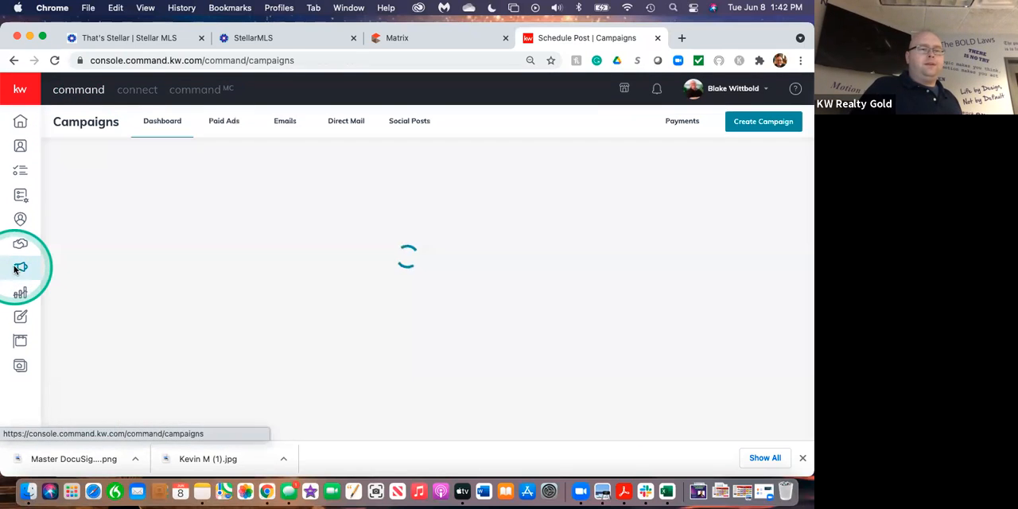
scroll(462, 341, down, 5)
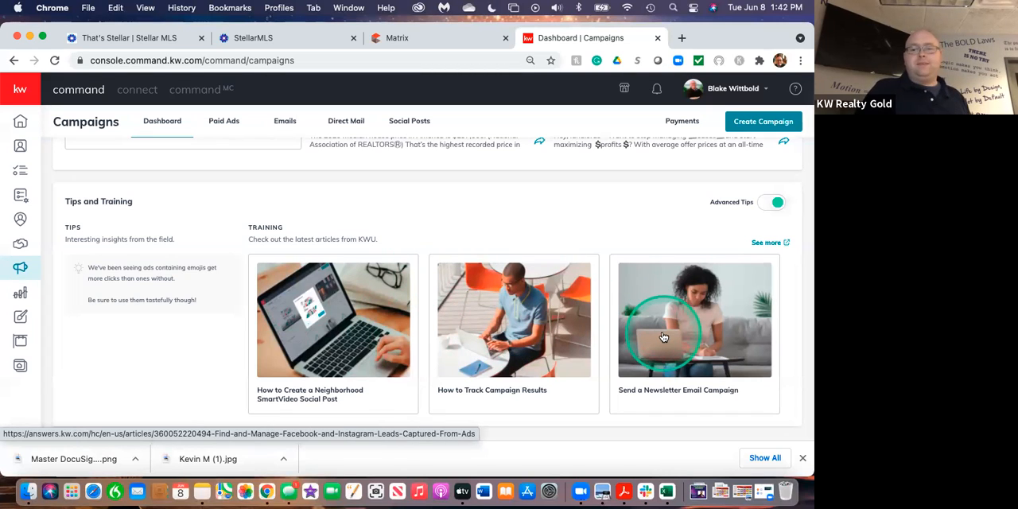
scroll(613, 239, up, 5)
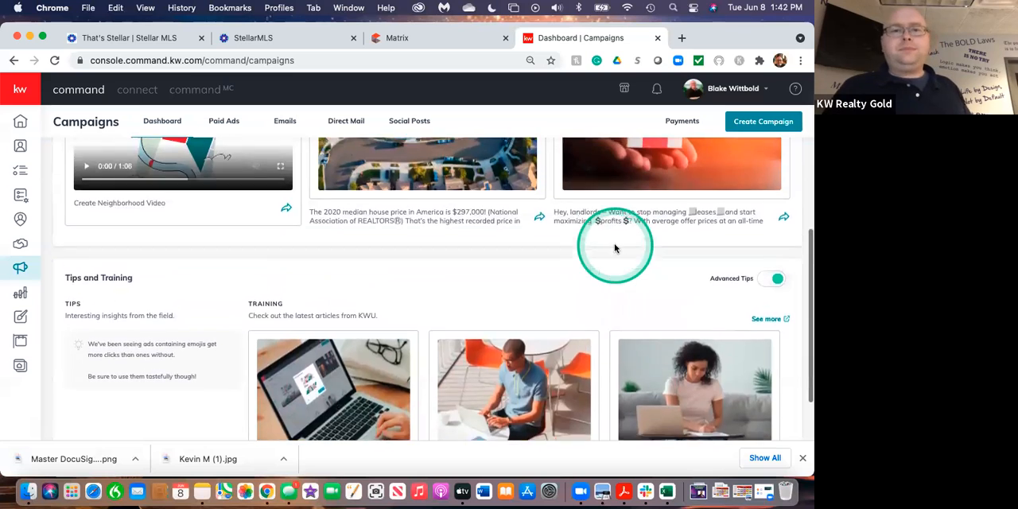
Check the connected accounts for Social Posts, then switch back to the Paid Ads accounts.
scroll(616, 249, up, 6)
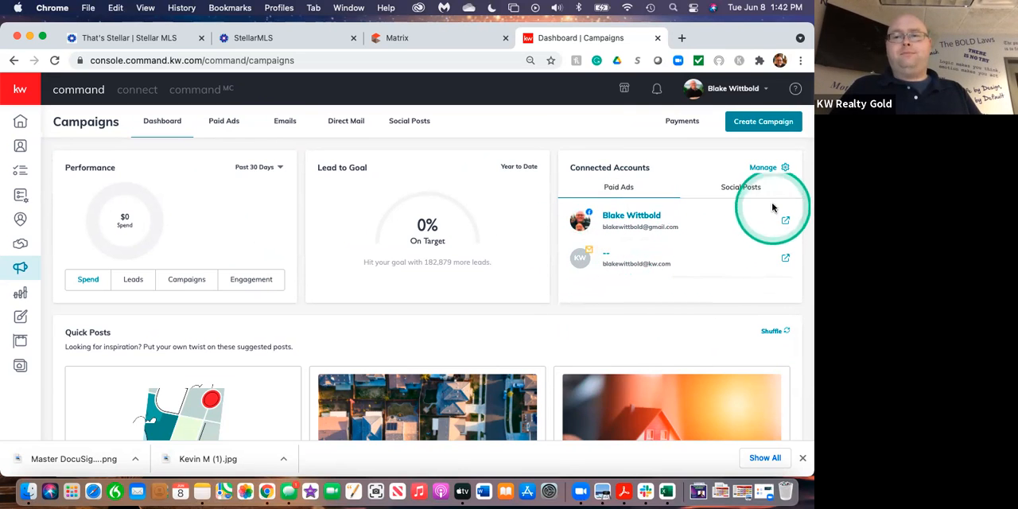
click(748, 189)
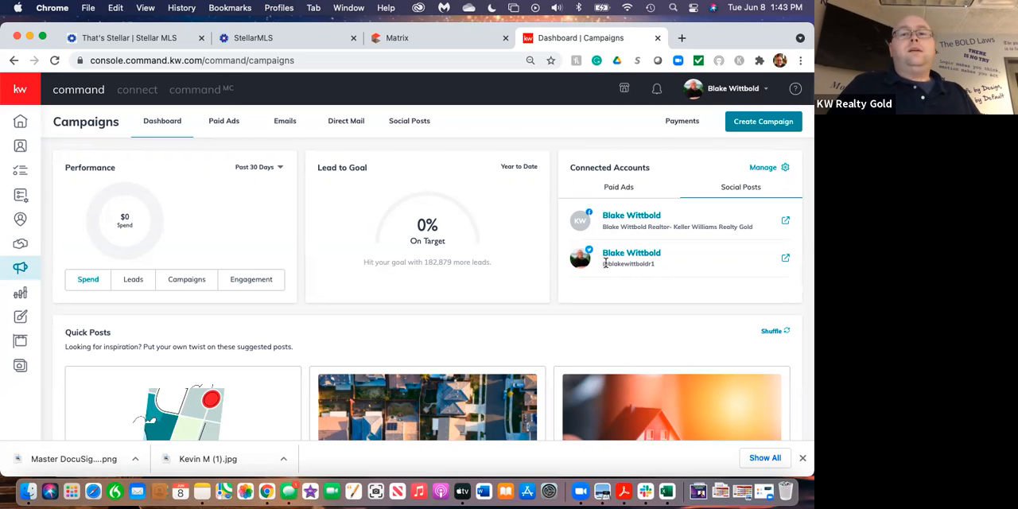
click(618, 187)
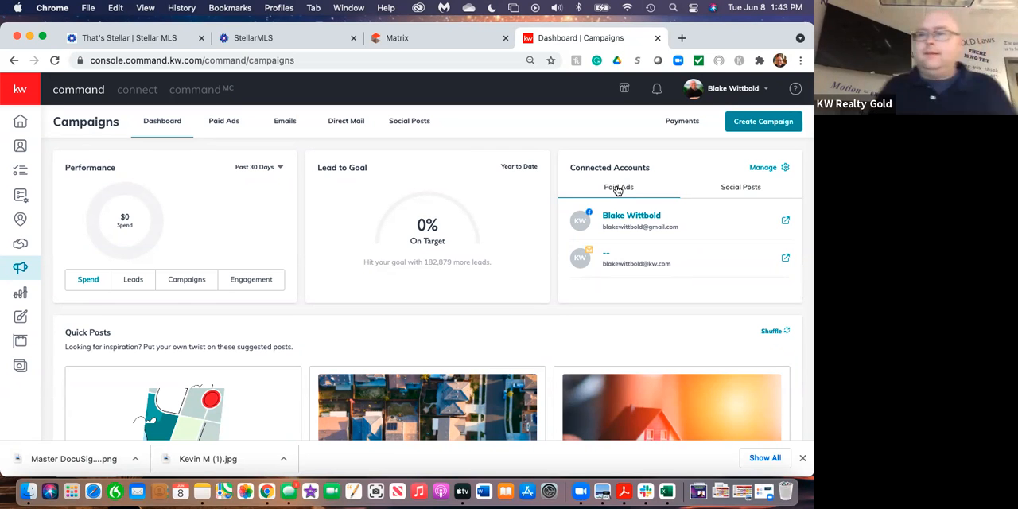
Start a new campaign as a paid Social Ad.
click(753, 123)
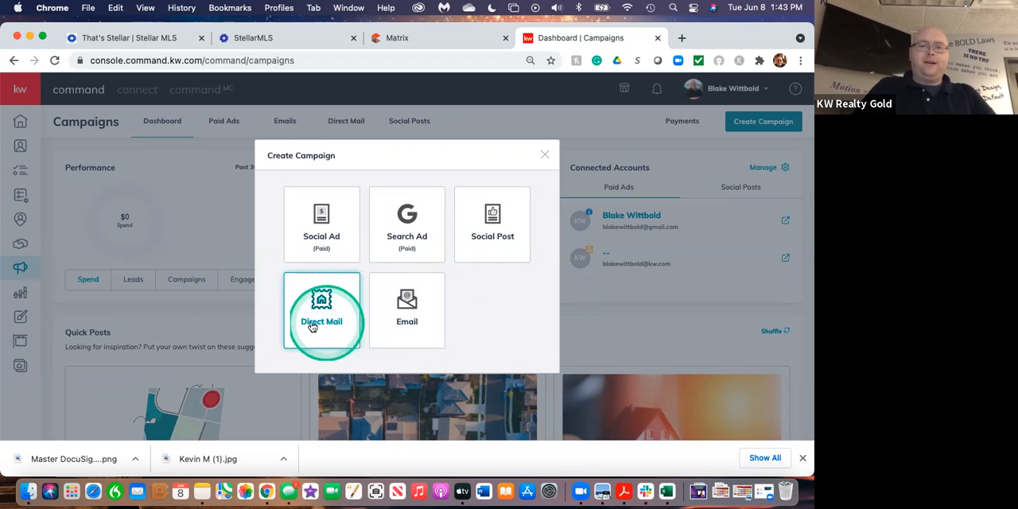
click(338, 224)
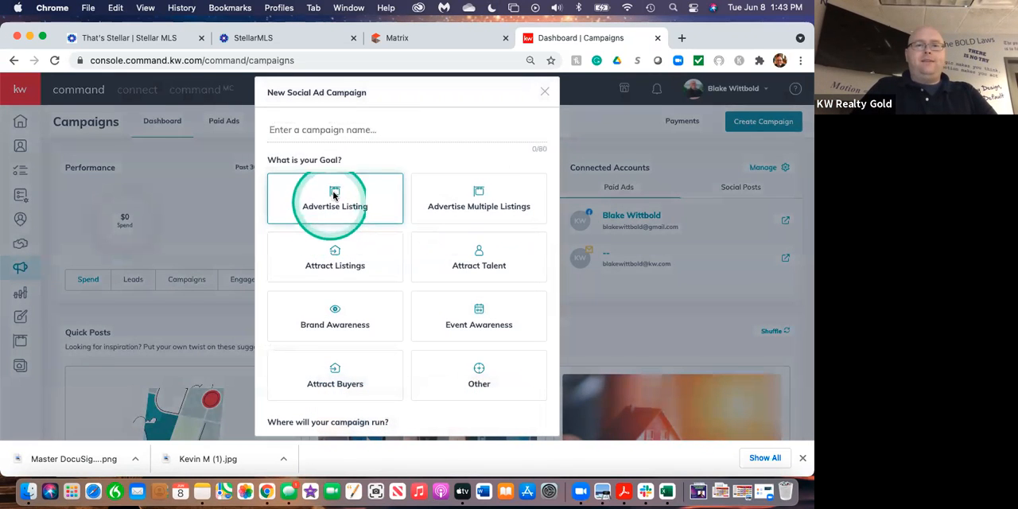
click(287, 132)
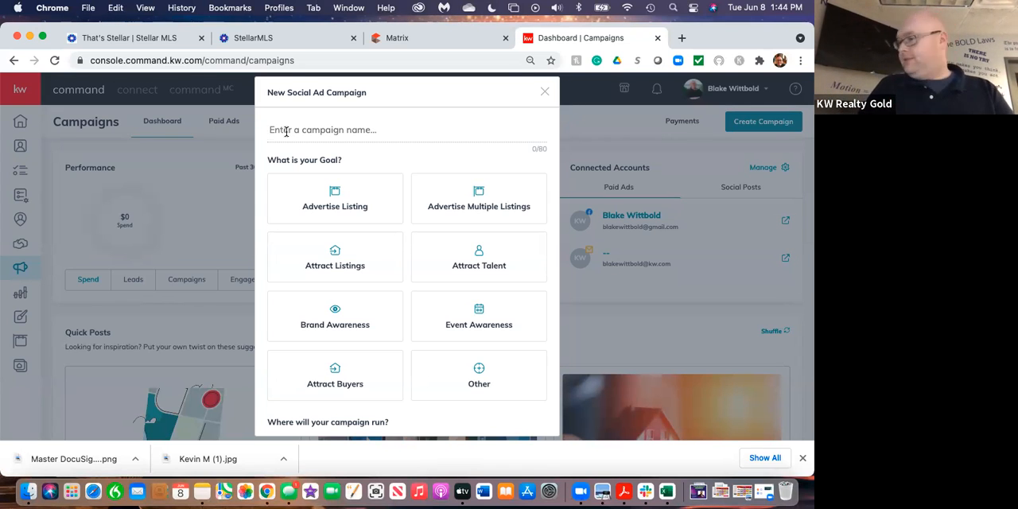
Look up the listing open in Matrix and enter its street address as the campaign name.
drag(701, 41, 699, 114)
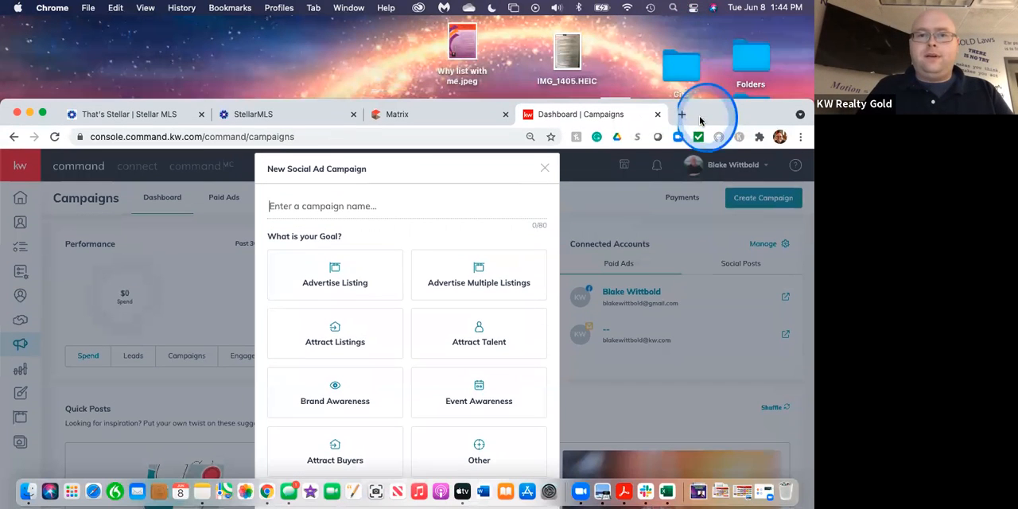
click(392, 117)
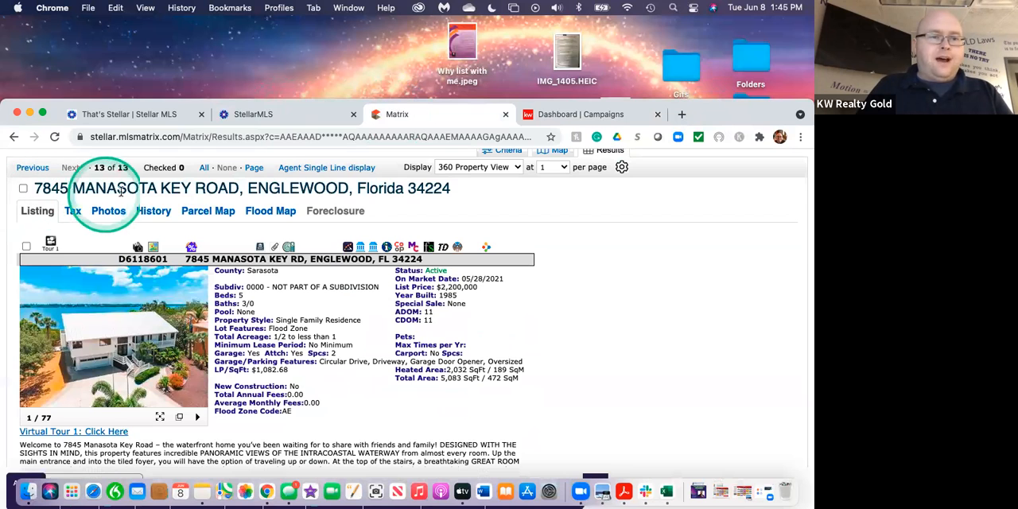
click(583, 116)
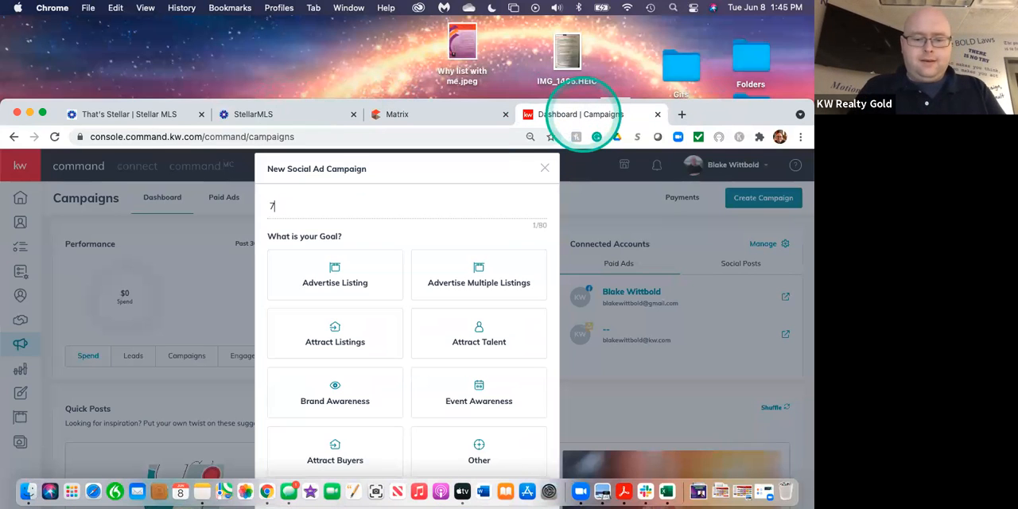
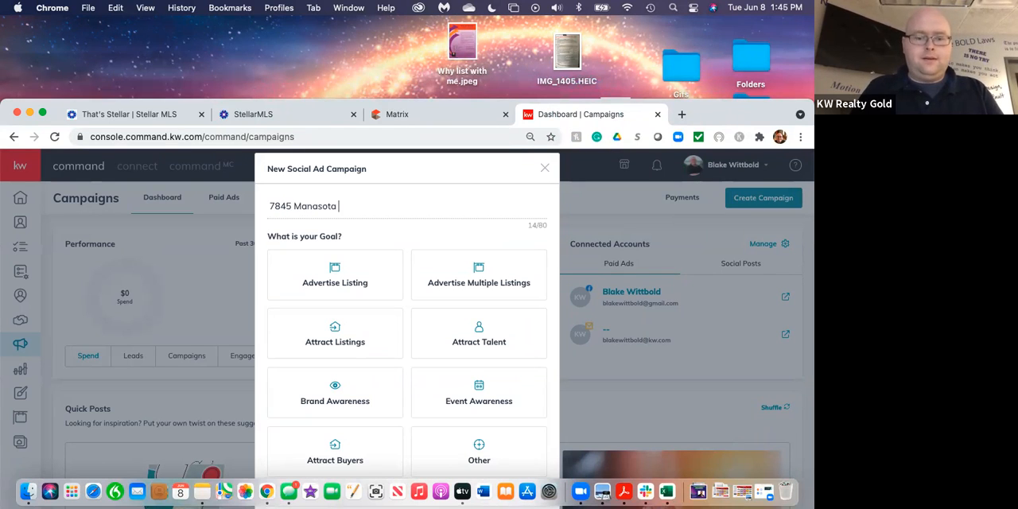
click(733, 116)
drag(733, 116, 733, 40)
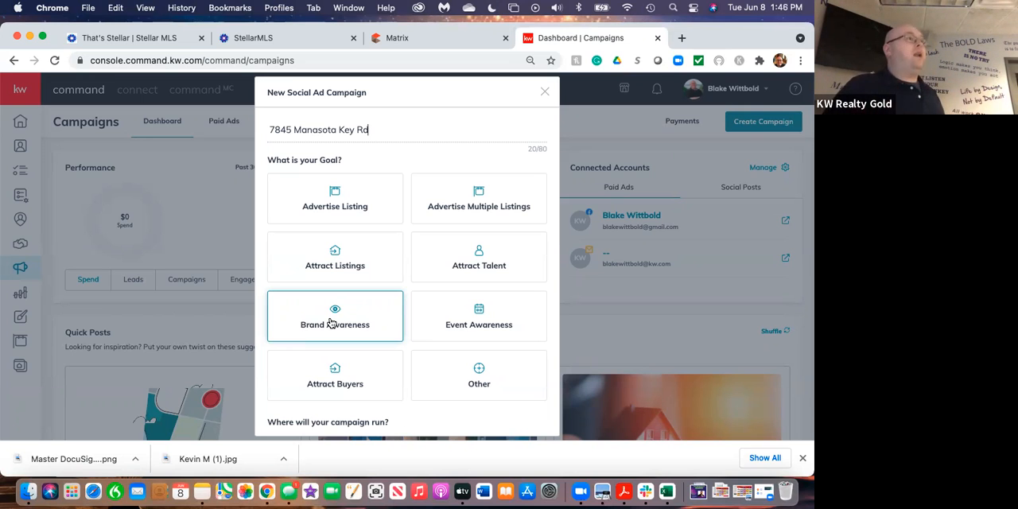
Set the goal to Advertise Listing, choose Facebook as the only channel, and create the campaign.
click(322, 195)
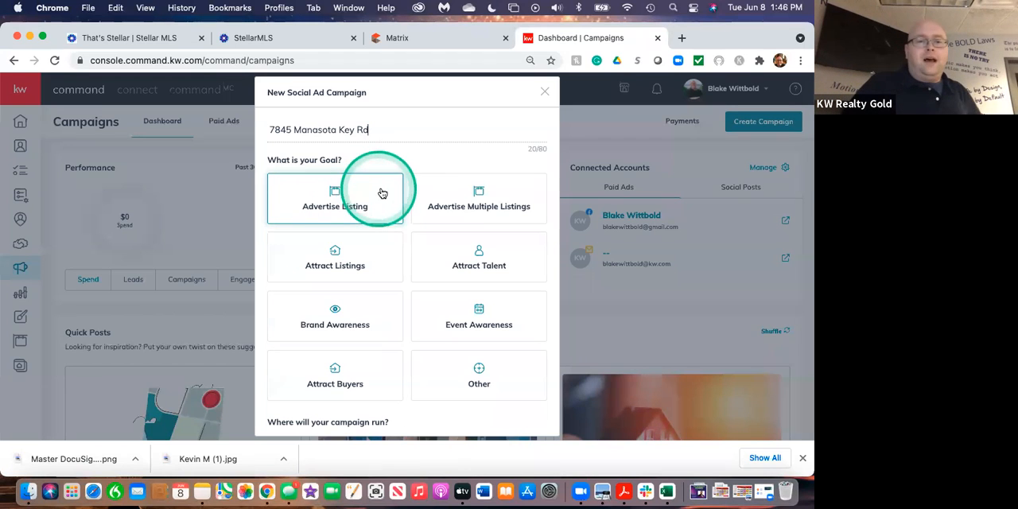
click(339, 199)
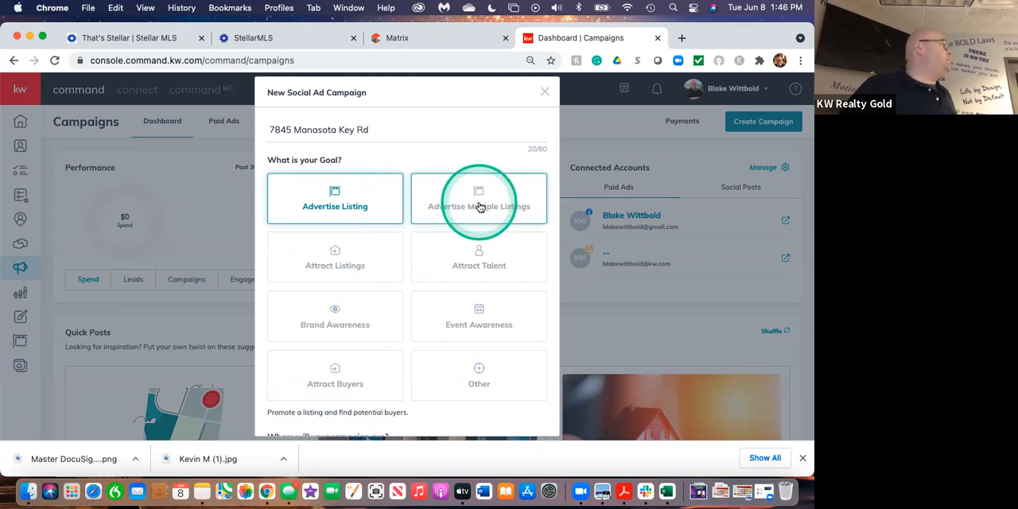
scroll(477, 206, down, 3)
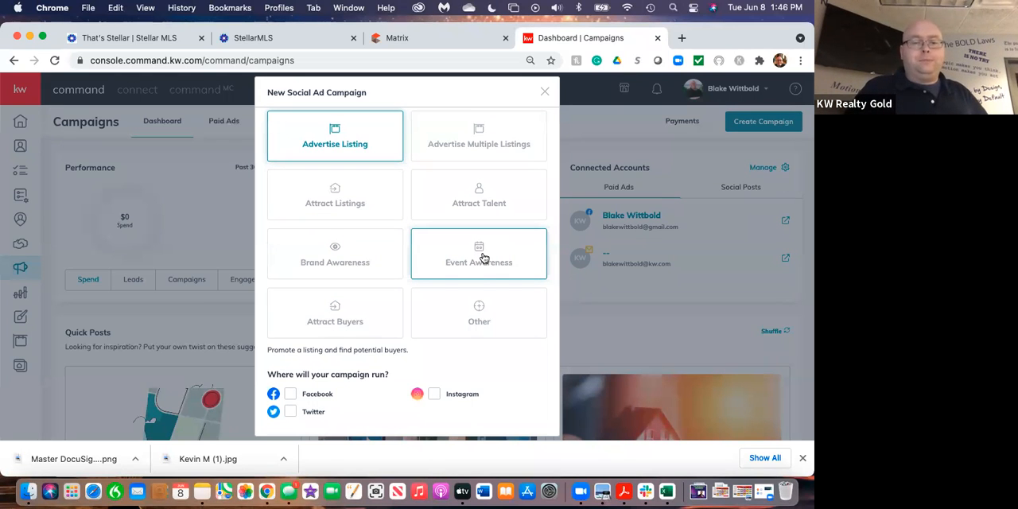
scroll(434, 358, up, 2)
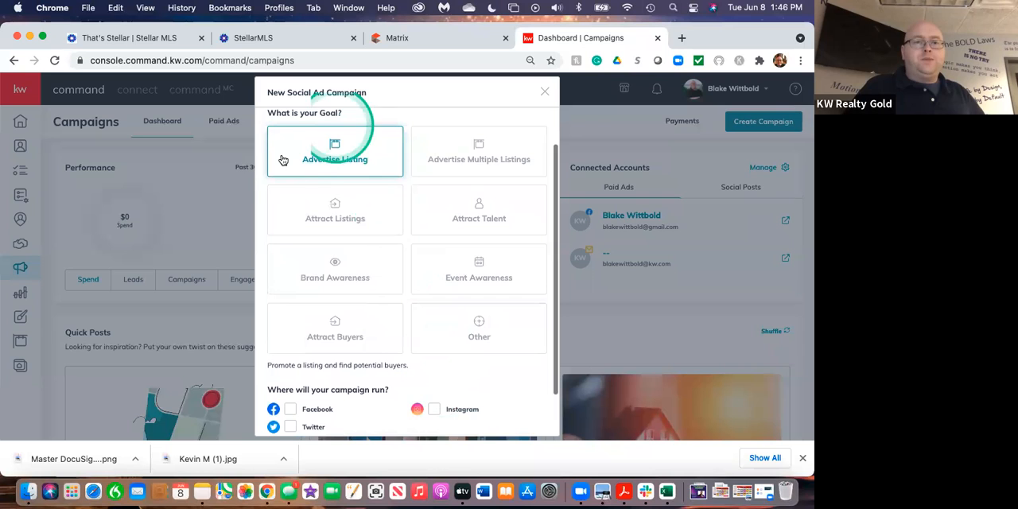
scroll(410, 366, down, 3)
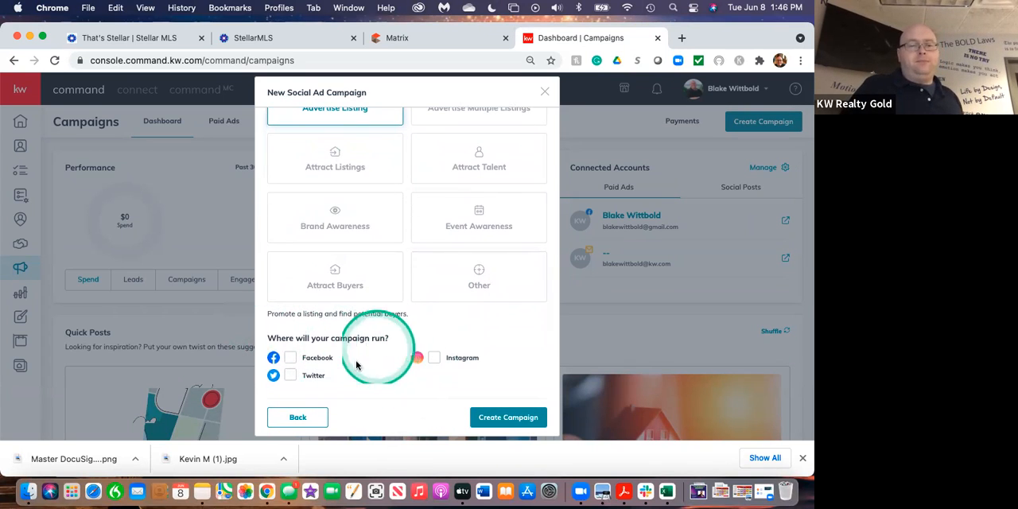
click(292, 358)
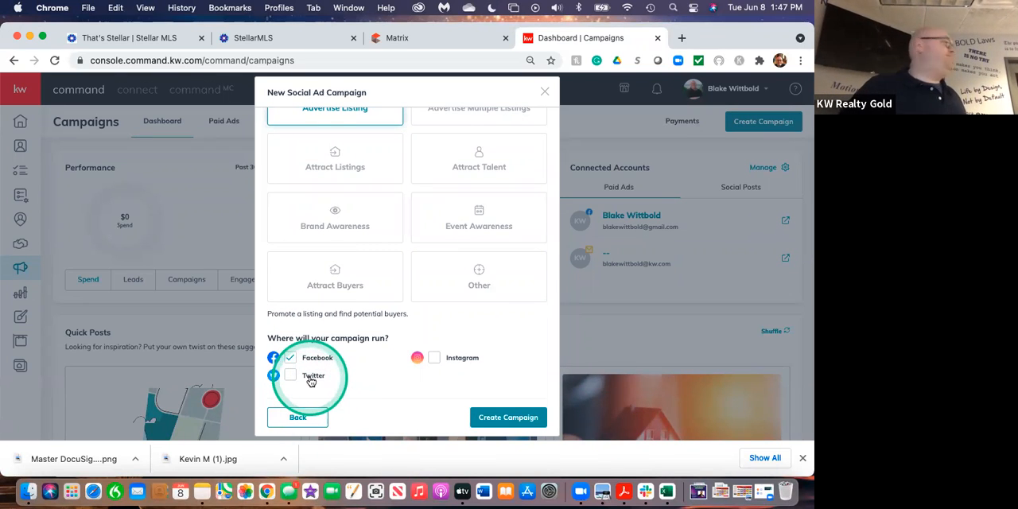
click(503, 417)
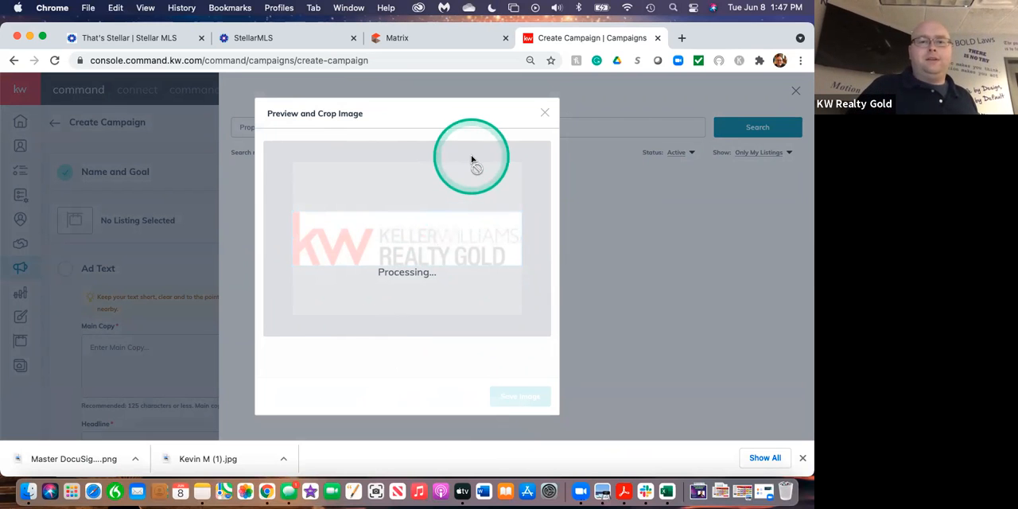
Close the image crop and listing search dialogs, skip the guided tour, and rate it as helpful.
click(545, 114)
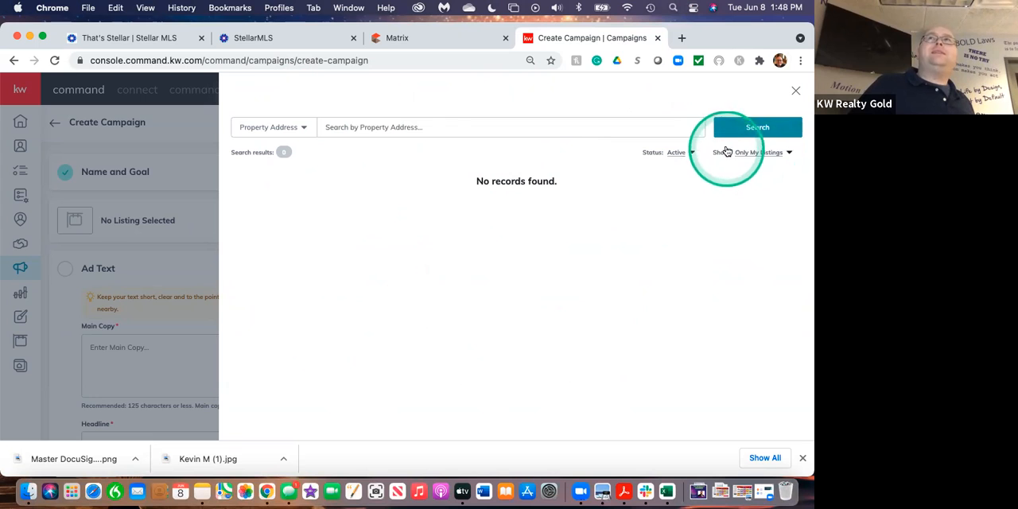
click(795, 95)
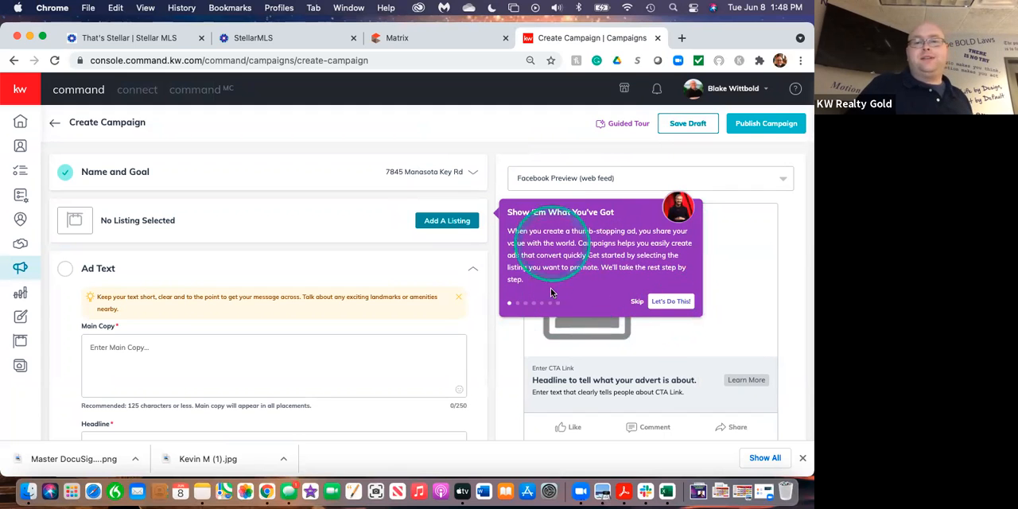
click(636, 303)
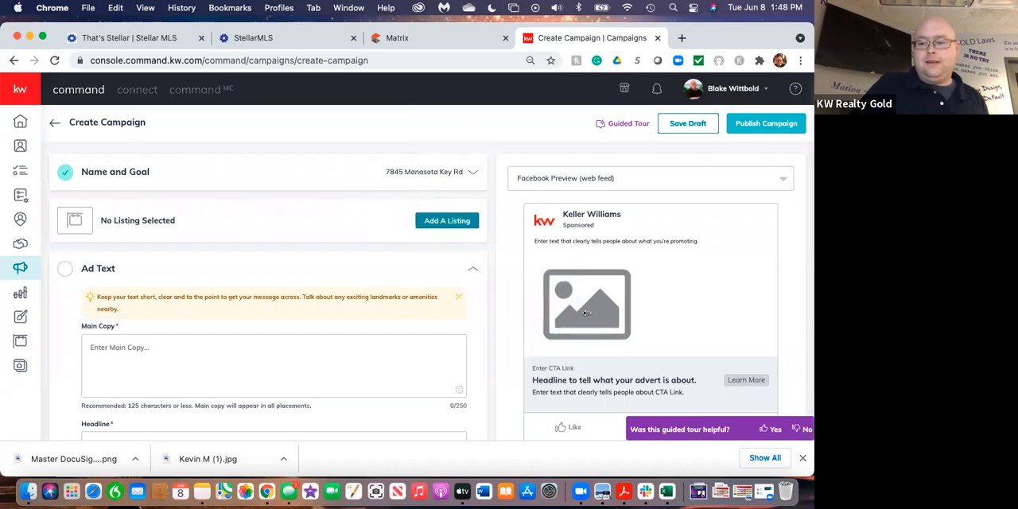
click(772, 430)
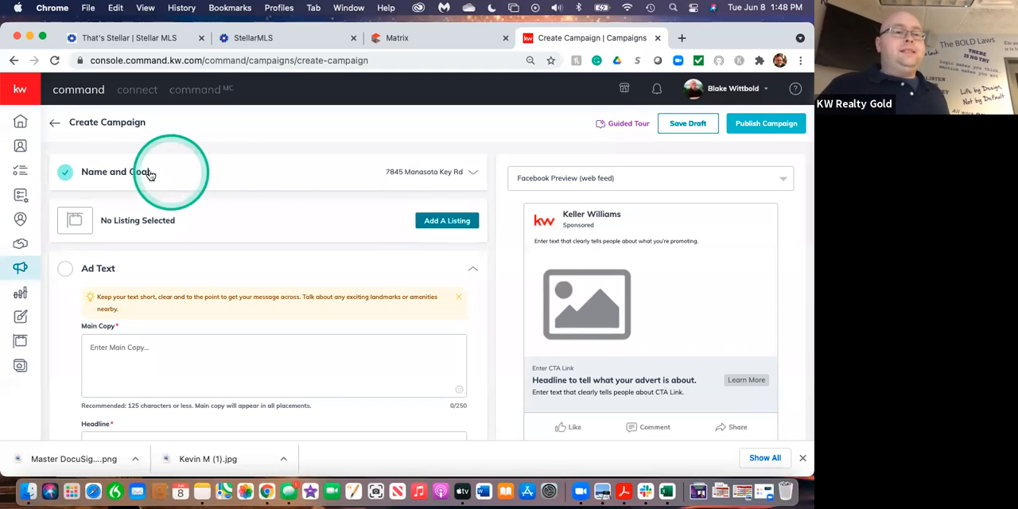
Review the campaign's Name and Goal, then open the listing search and switch it to All Listings.
click(213, 183)
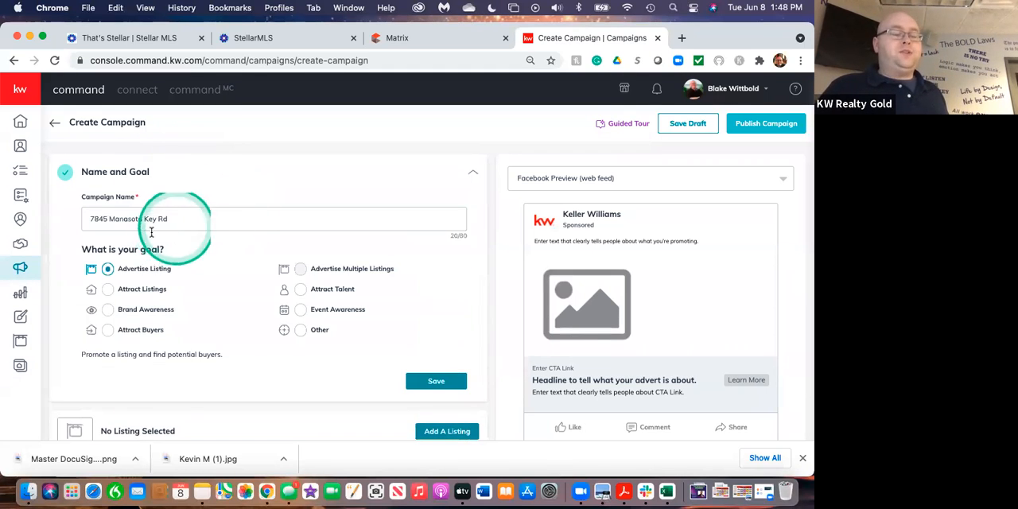
scroll(270, 299, down, 3)
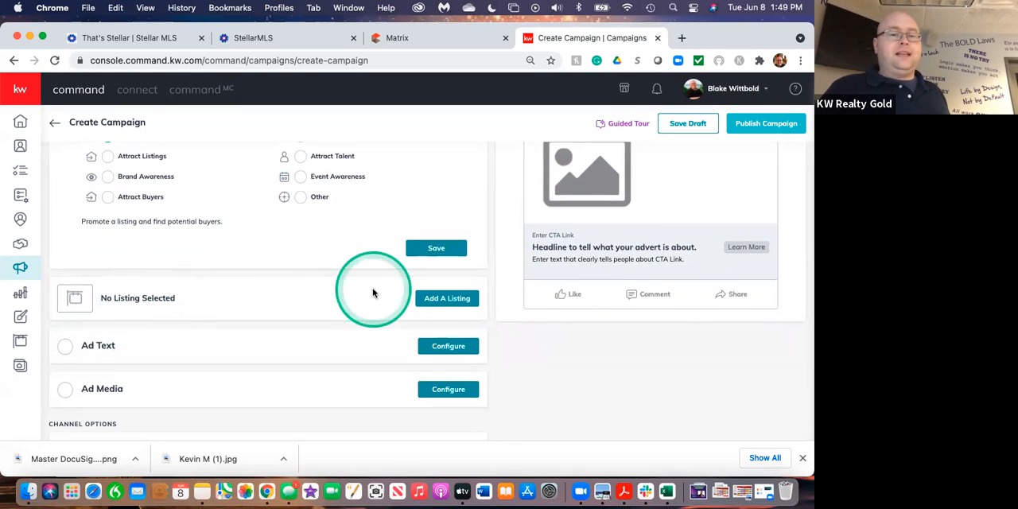
click(446, 298)
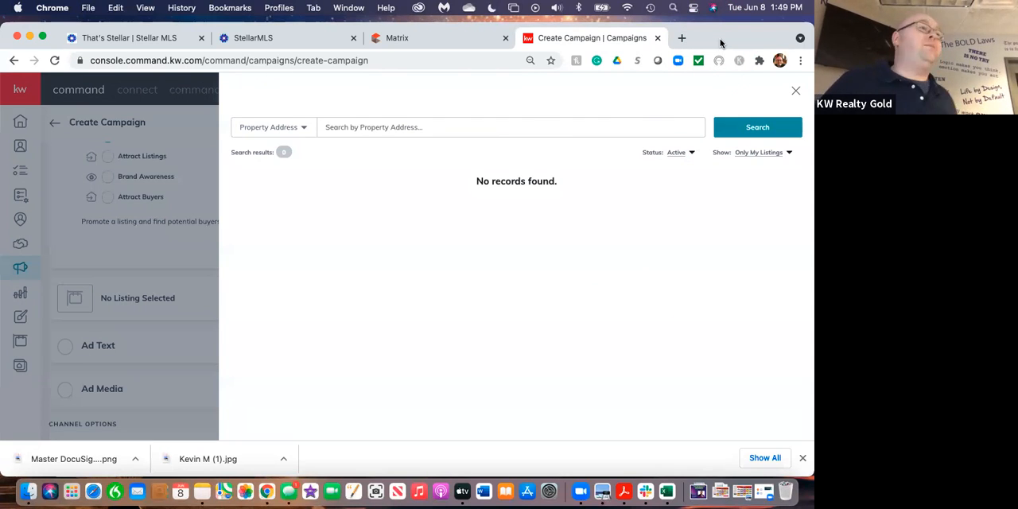
click(769, 156)
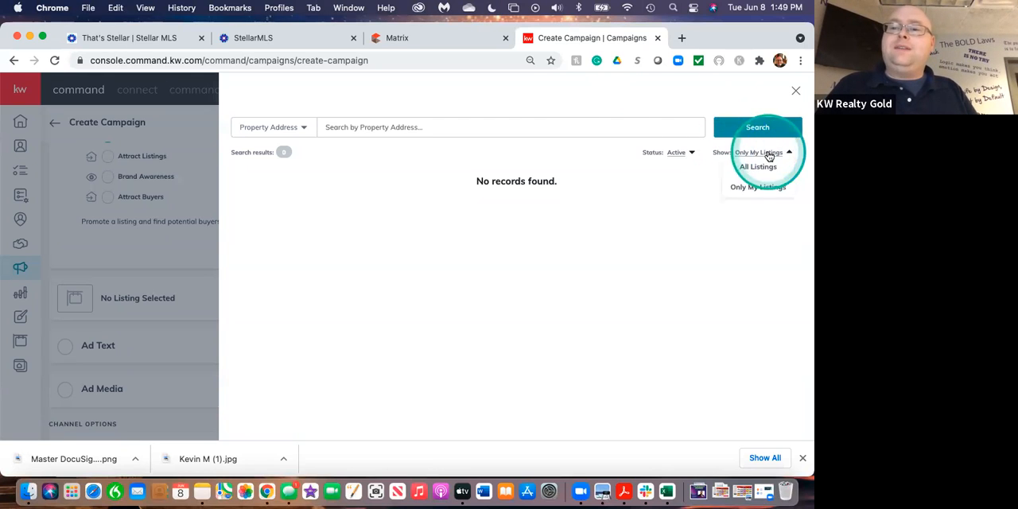
click(753, 167)
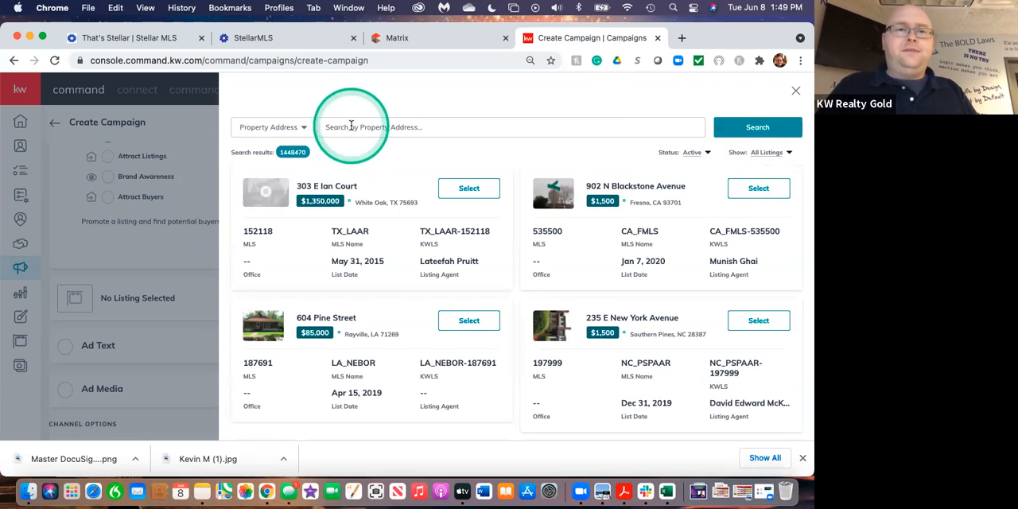
Launch Matrix from the StellarMLS page and look through the residential Quick search criteria.
drag(767, 29, 733, 164)
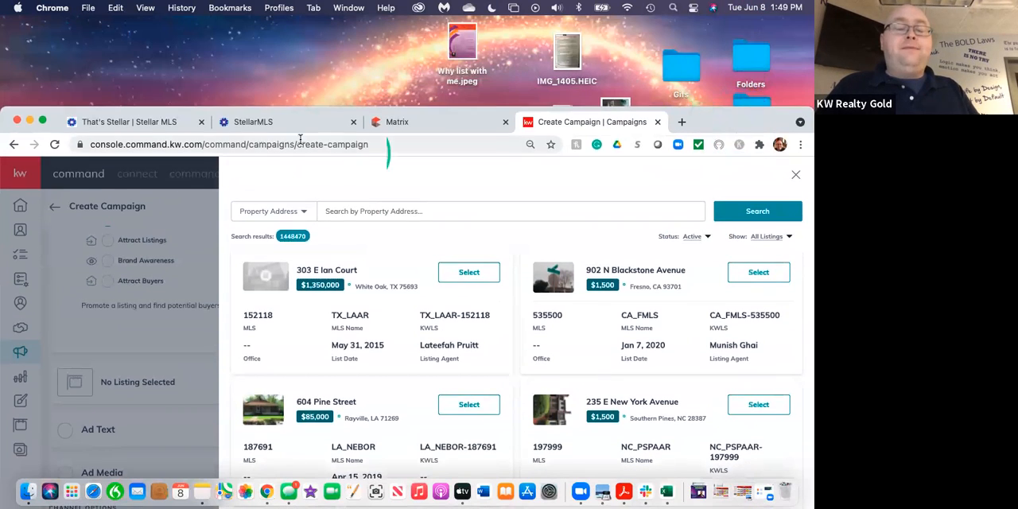
click(438, 122)
click(291, 122)
click(70, 412)
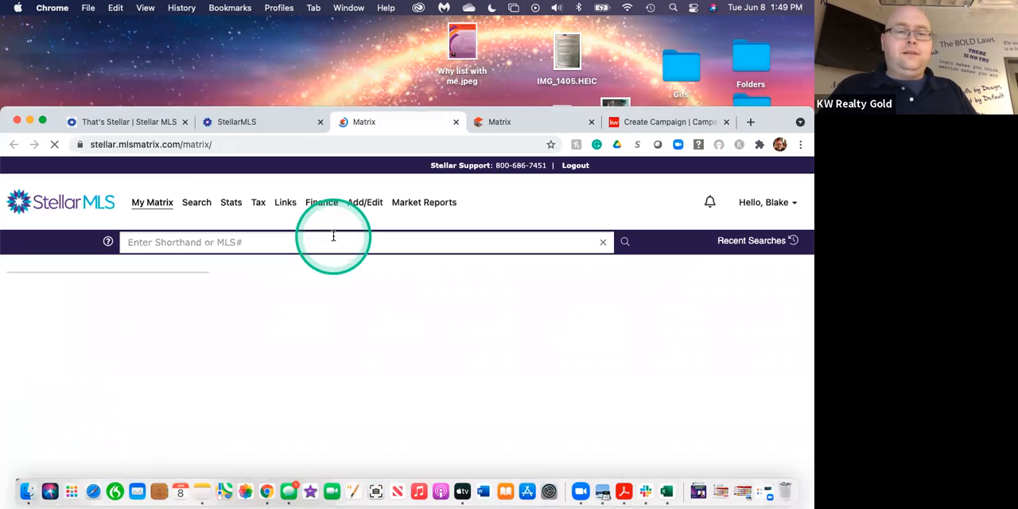
mouse_move(199, 206)
mouse_move(218, 222)
click(319, 218)
scroll(332, 359, down, 15)
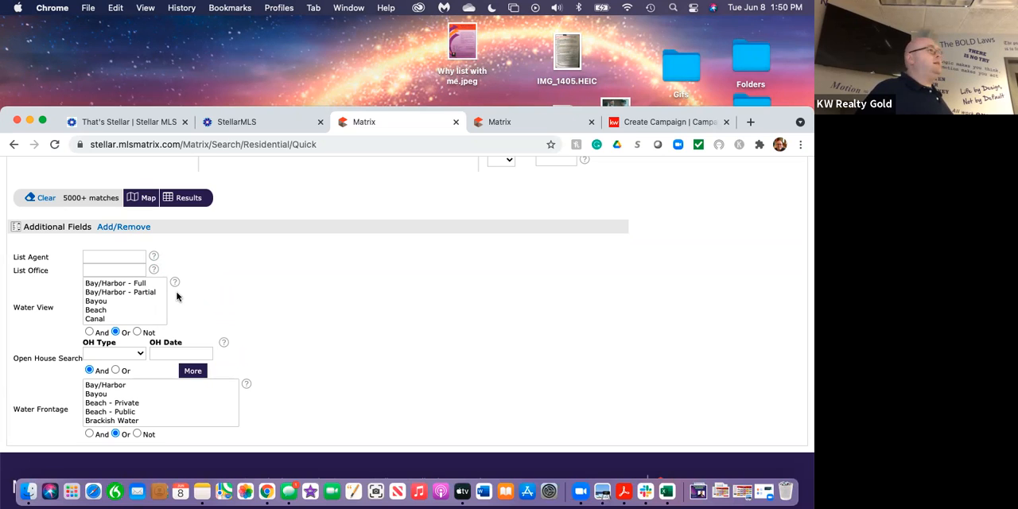
scroll(177, 296, up, 10)
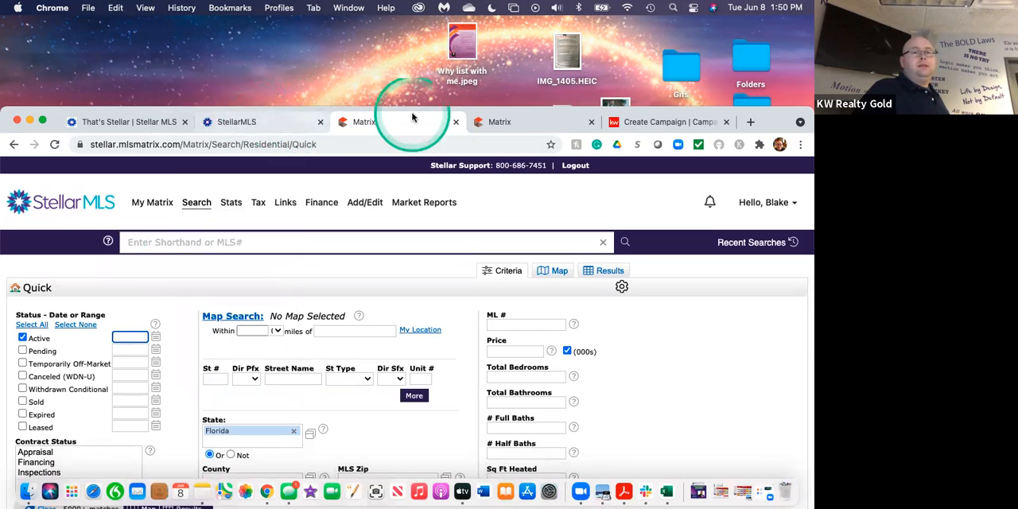
Open My Matrix and look over the My Listings links, including My Office Active Listings.
click(152, 205)
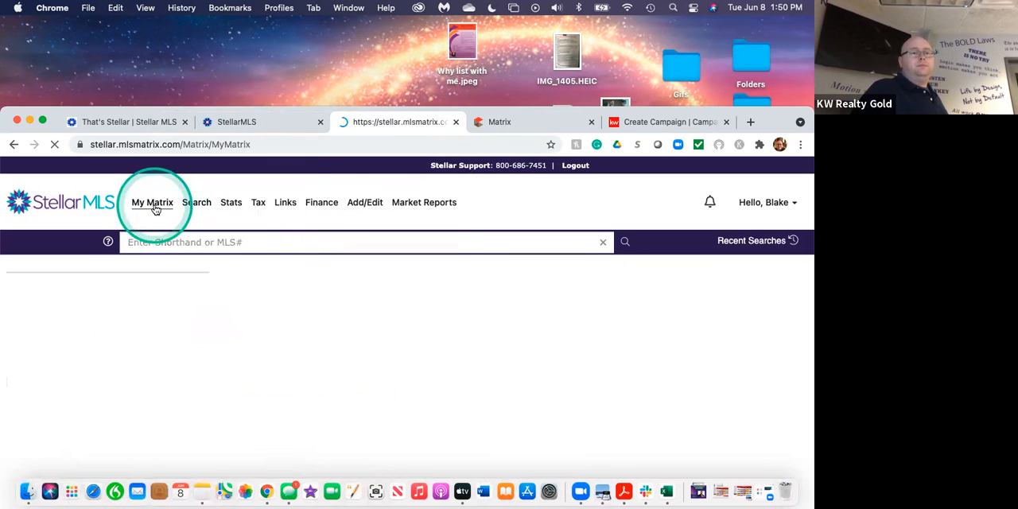
scroll(353, 421, down, 4)
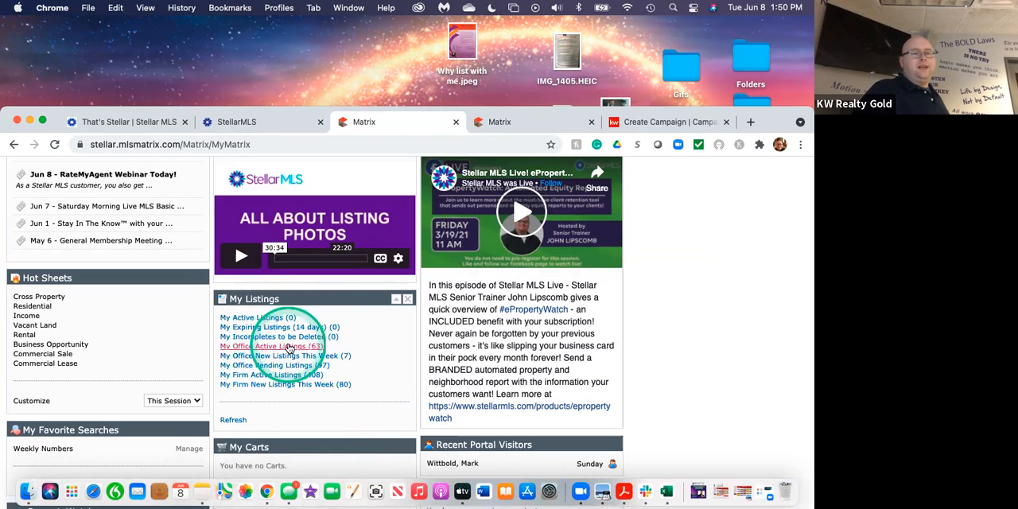
scroll(276, 306, up, 4)
mouse_move(203, 202)
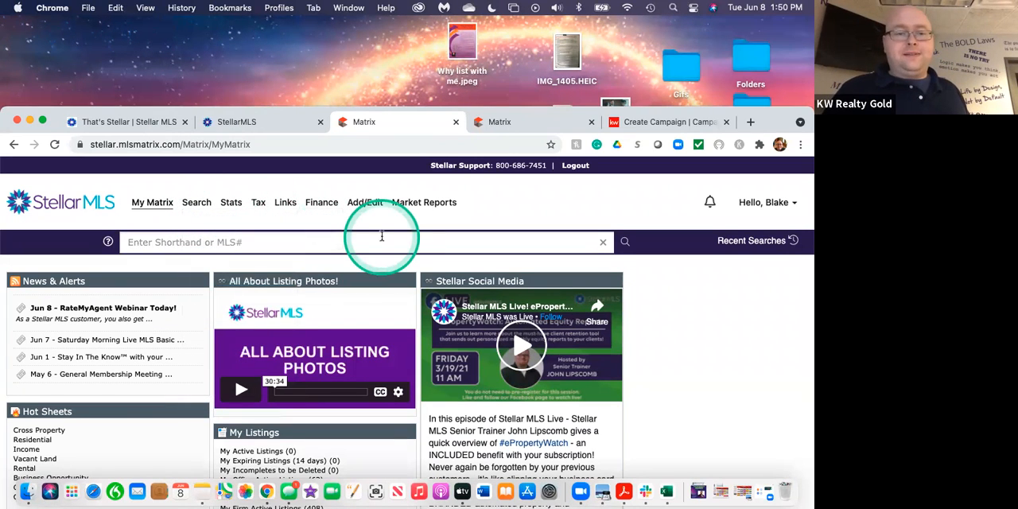
Search all listings by property address for the Manasota Key Rd home, checking its address against the listing in Matrix.
click(640, 124)
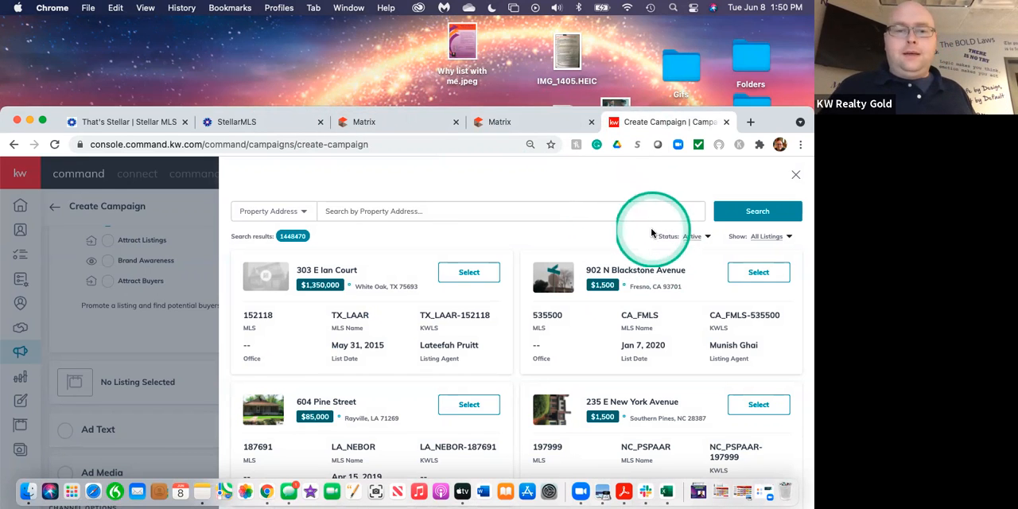
click(521, 121)
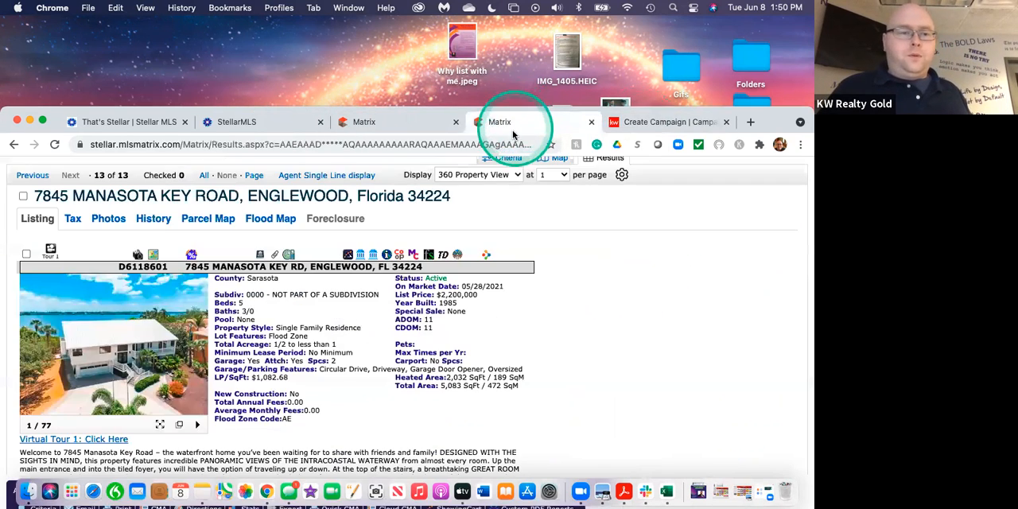
click(629, 124)
click(352, 213)
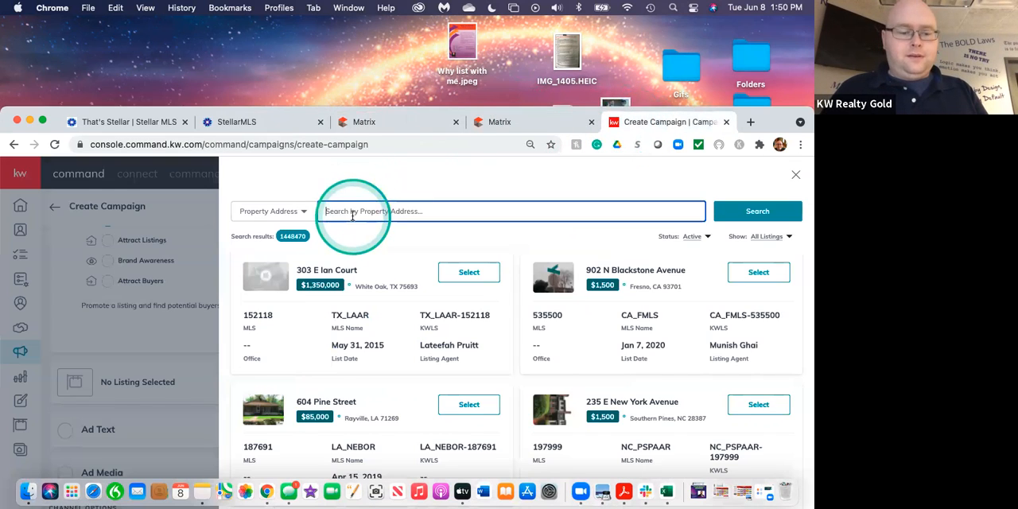
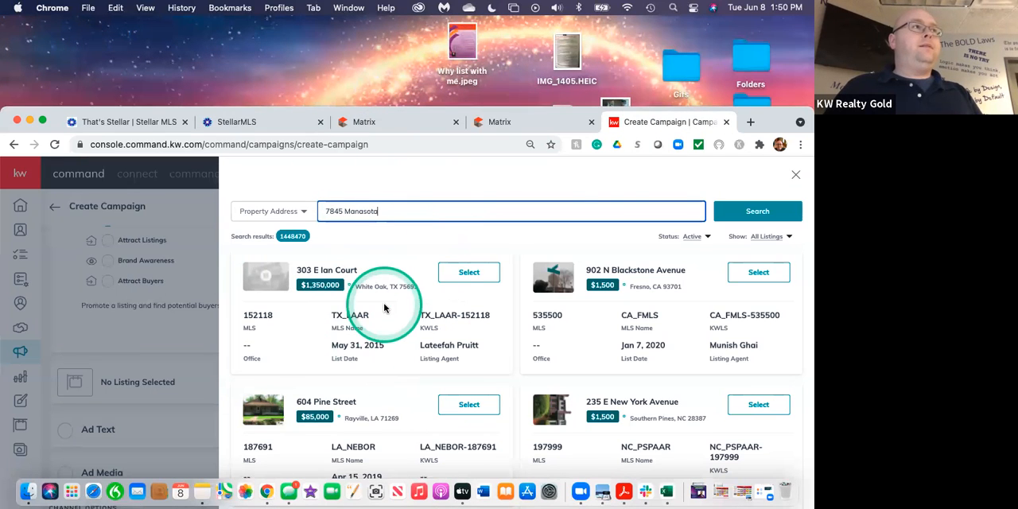
drag(773, 121, 776, 50)
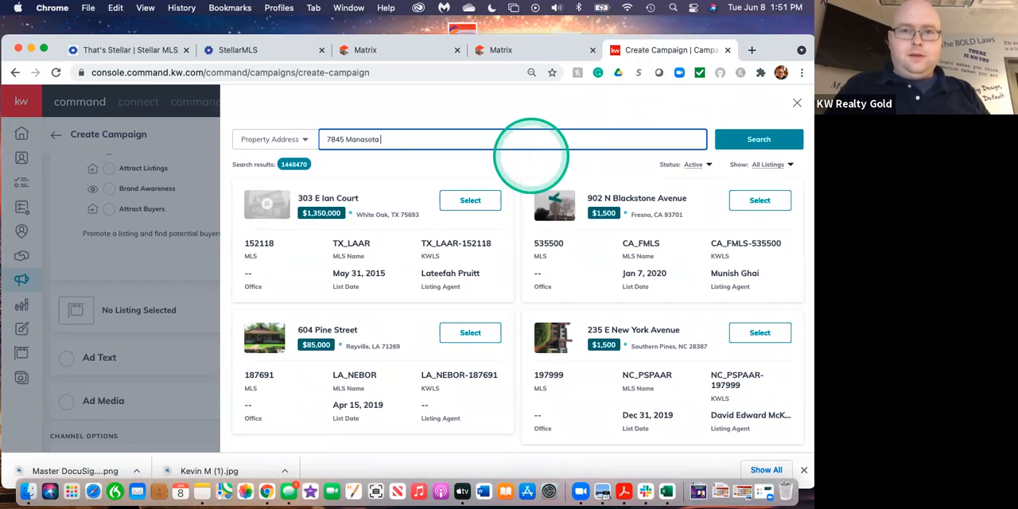
drag(781, 48, 781, 84)
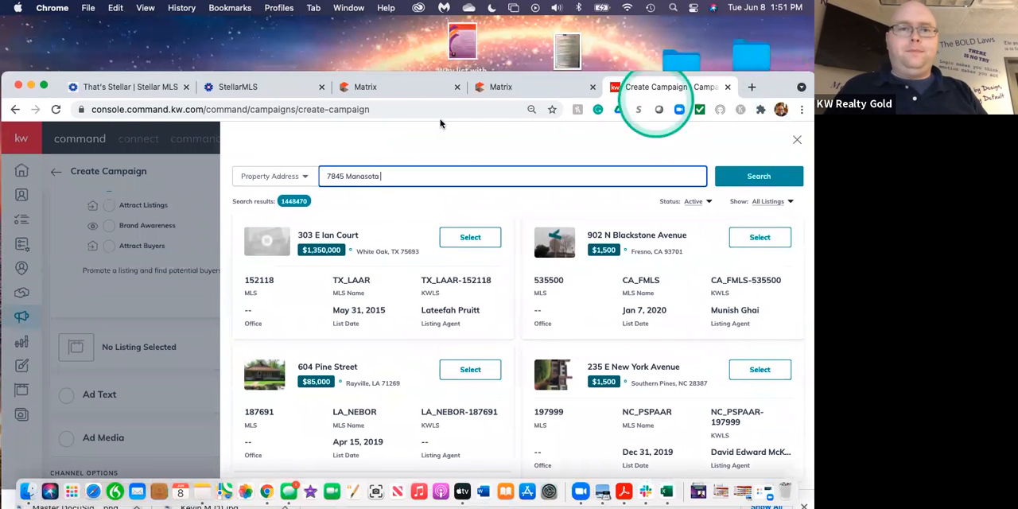
click(513, 87)
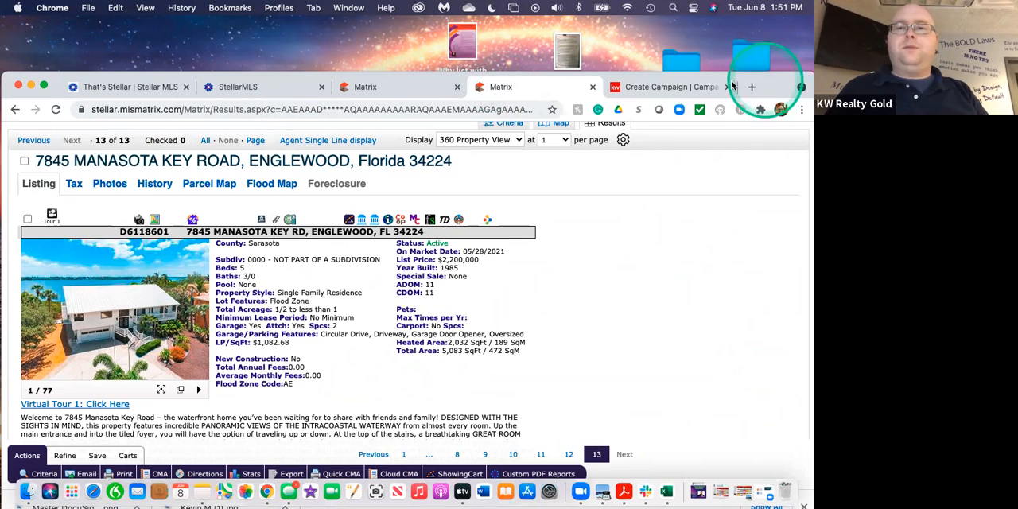
click(668, 87)
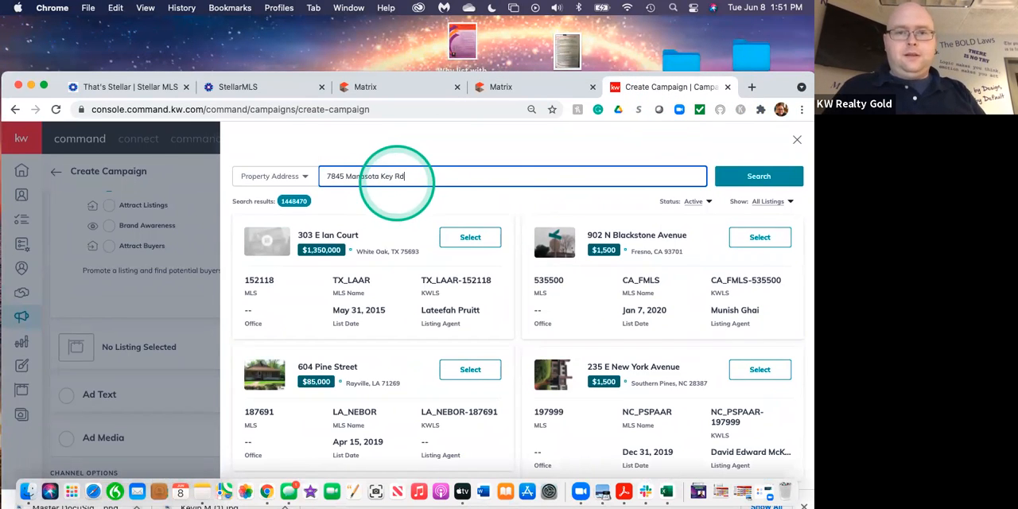
click(741, 178)
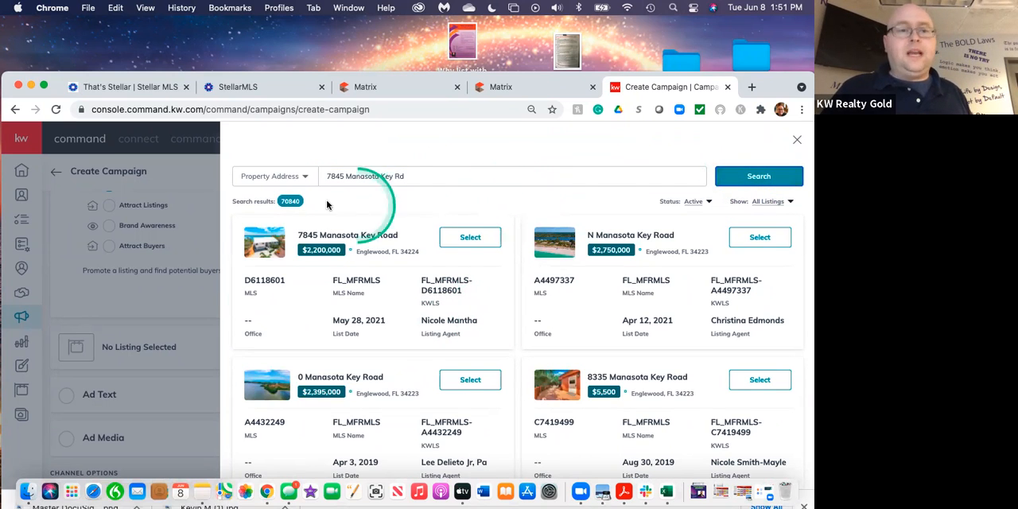
click(296, 177)
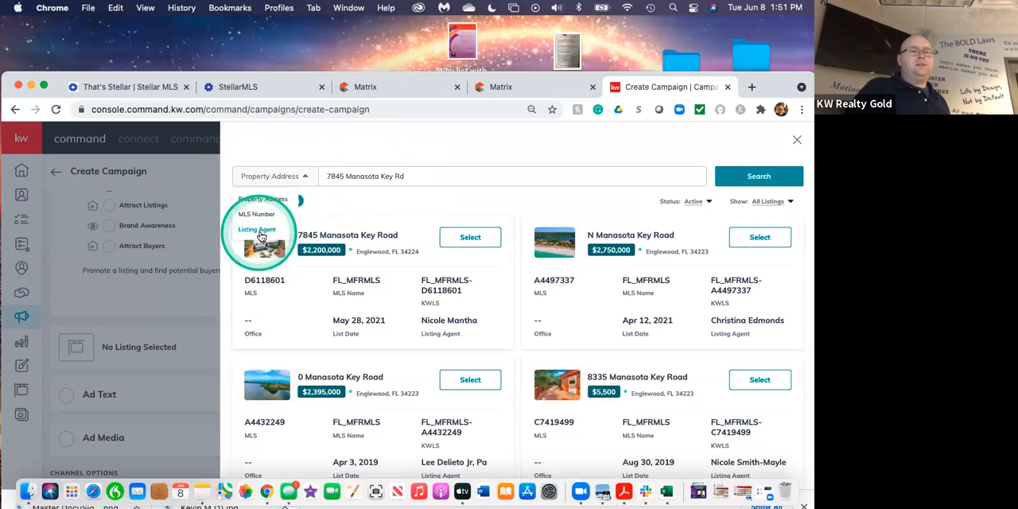
click(374, 200)
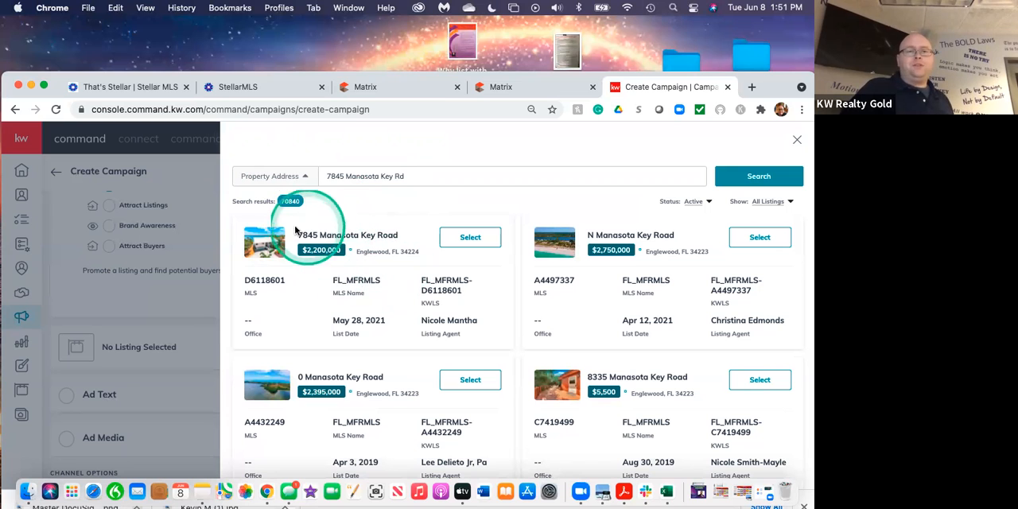
click(470, 237)
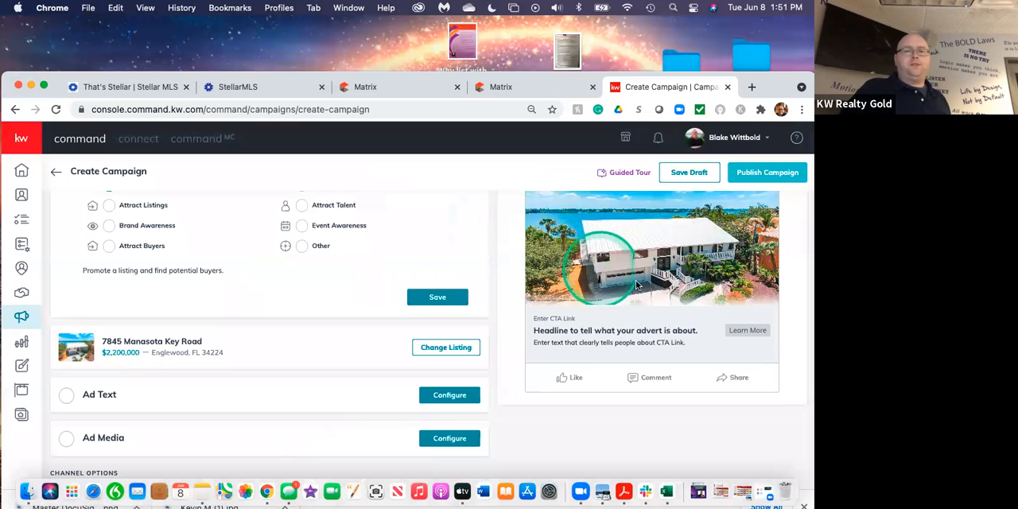
Review the ad preview and campaign goal settings with the chosen listing, then open the Ad Text configuration.
scroll(612, 272, up, 3)
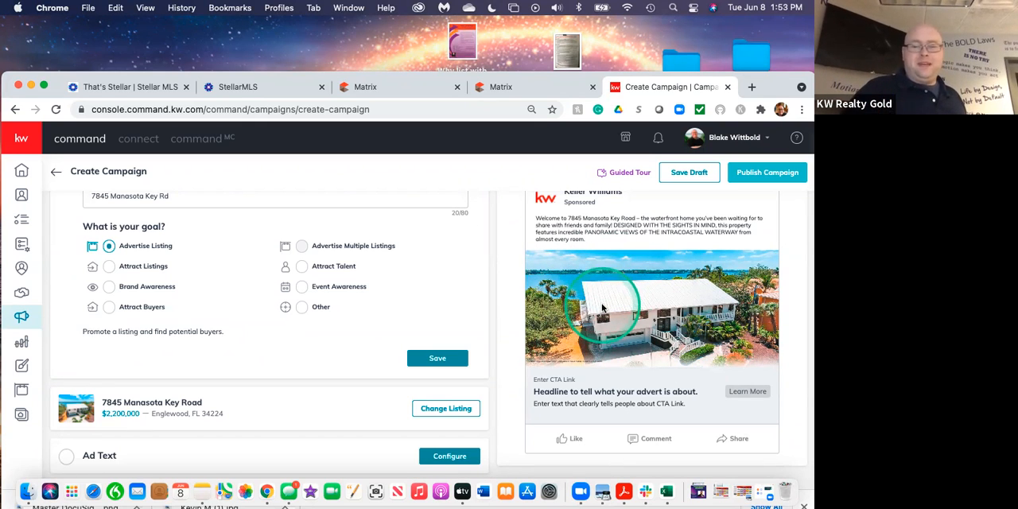
scroll(336, 337, down, 2)
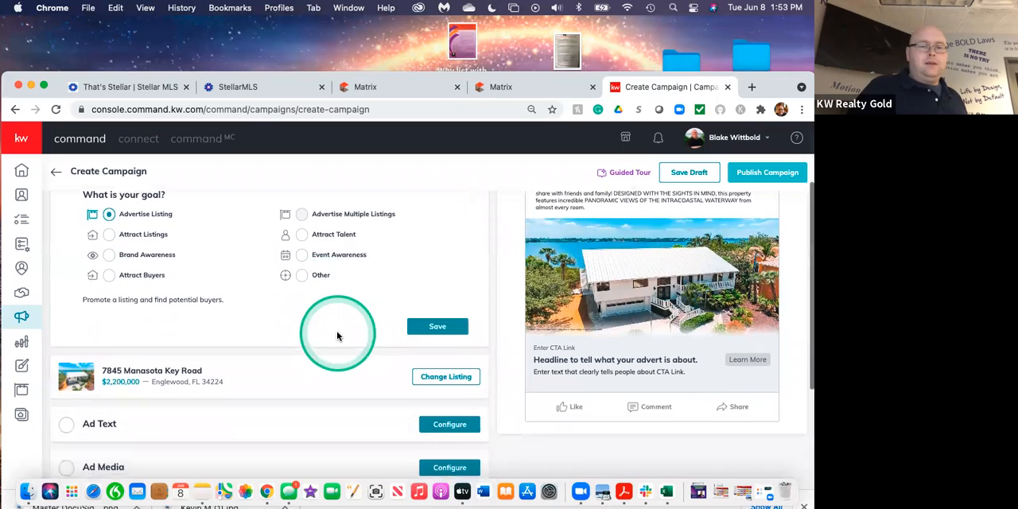
scroll(363, 289, up, 3)
scroll(364, 289, down, 2)
scroll(364, 290, up, 1)
scroll(363, 289, down, 10)
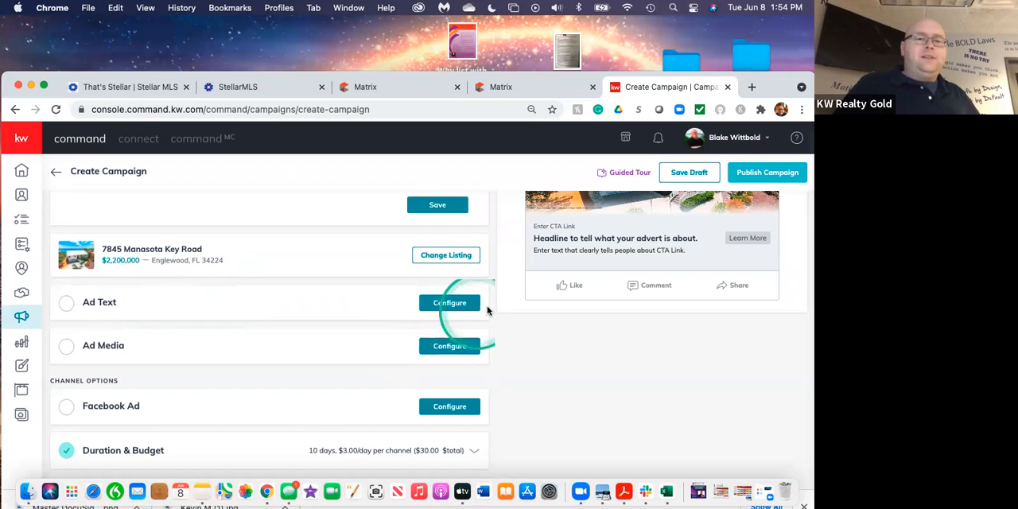
click(451, 303)
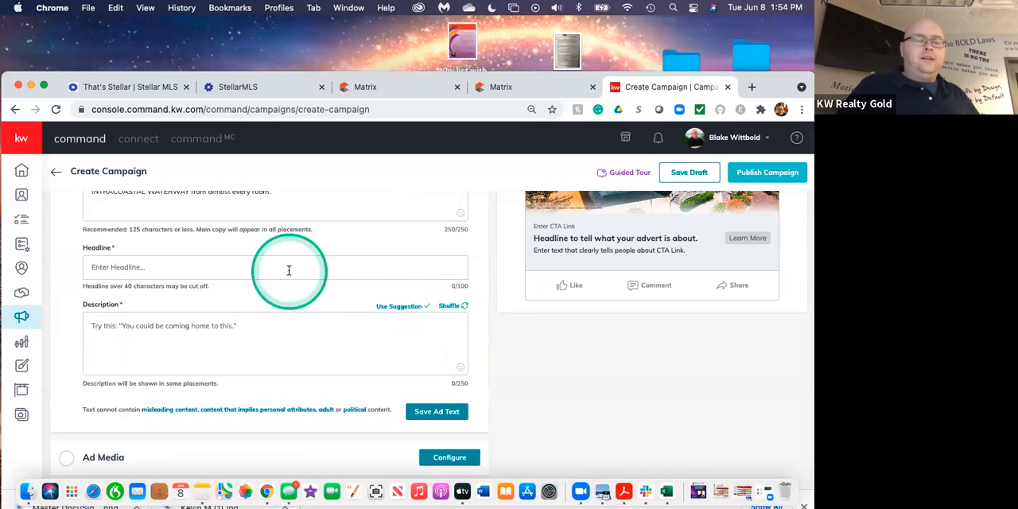
Remove the opening welcome phrase and street address from the Main Copy so it begins with "The waterfront home".
scroll(289, 270, up, 2)
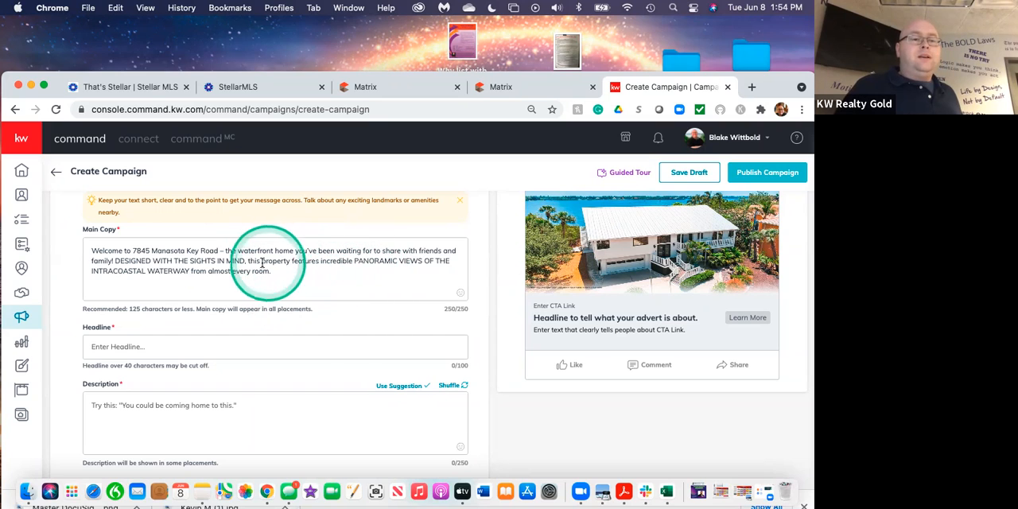
click(223, 251)
key(BackSpace)
key(BackSpace)
key(BackSpace)
key(BackSpace)
key(BackSpace)
key(BackSpace)
key(BackSpace)
key(BackSpace)
key(BackSpace)
key(BackSpace)
key(BackSpace)
key(BackSpace)
key(BackSpace)
key(BackSpace)
key(BackSpace)
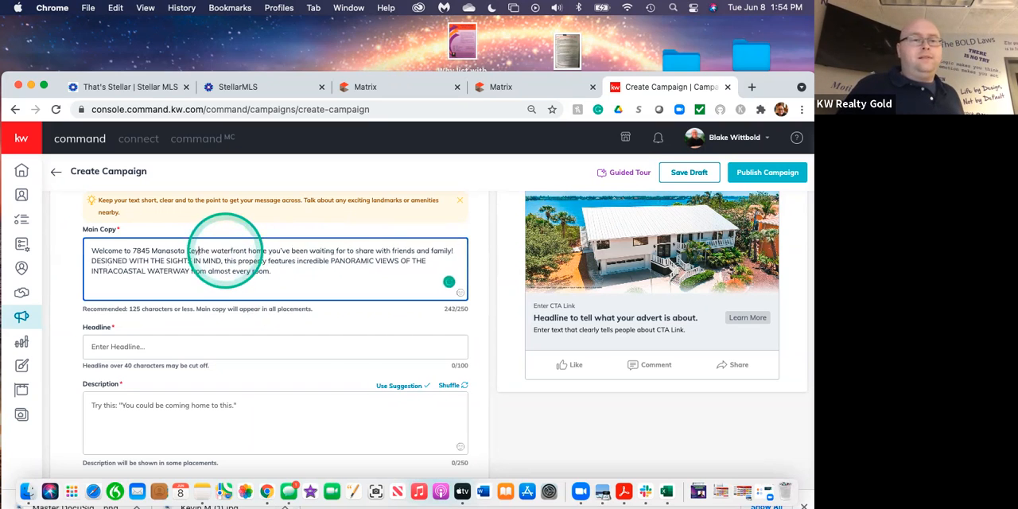
key(BackSpace)
key(BackSpace)
key(BackSpace)
key(BackSpace)
key(BackSpace)
key(BackSpace)
key(BackSpace)
key(BackSpace)
key(BackSpace)
key(BackSpace)
key(BackSpace)
key(BackSpace)
key(BackSpace)
key(BackSpace)
key(BackSpace)
key(BackSpace)
key(BackSpace)
key(BackSpace)
key(BackSpace)
key(BackSpace)
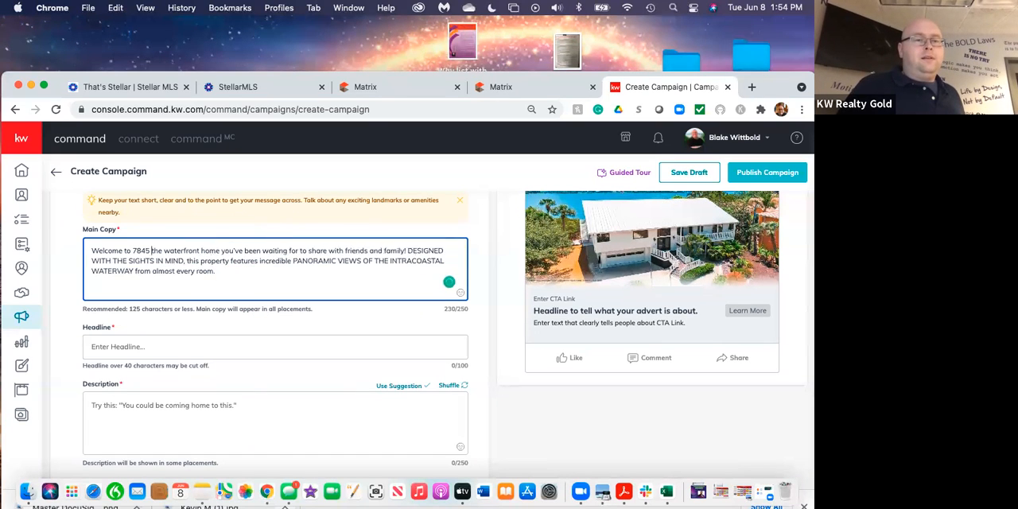
key(BackSpace)
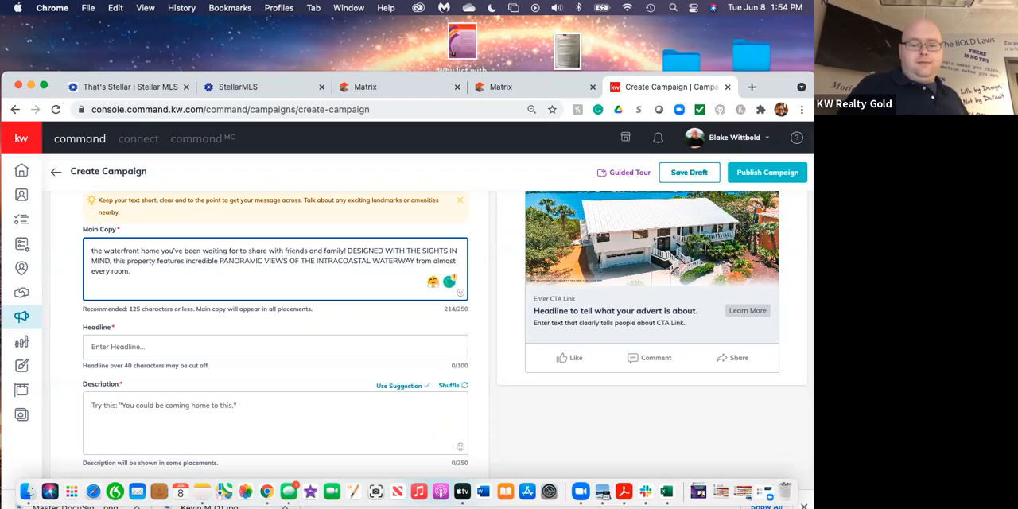
text(T)
key(Delete)
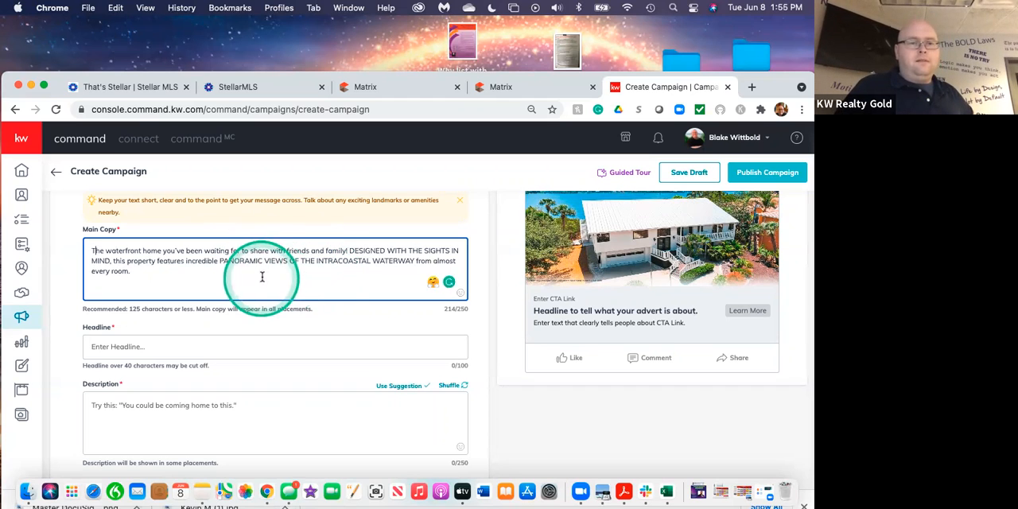
Replace "waiting for" with "dreaming of" in the first sentence of the Main Copy.
click(229, 251)
click(240, 252)
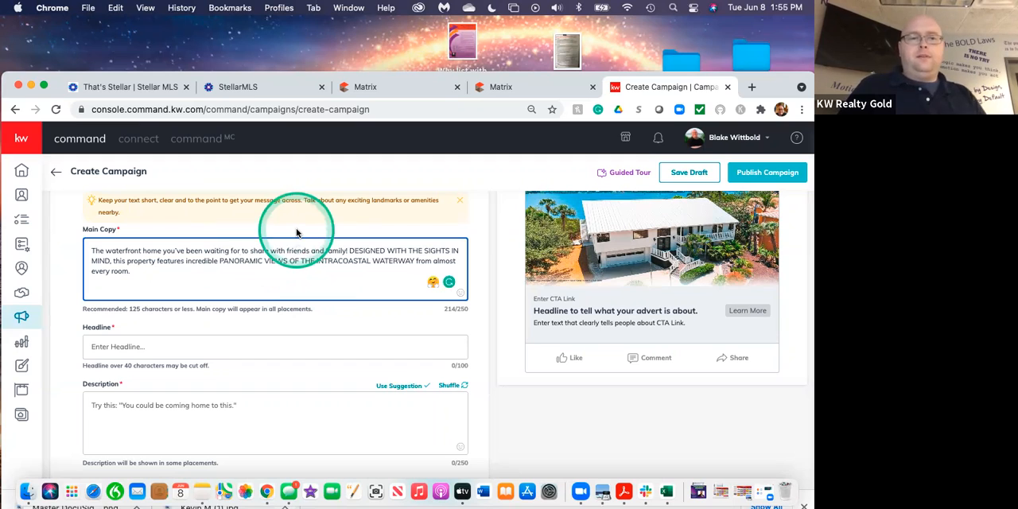
key(BackSpace)
key(BackSpace)
key(BackSpace)
key(BackSpace)
key(BackSpace)
key(BackSpace)
key(BackSpace)
key(BackSpace)
key(BackSpace)
key(BackSpace)
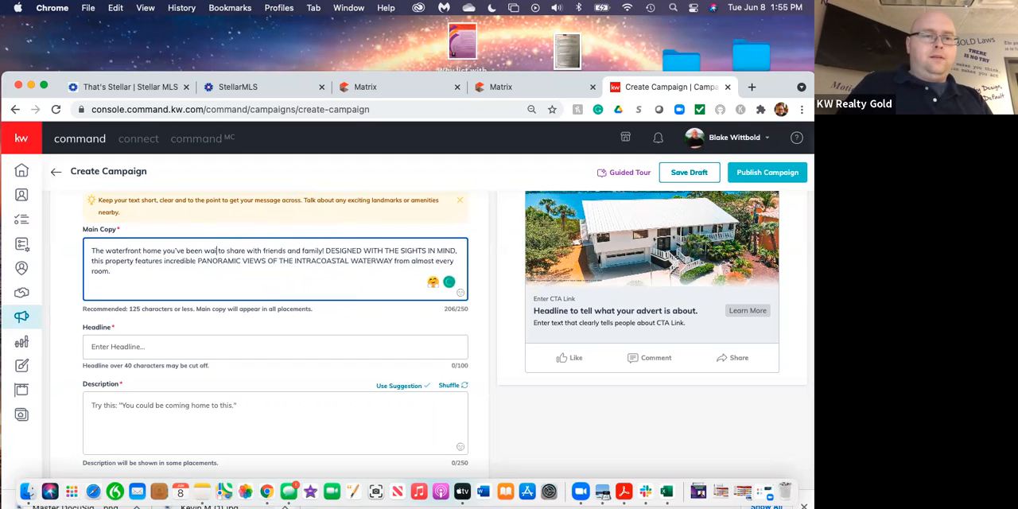
key(BackSpace)
text(dream)
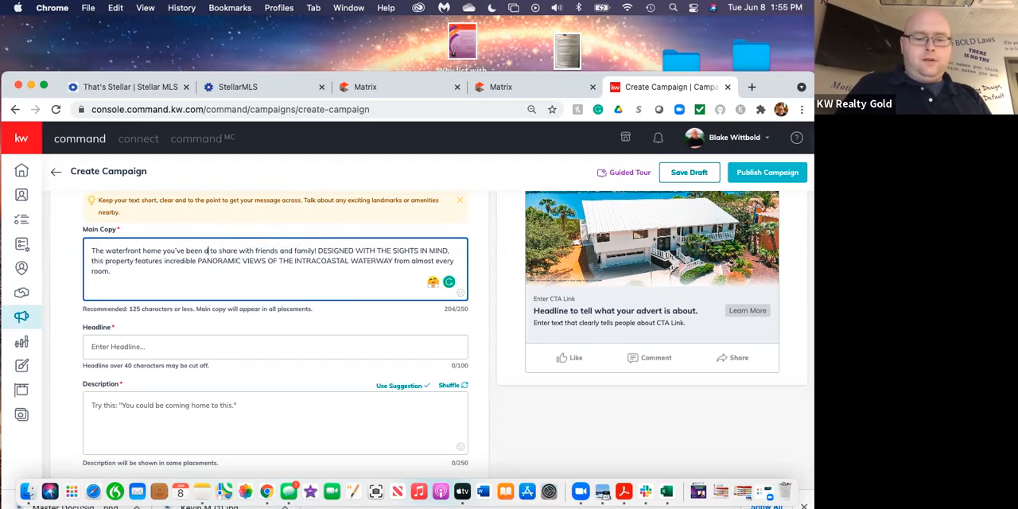
text(ing of)
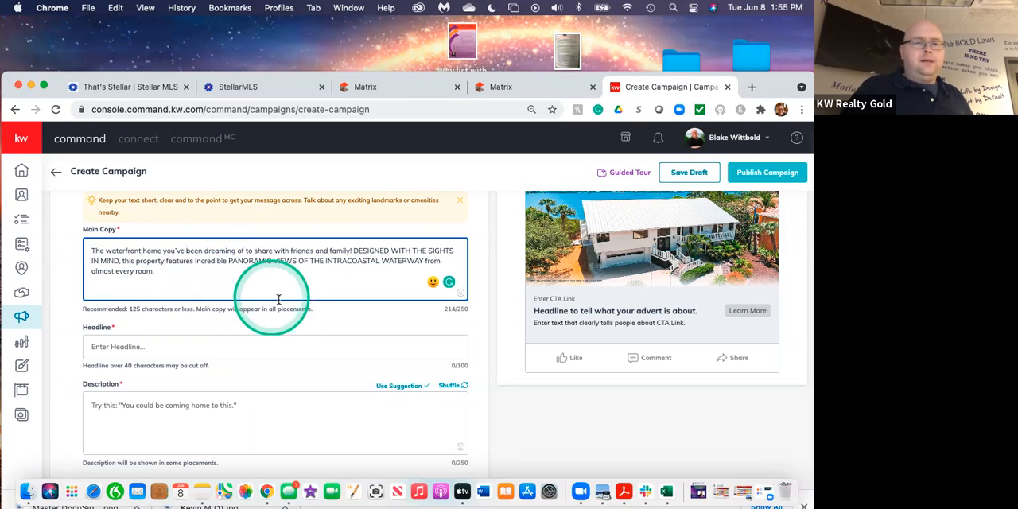
Delete "this property features" from the Main Copy, leaving a comma before "incredible PANORAMIC VIEWS".
key(BackSpace)
key(BackSpace)
key(BackSpace)
key(BackSpace)
key(BackSpace)
key(BackSpace)
key(BackSpace)
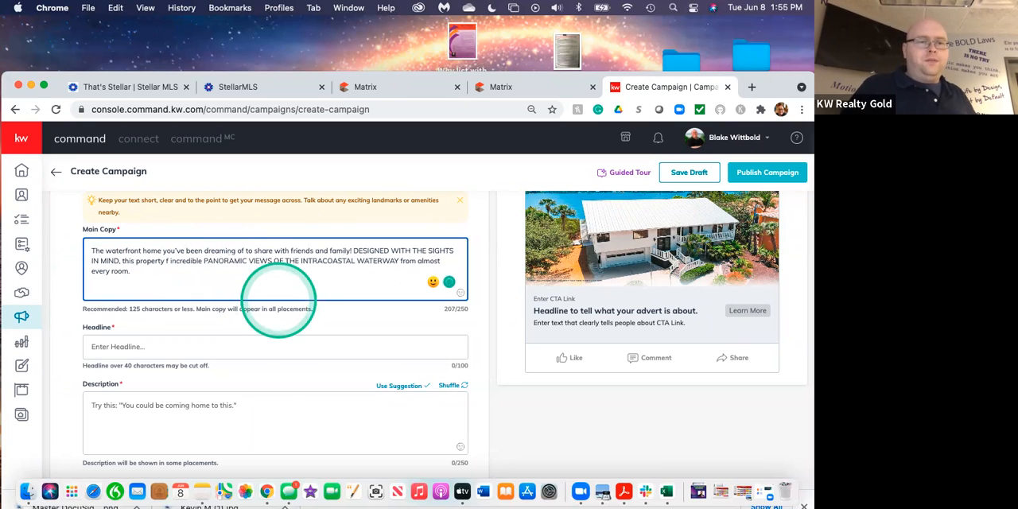
key(BackSpace)
key(BackSpace)
key(BackSpace)
key(BackSpace)
key(BackSpace)
key(BackSpace)
key(BackSpace)
key(BackSpace)
key(BackSpace)
key(BackSpace)
key(BackSpace)
key(BackSpace)
key(BackSpace)
key(BackSpace)
key(BackSpace)
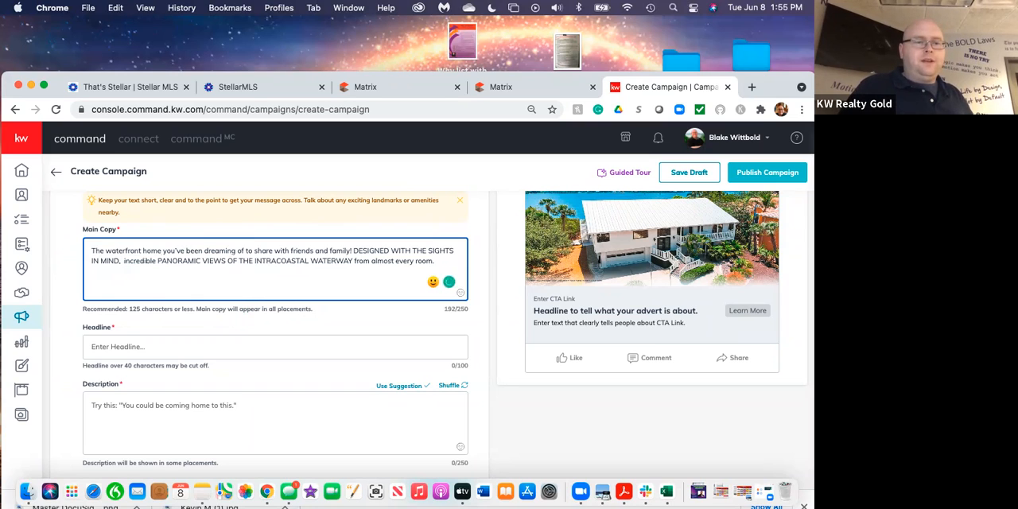
key(BackSpace)
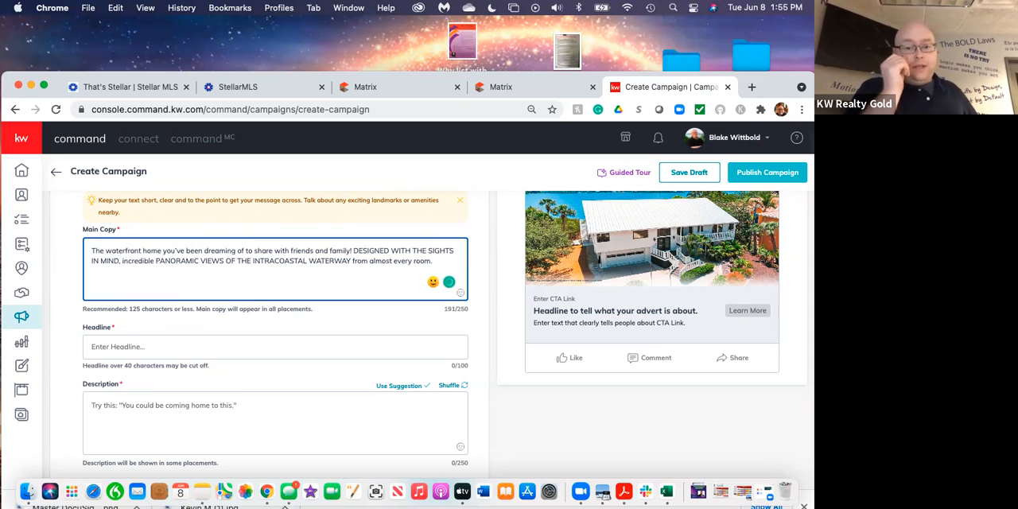
text(,)
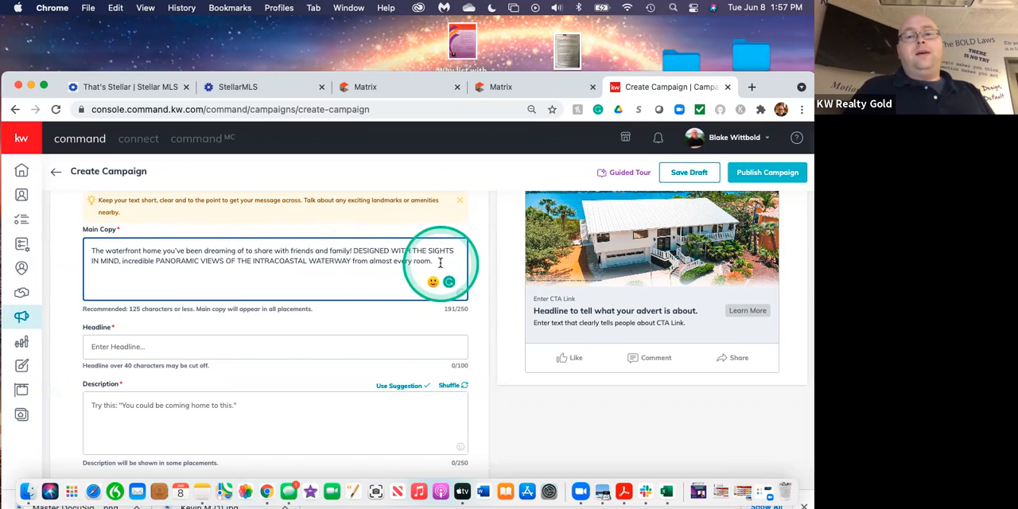
Replace the all-caps phrase "DESIGNED WITH THE SIGHTS IN MIND" in the Main Copy with "Designed with the sights in mind".
scroll(589, 273, up, 3)
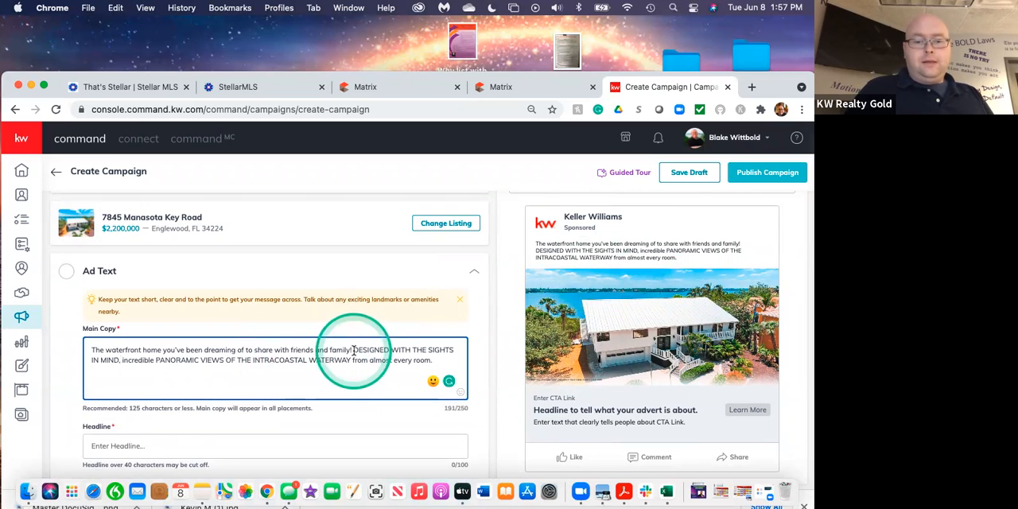
click(354, 350)
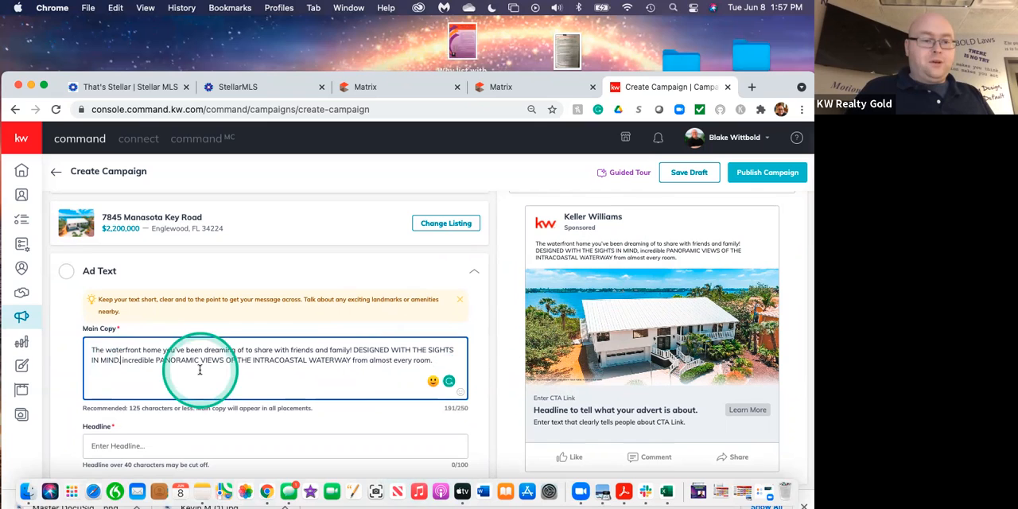
key(BackSpace)
key(BackSpace)
key(BackSpace)
key(BackSpace)
key(BackSpace)
key(BackSpace)
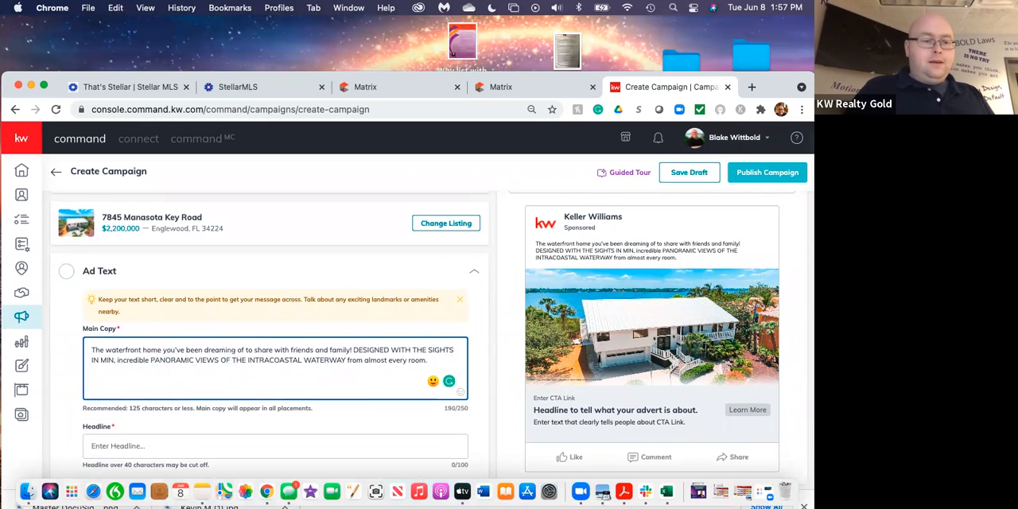
key(BackSpace)
key(BackSpace)
key(BackSpace)
key(BackSpace)
key(BackSpace)
key(BackSpace)
key(BackSpace)
key(BackSpace)
key(BackSpace)
key(BackSpace)
key(BackSpace)
key(BackSpace)
key(BackSpace)
key(BackSpace)
key(BackSpace)
key(BackSpace)
key(BackSpace)
key(BackSpace)
key(BackSpace)
key(BackSpace)
key(BackSpace)
key(BackSpace)
key(BackSpace)
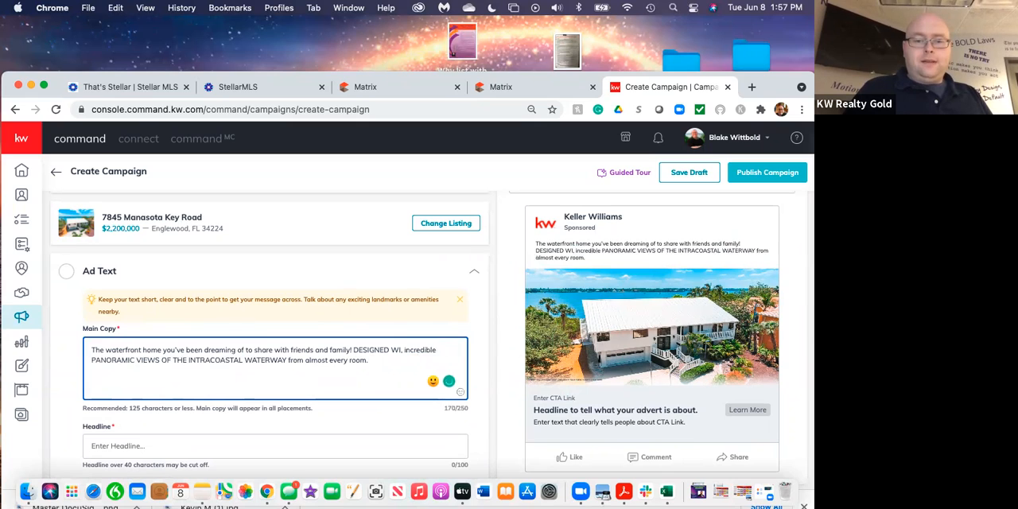
key(BackSpace)
key(BackSpace)
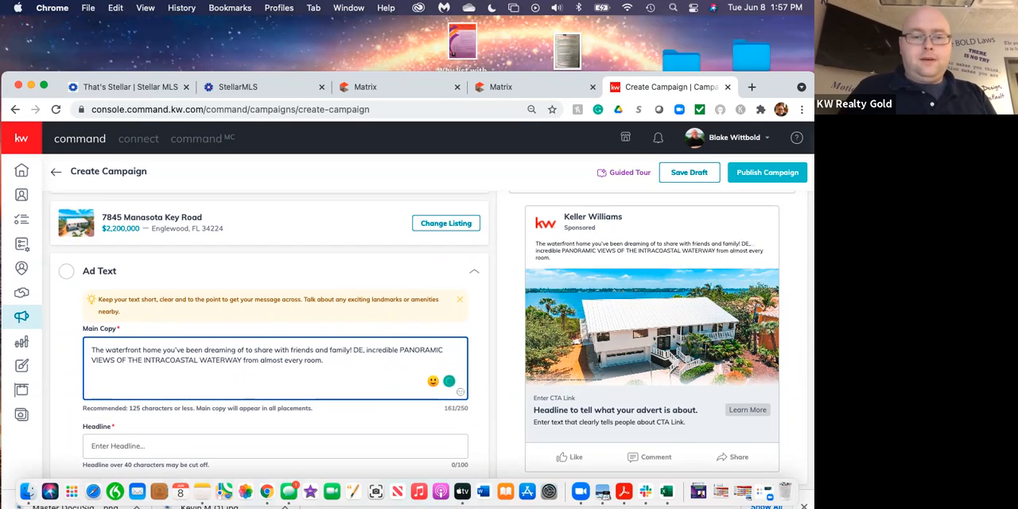
key(BackSpace)
text(d)
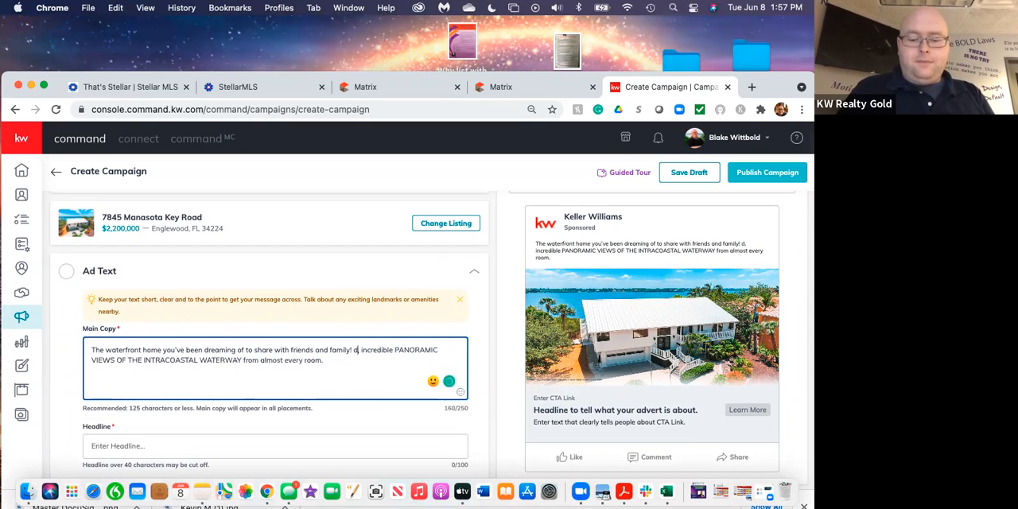
key(BackSpace)
text(Designed )
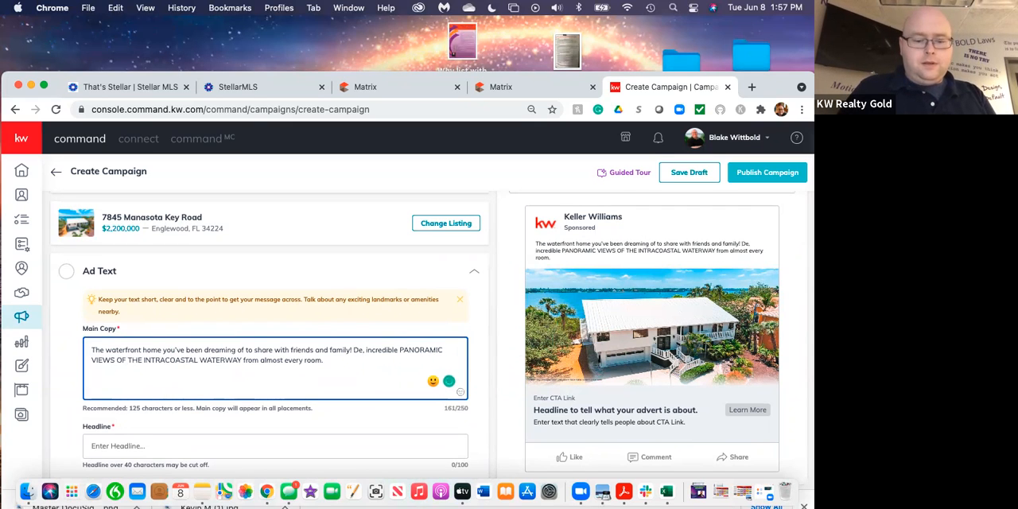
text(with the sigh)
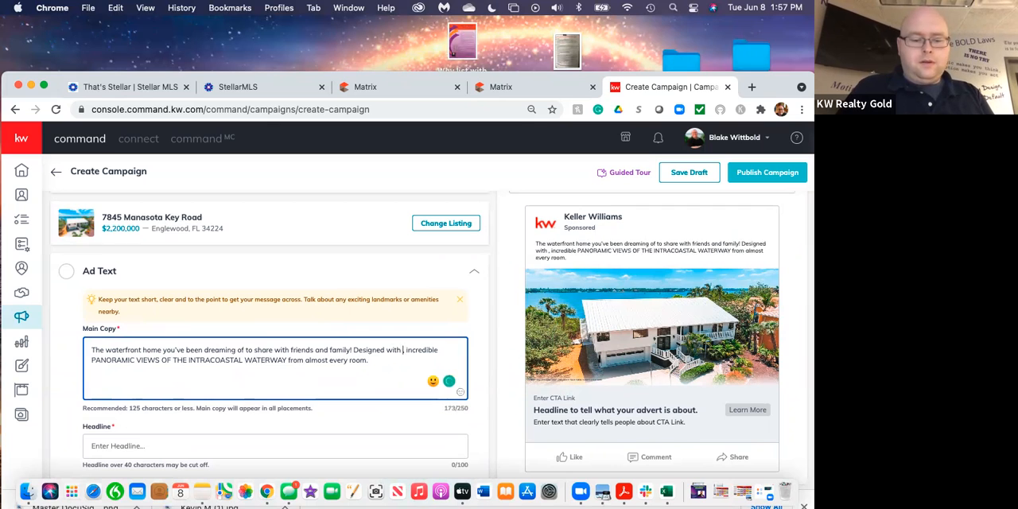
text(ts in mind)
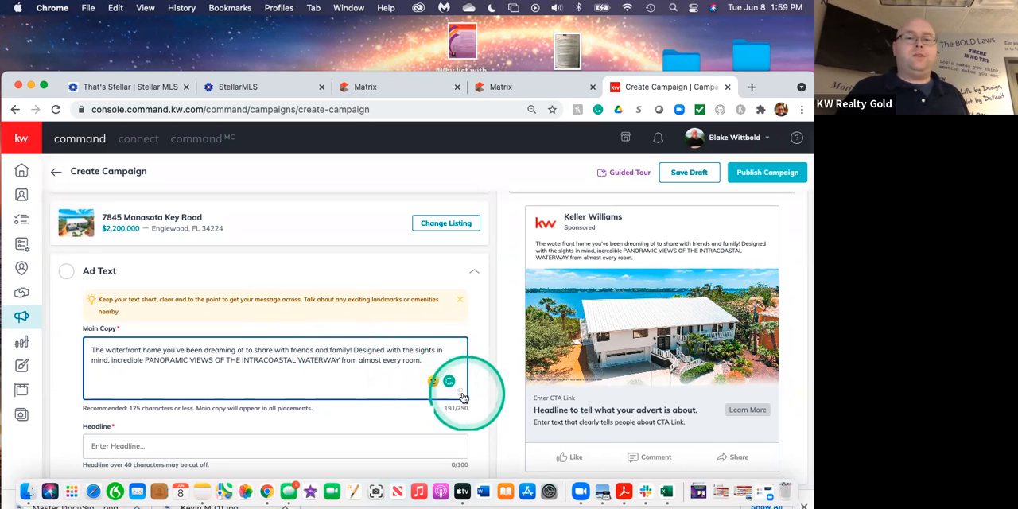
Search the emoji picker for "house" and insert the house with garden emoji at the end of the Main Copy.
click(433, 381)
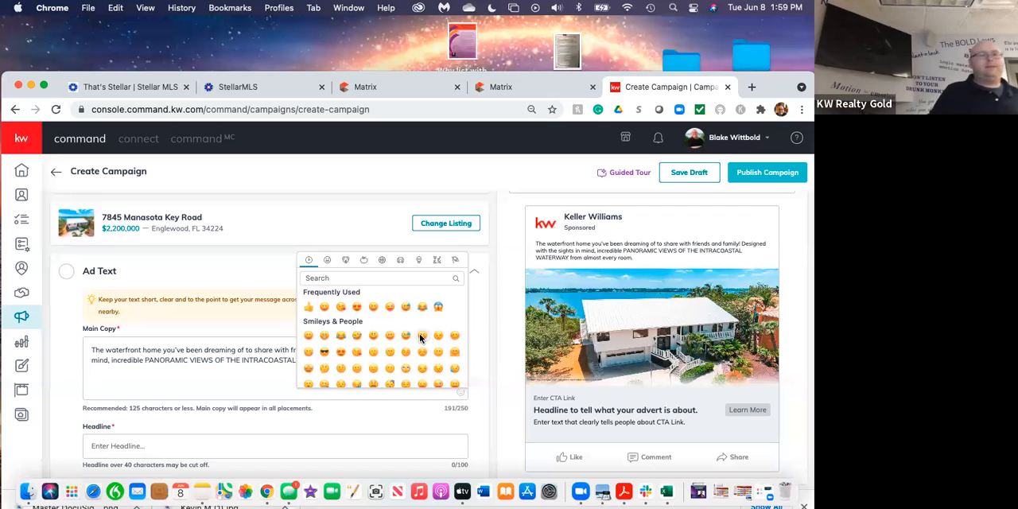
click(533, 397)
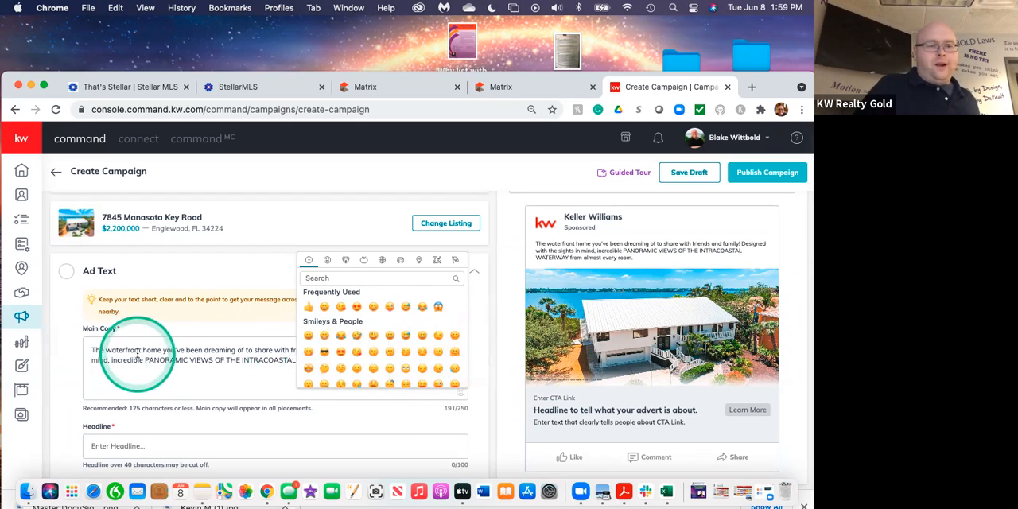
click(161, 352)
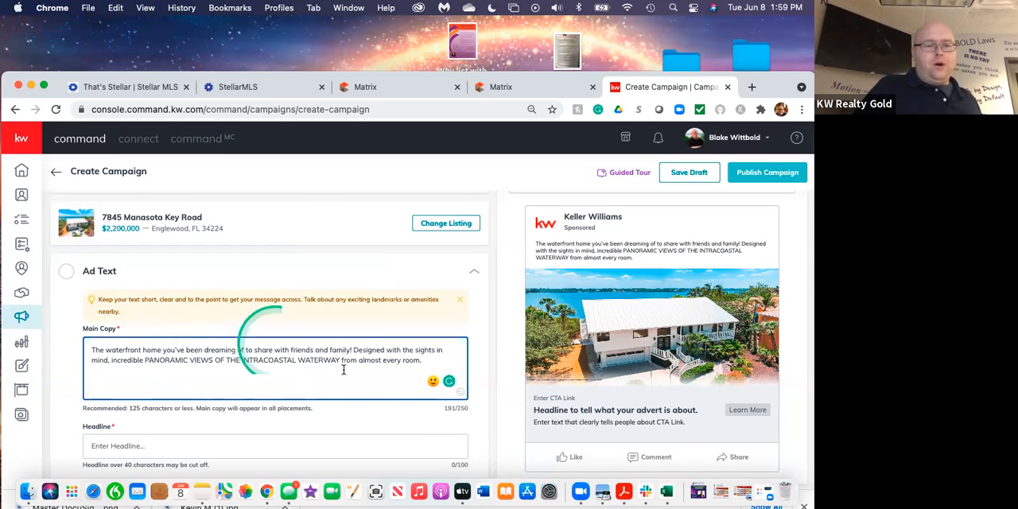
click(427, 362)
click(464, 398)
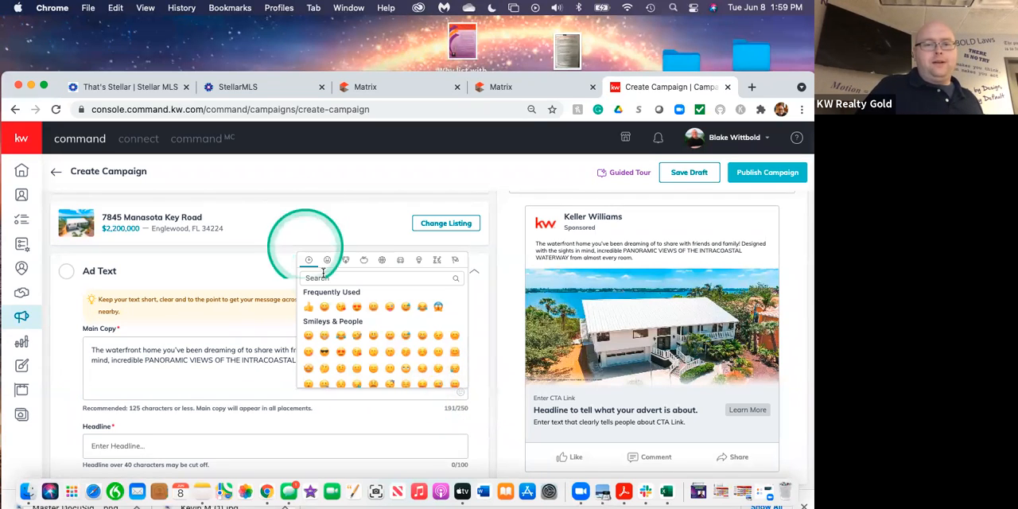
click(333, 277)
text(house)
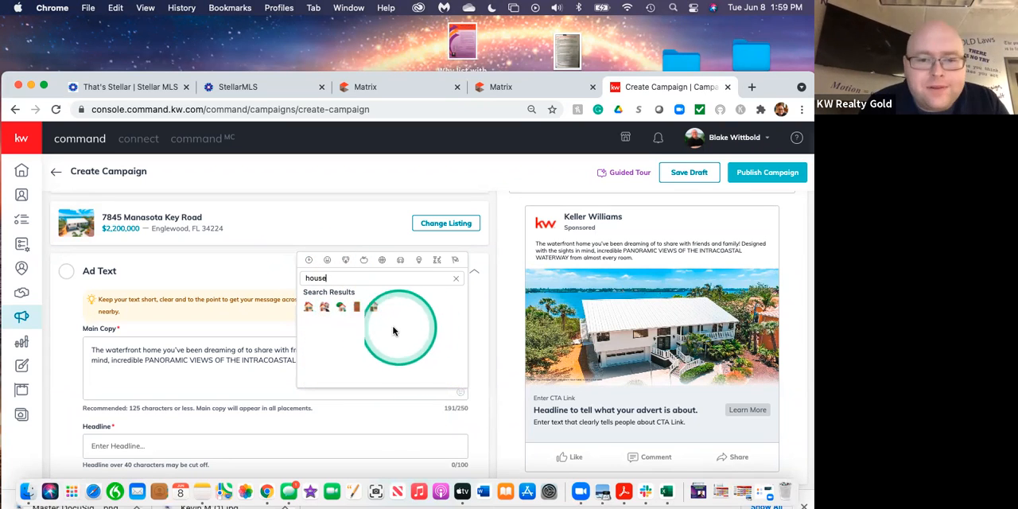
click(342, 310)
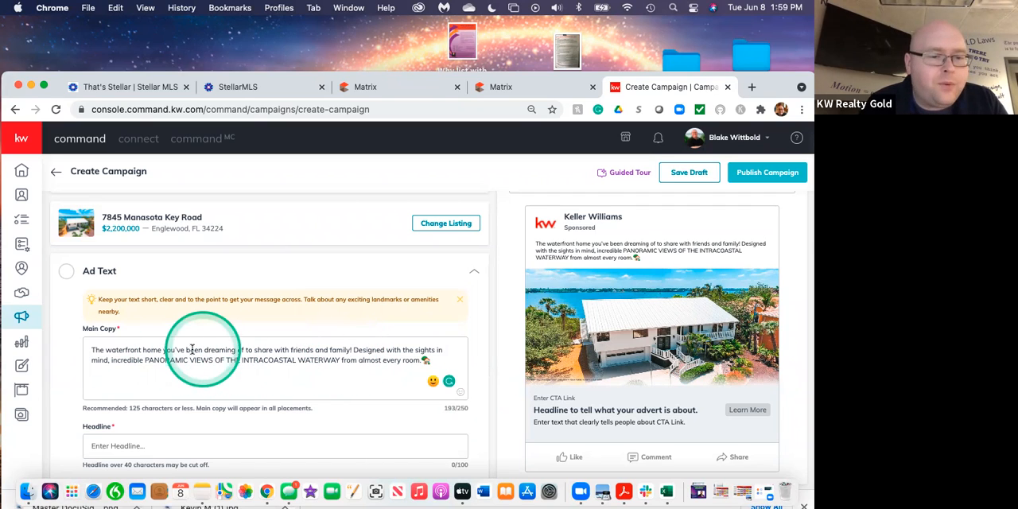
click(162, 350)
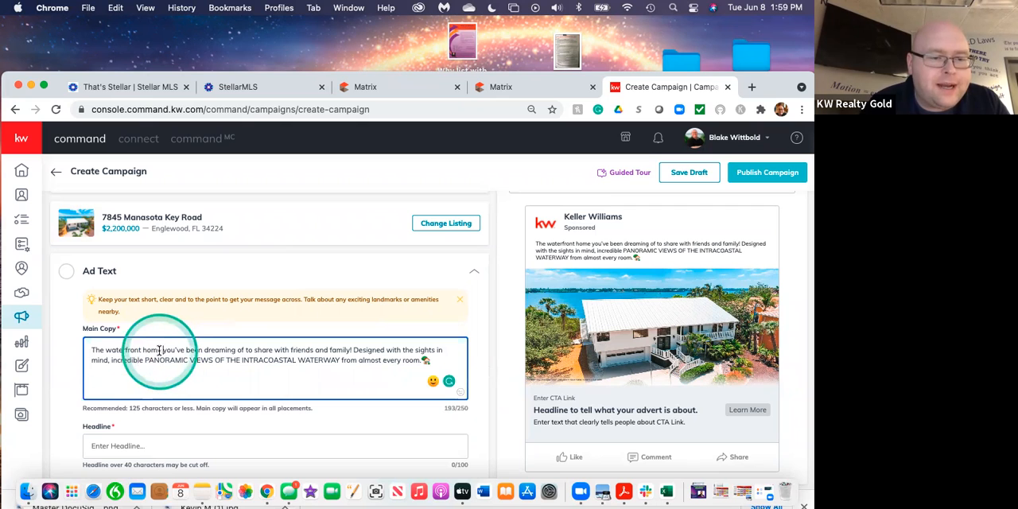
click(432, 381)
click(348, 278)
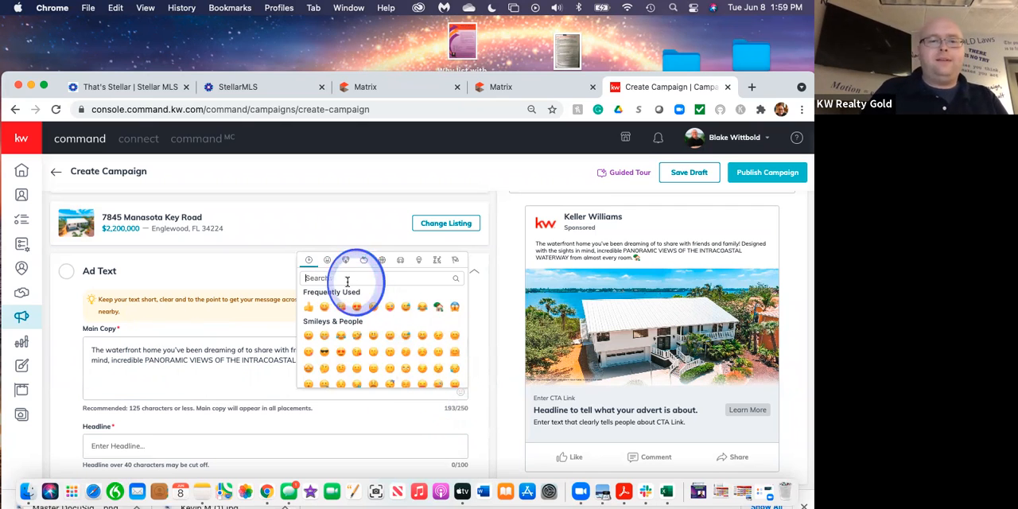
text(ho)
key(BackSpace)
key(BackSpace)
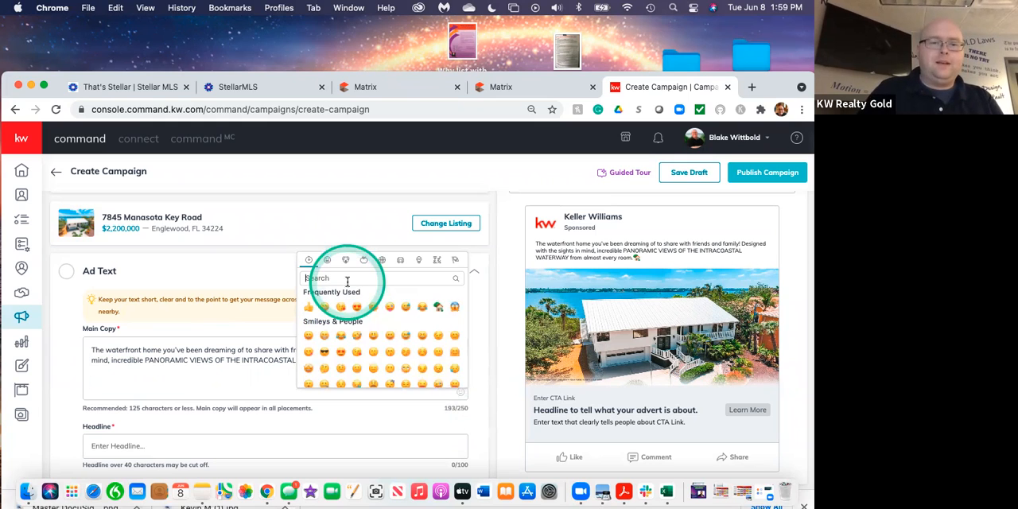
click(223, 384)
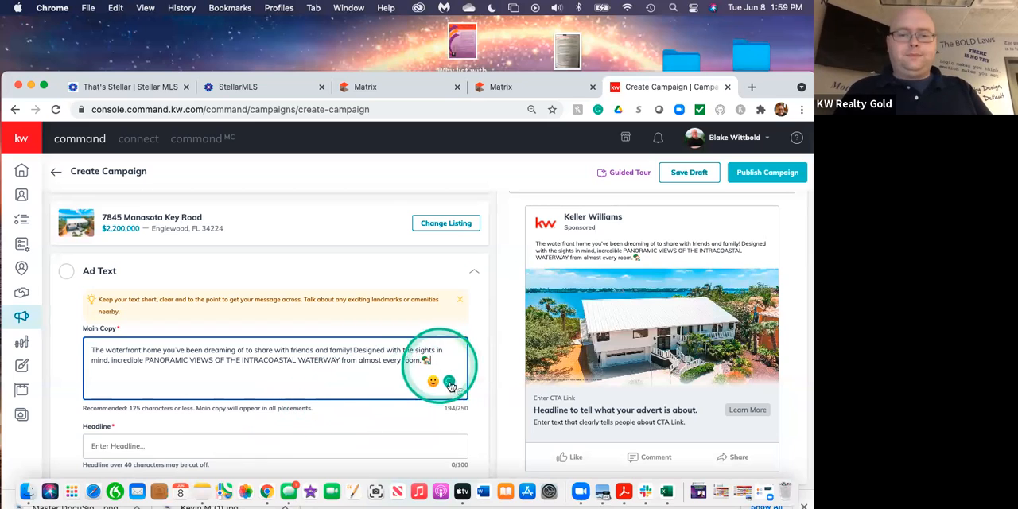
Search the emojis for "beach" and add the beach umbrella emoji after the house emoji ending the Main Copy.
click(434, 382)
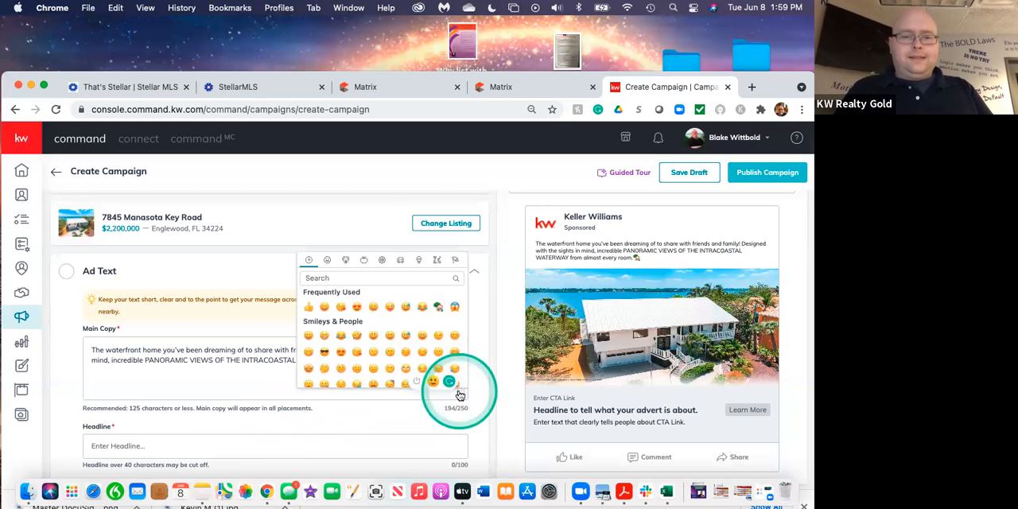
text(beach)
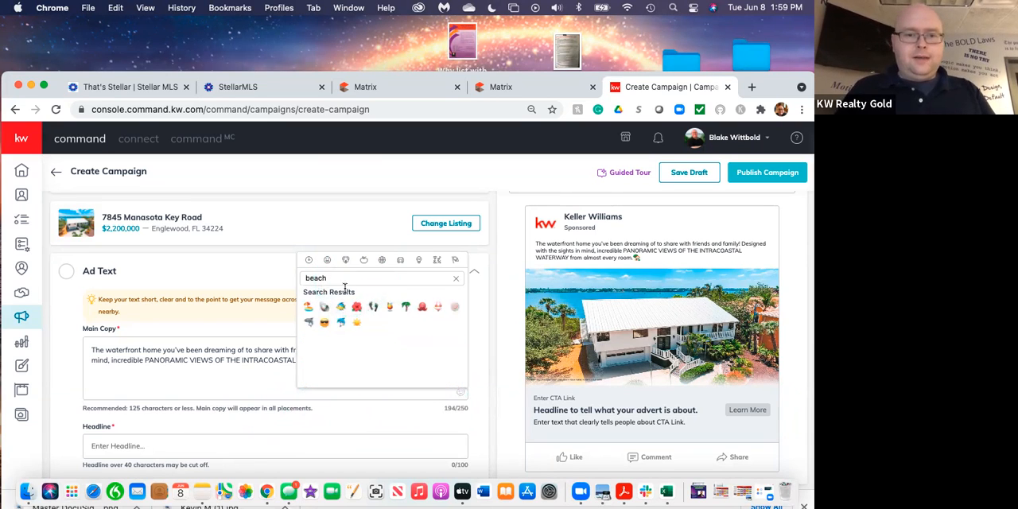
click(309, 306)
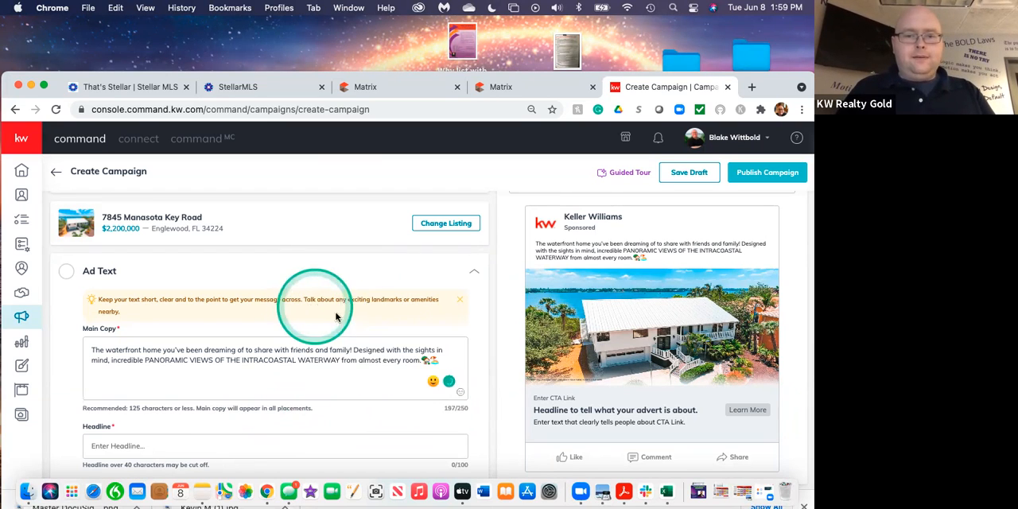
Search the emojis for "boat" and add the sailboat emoji after the beach umbrella emoji ending the Main Copy.
click(459, 395)
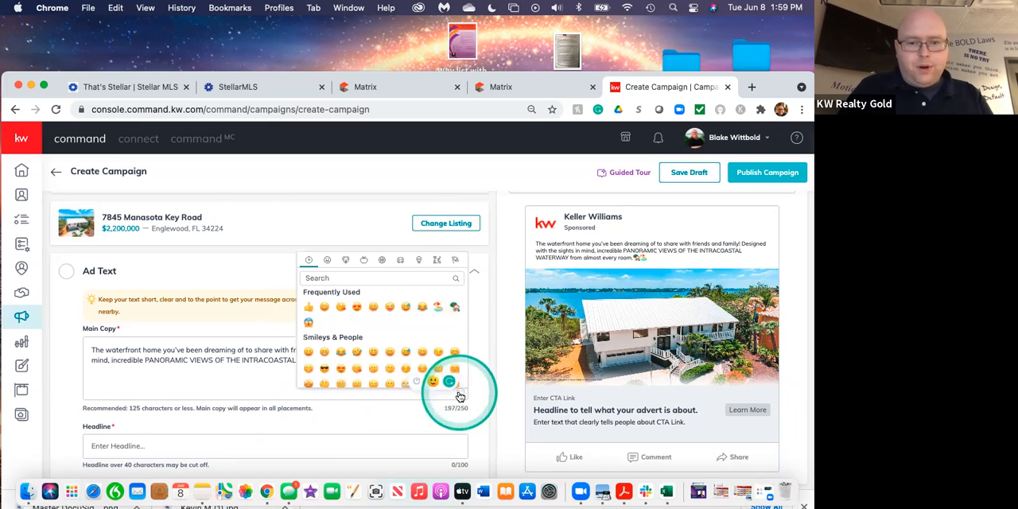
click(408, 285)
text(b)
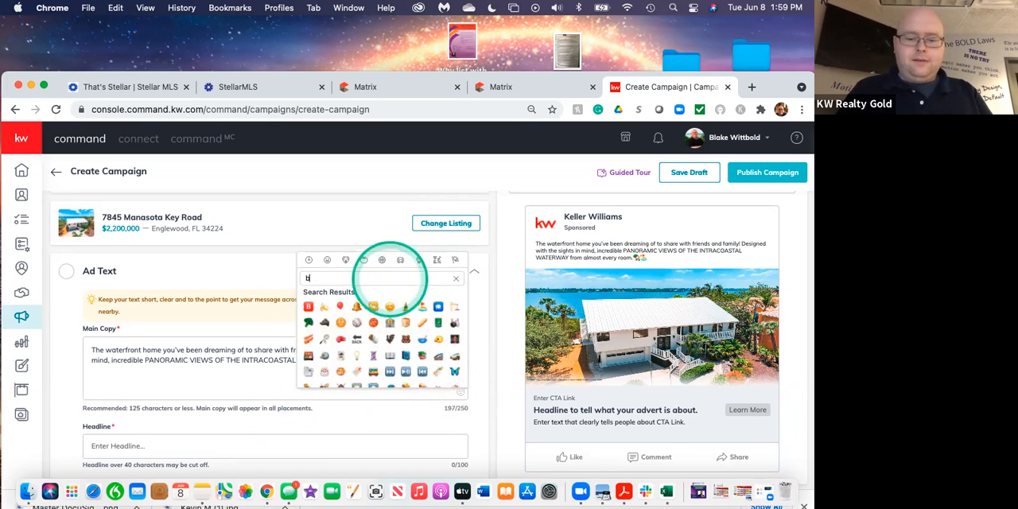
text(oat)
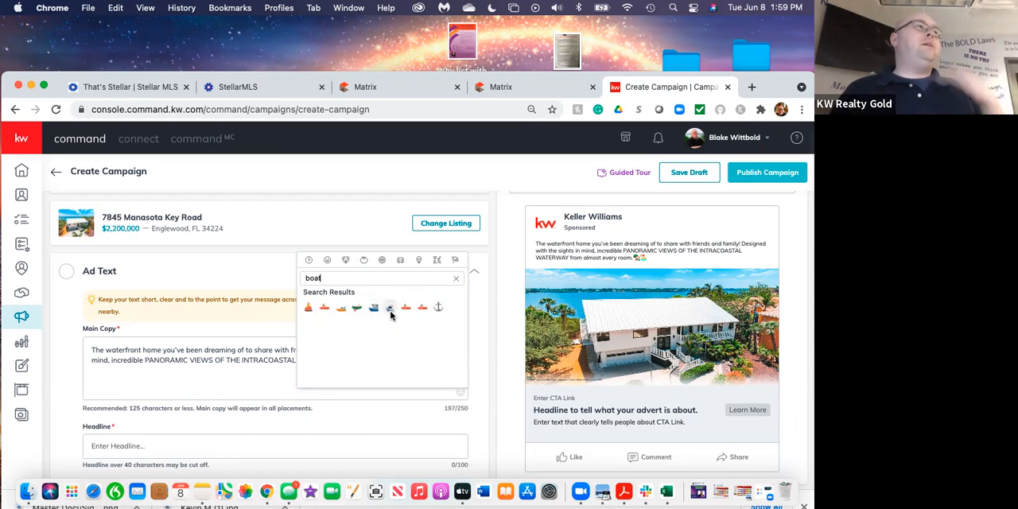
click(323, 308)
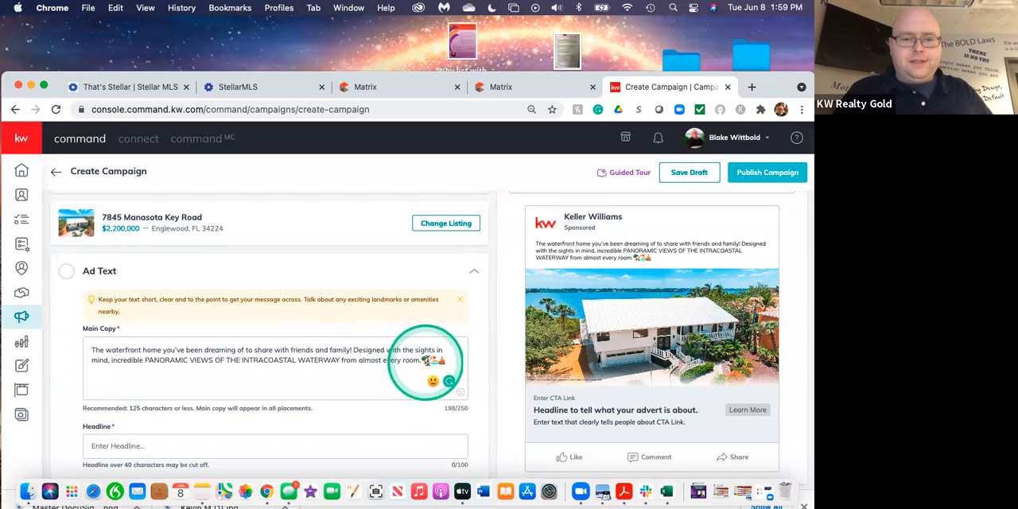
Copy the closing house emoji to just after "home" and the beach umbrella emoji to just after "mind" in the Main Copy.
click(422, 360)
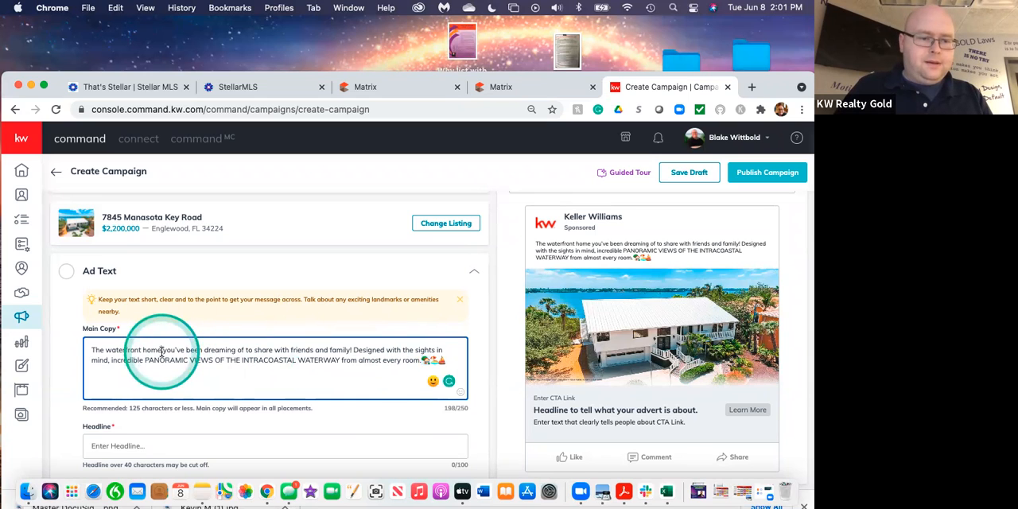
text(🏝)
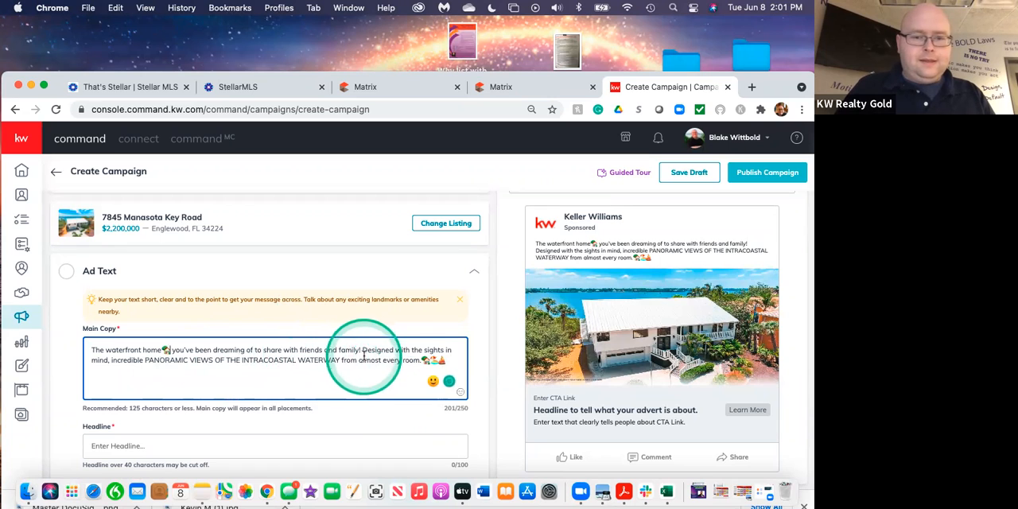
click(444, 359)
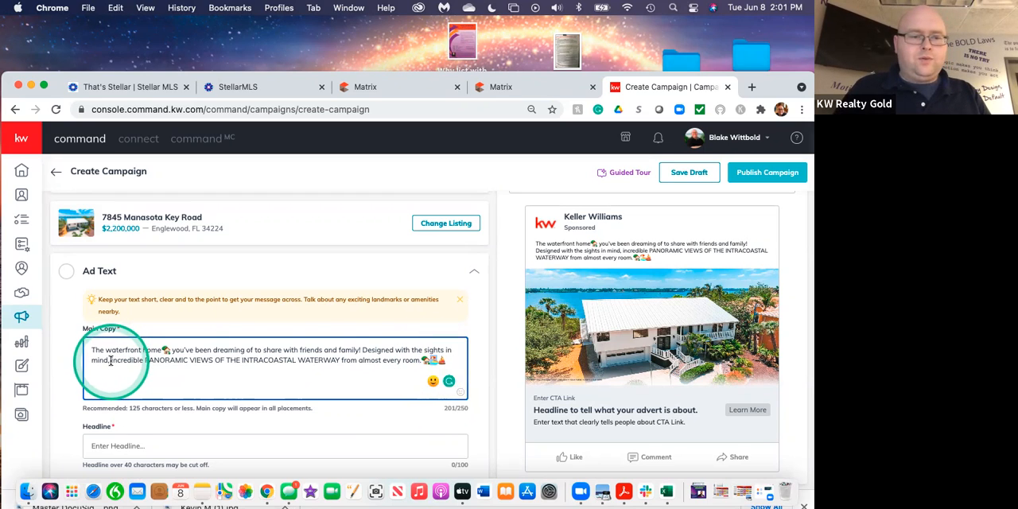
text(🏖️)
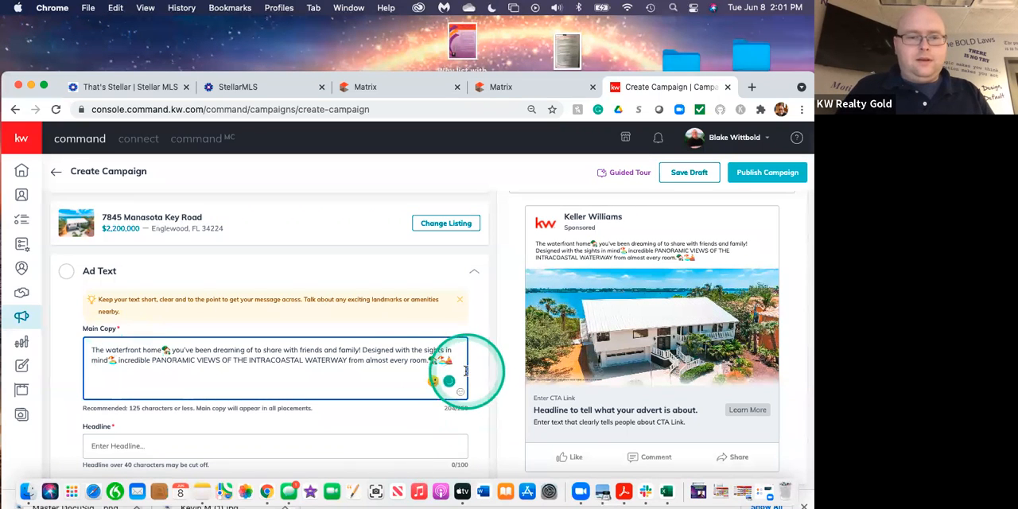
Copy the sailboat emoji from the end of the Main Copy to just after "WATERWAY".
drag(455, 362, 446, 362)
key(super+c)
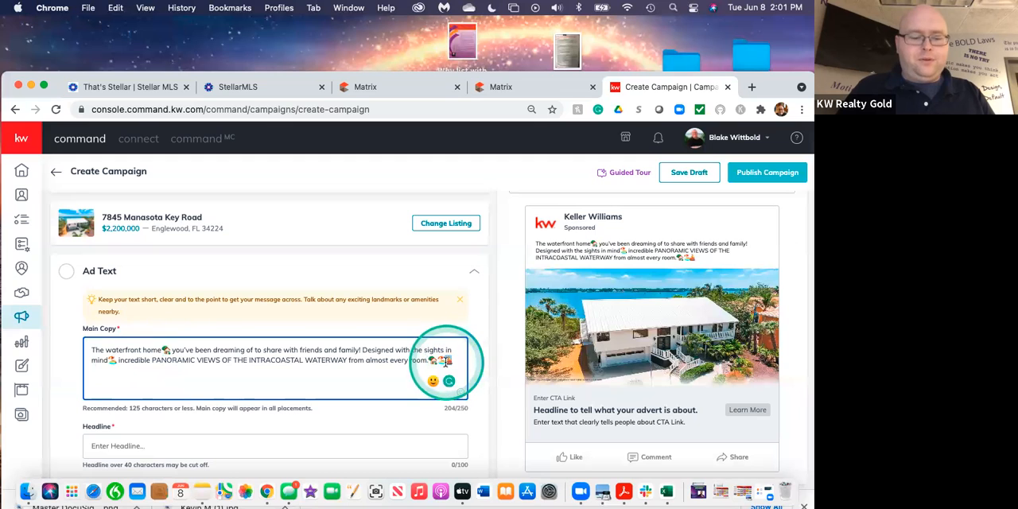
click(347, 359)
key(super+v)
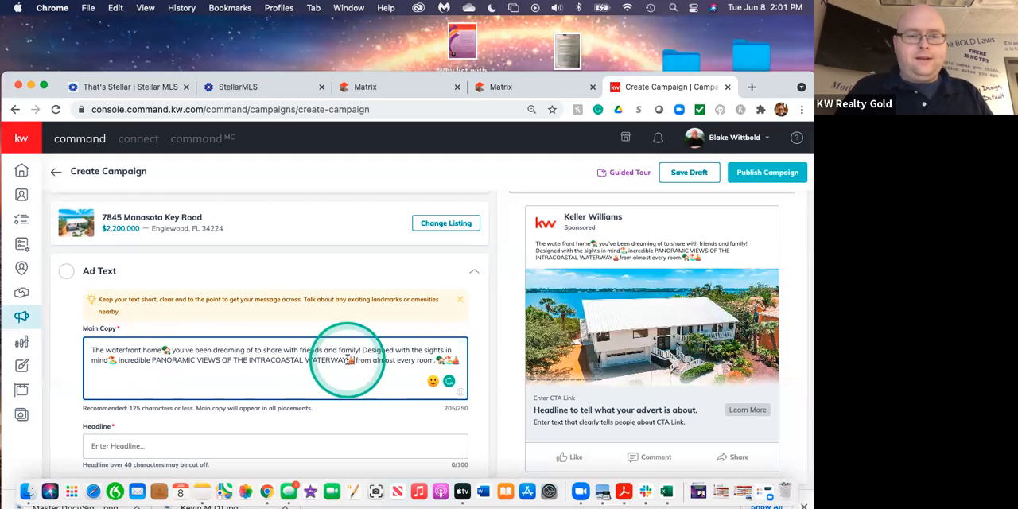
Copy the beach umbrella emoji to just after the sailboat following "WATERWAY", and remove the three emojis ending the Main Copy.
drag(453, 360, 445, 361)
key(super+c)
click(353, 359)
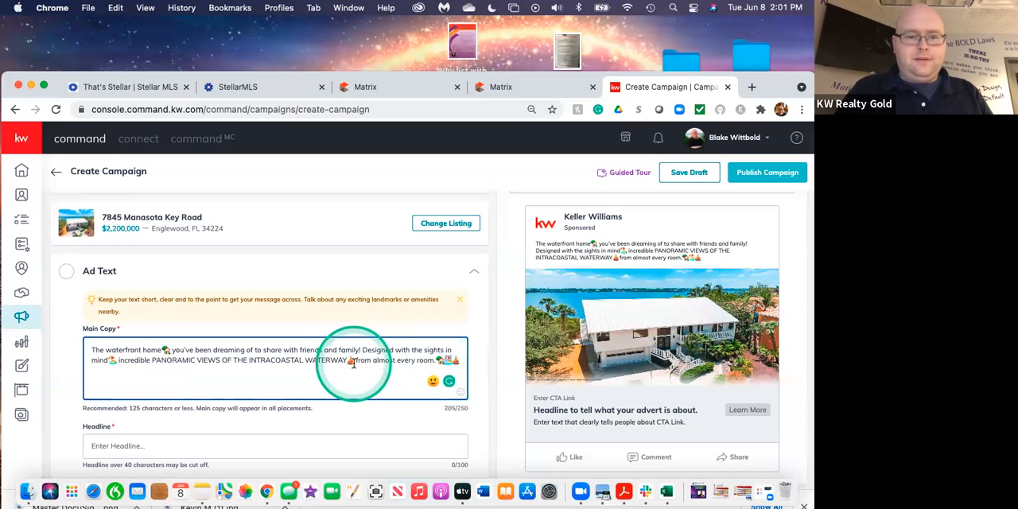
key(super+v)
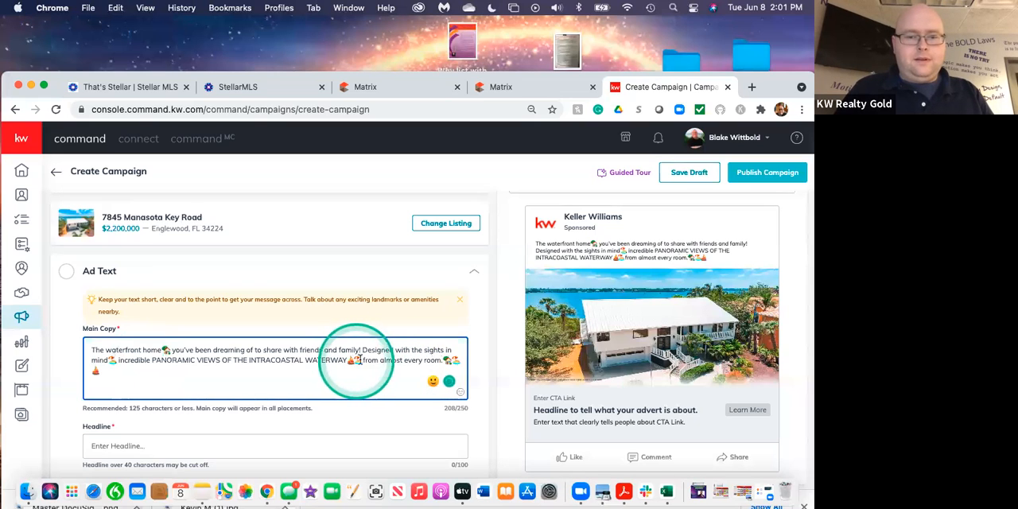
drag(443, 360, 459, 360)
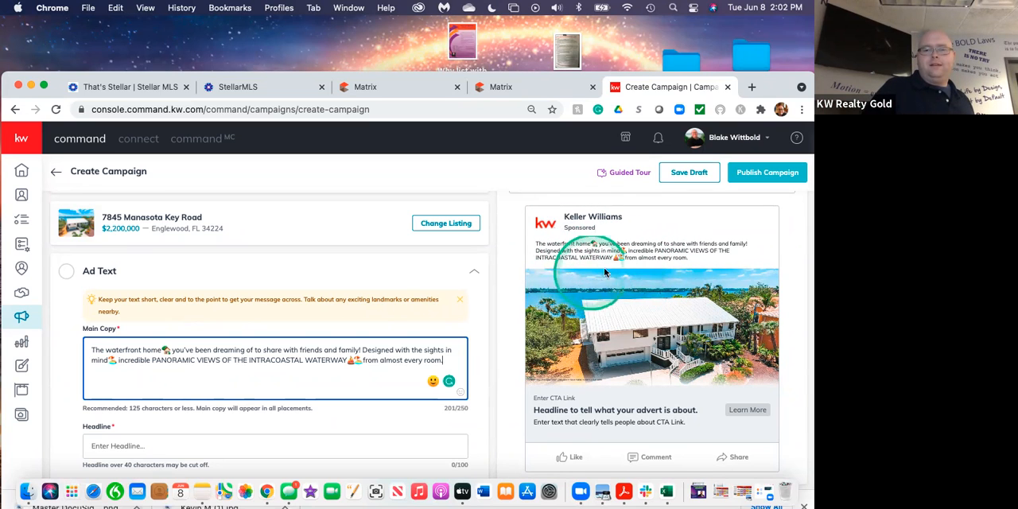
Compare how the Main Copy appears in the Facebook mobile and web feed previews, finishing on the mobile preview.
scroll(665, 247, up, 3)
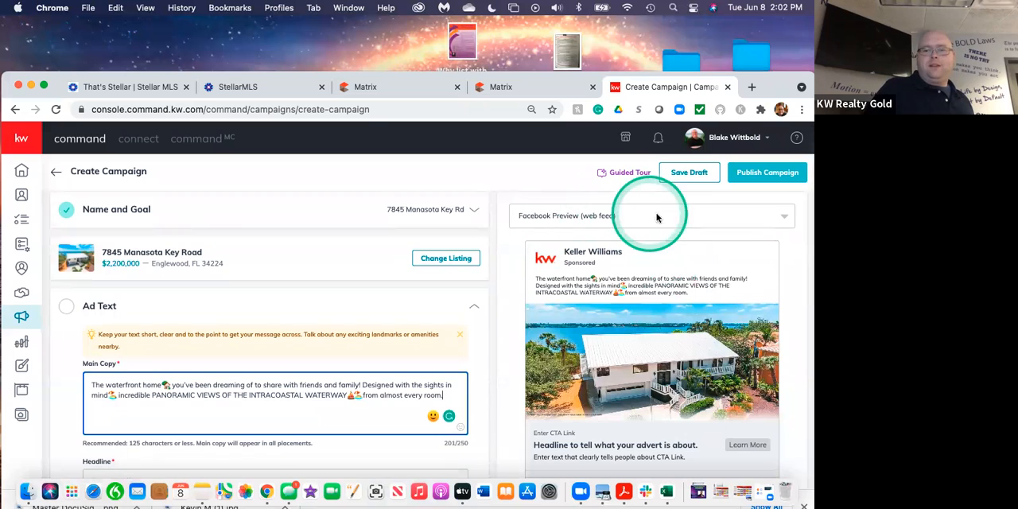
click(784, 222)
click(568, 266)
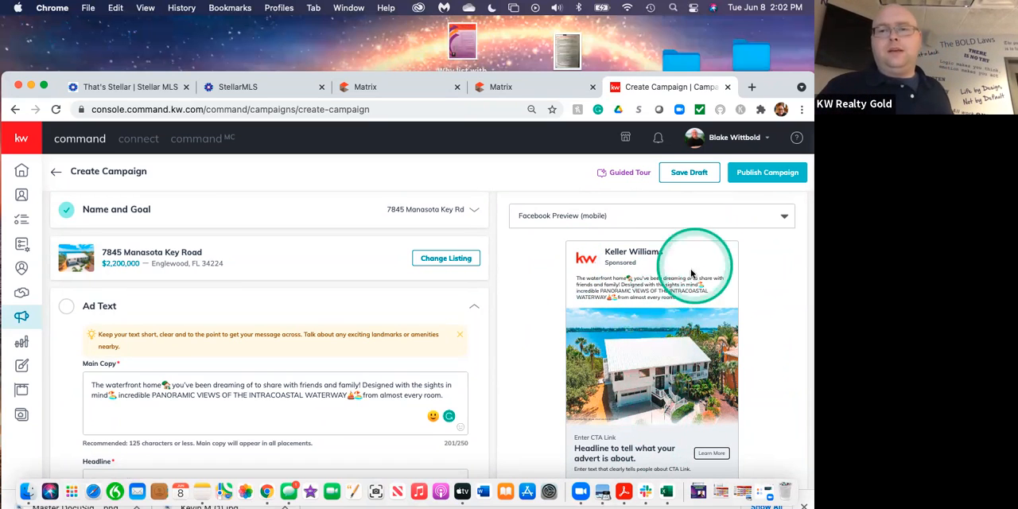
click(754, 220)
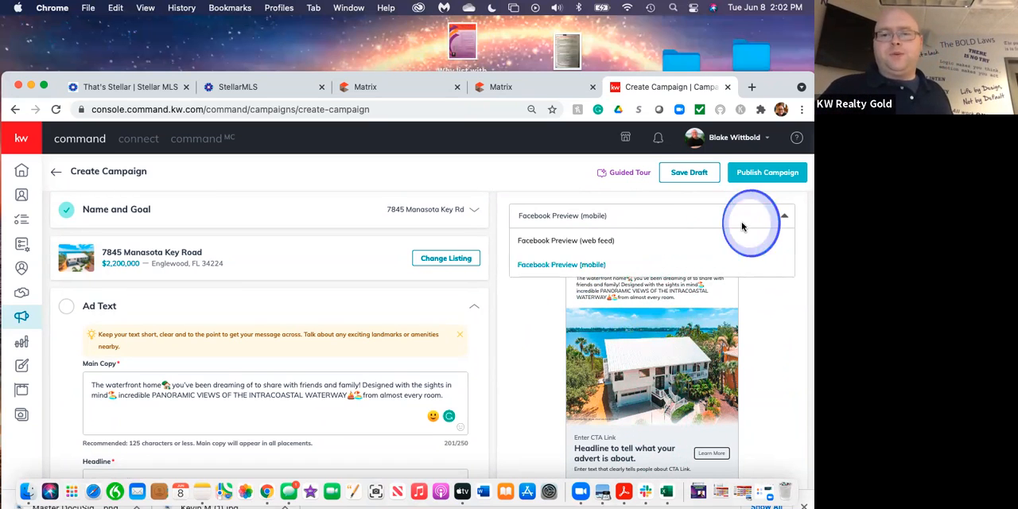
click(607, 240)
click(621, 219)
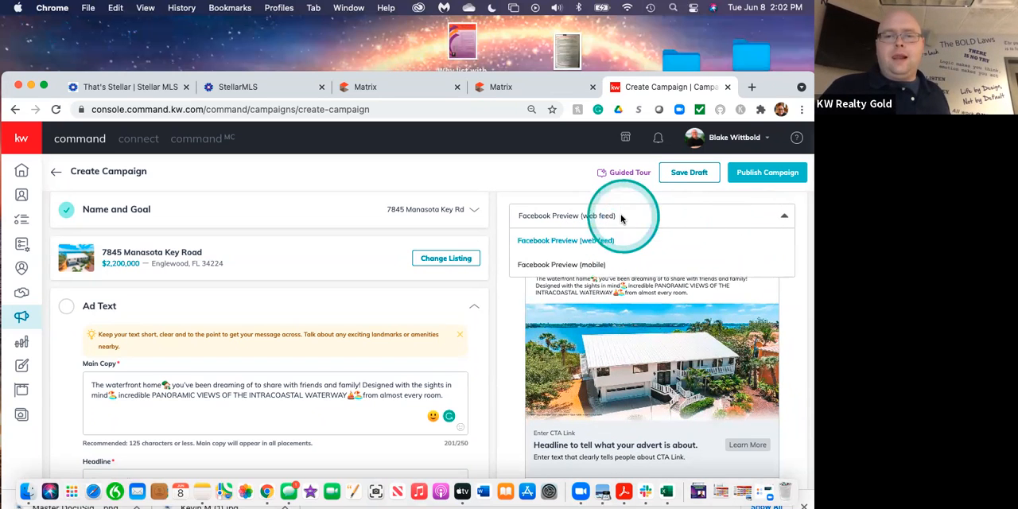
click(592, 264)
scroll(525, 337, down, 3)
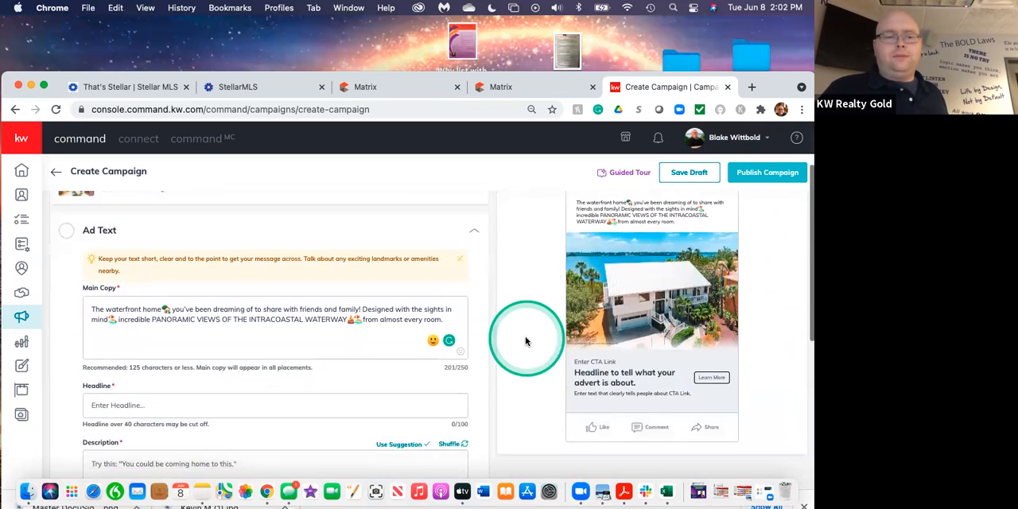
scroll(525, 341, up, 2)
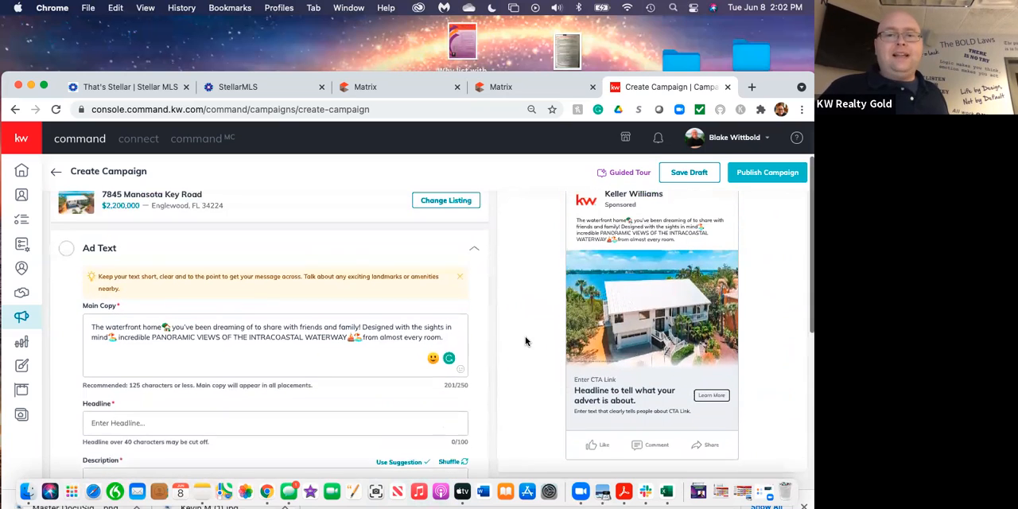
scroll(525, 341, down, 3)
click(590, 308)
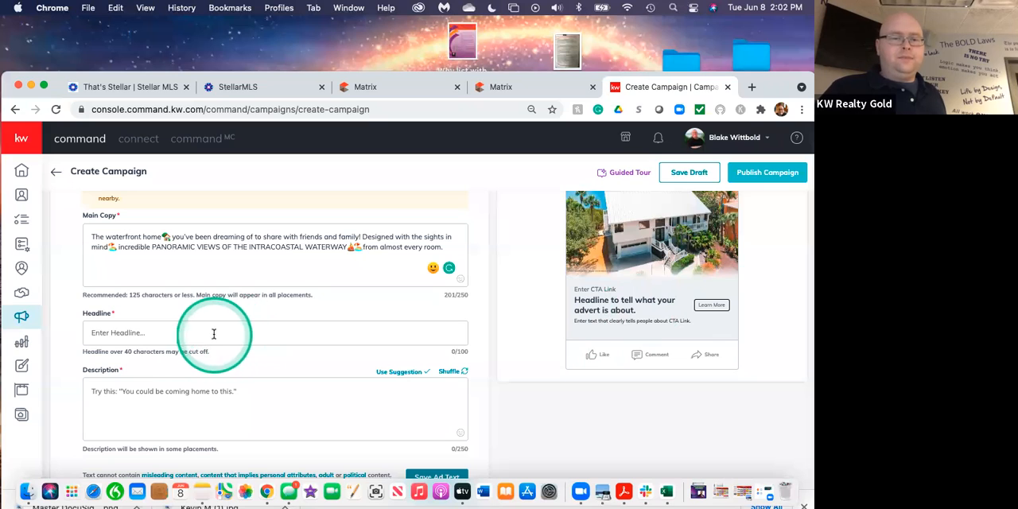
Copy "PANORAMIC VIEWS OF THE INTRACOASTAL WATERWAY" from the Main Copy into the Headline.
click(183, 335)
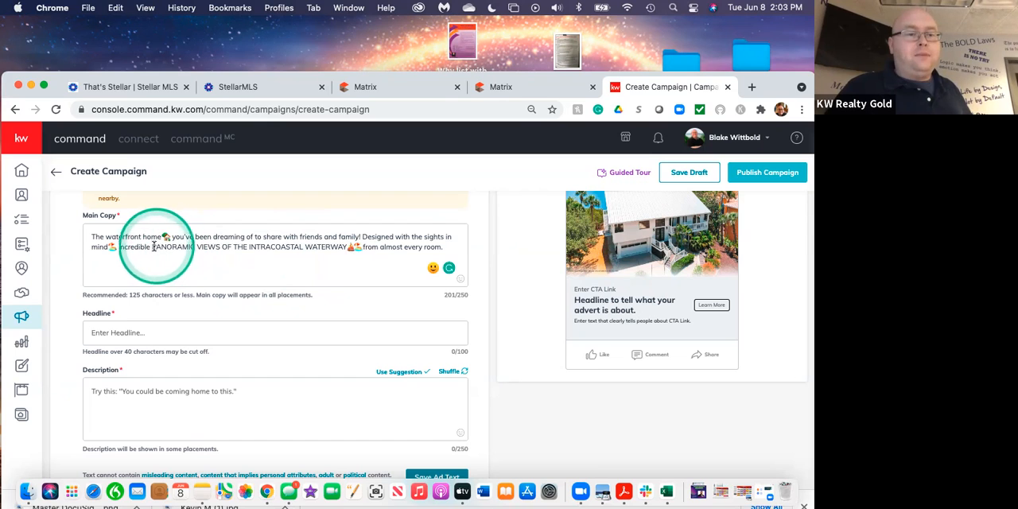
drag(151, 246, 345, 247)
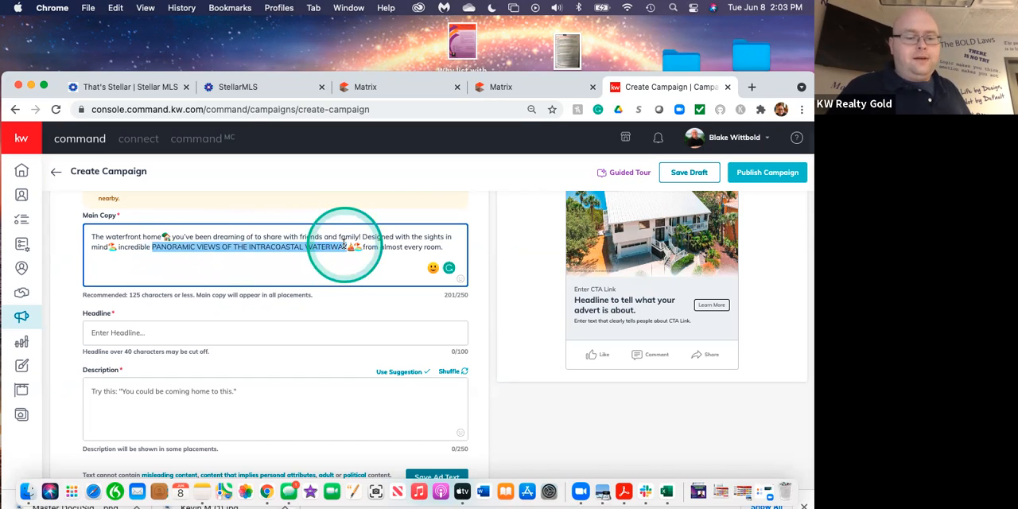
click(125, 334)
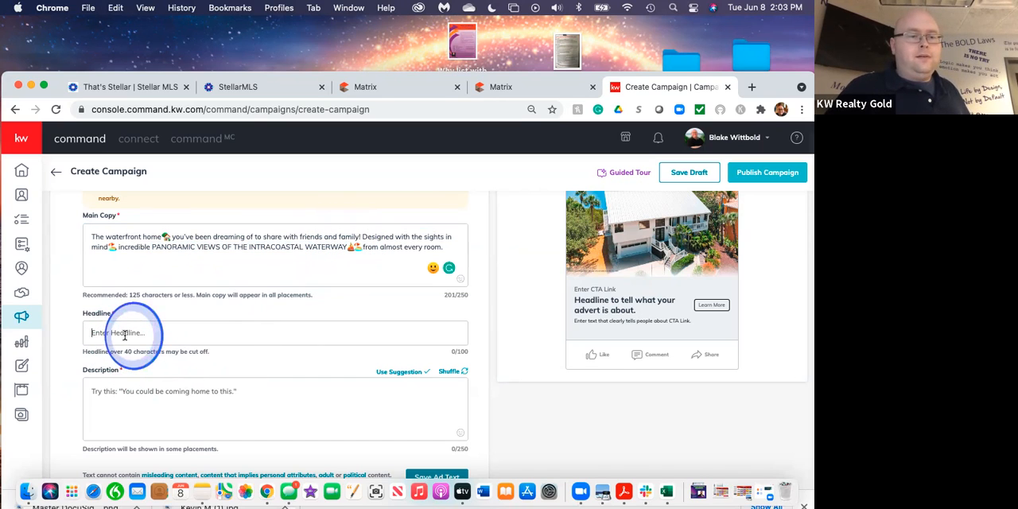
key(super+v)
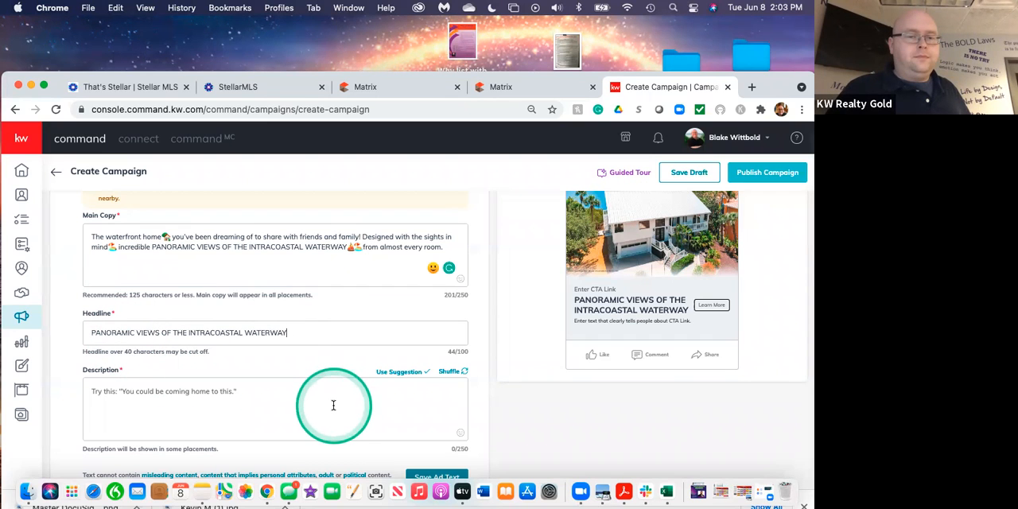
Examine the headline in the mobile preview, switch to the Facebook web feed preview, and check the headline and ad text there.
click(598, 283)
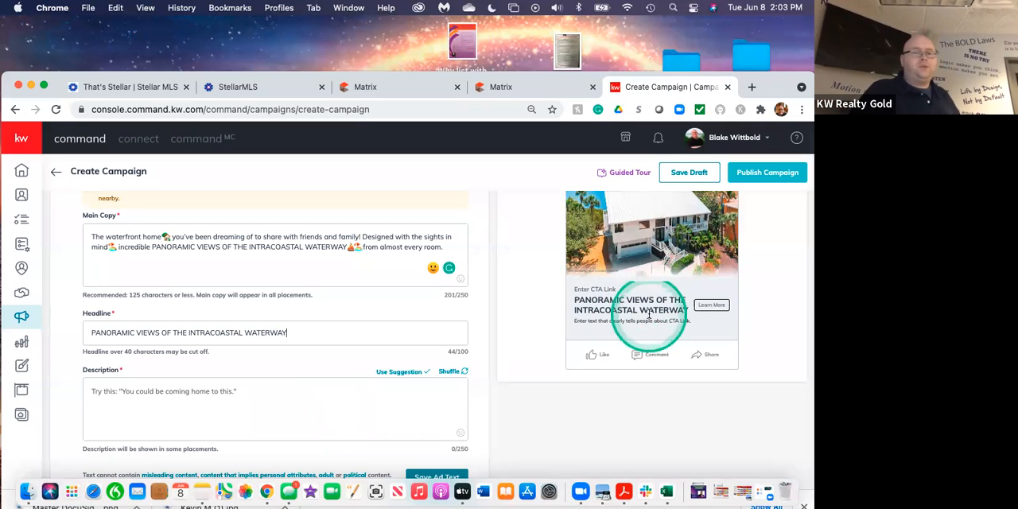
scroll(645, 305, up, 5)
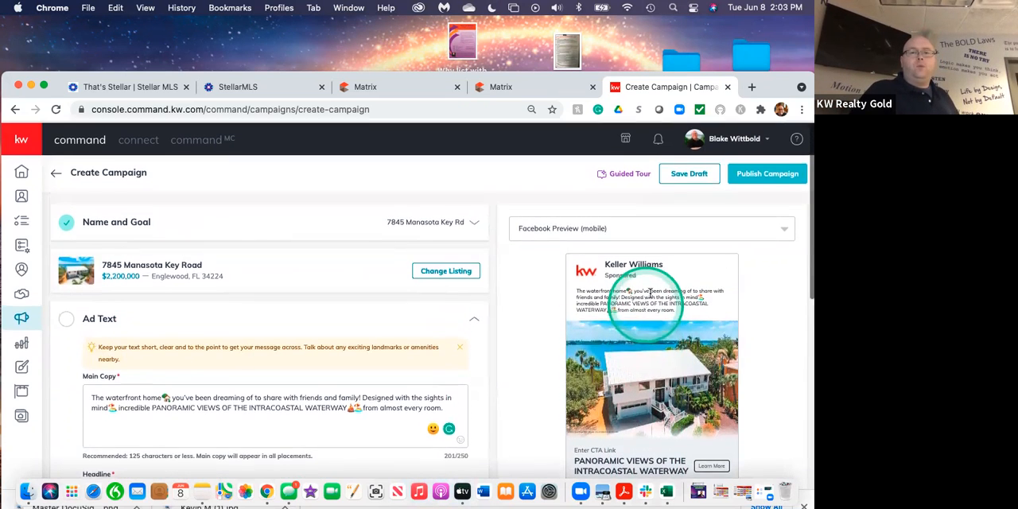
click(682, 231)
click(631, 253)
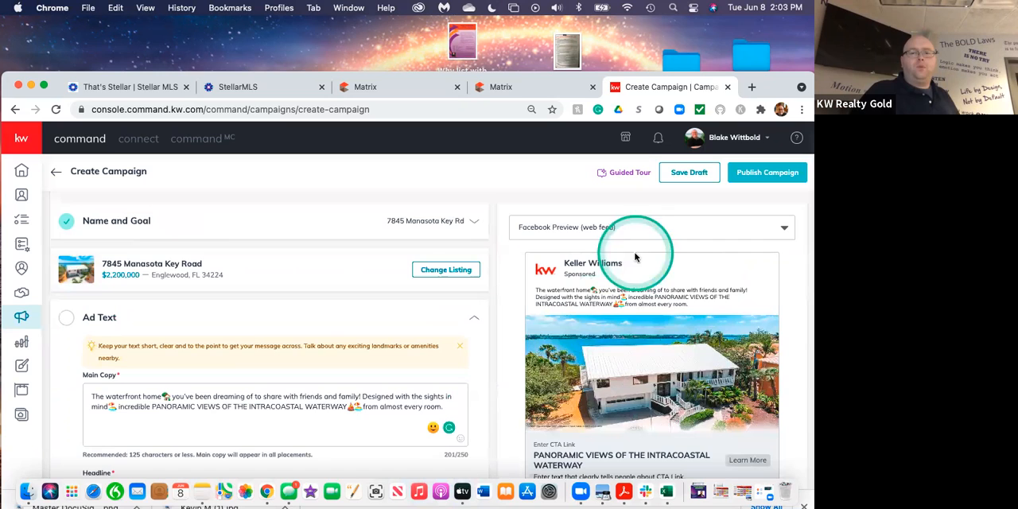
scroll(668, 378, down, 1)
scroll(668, 378, down, 1)
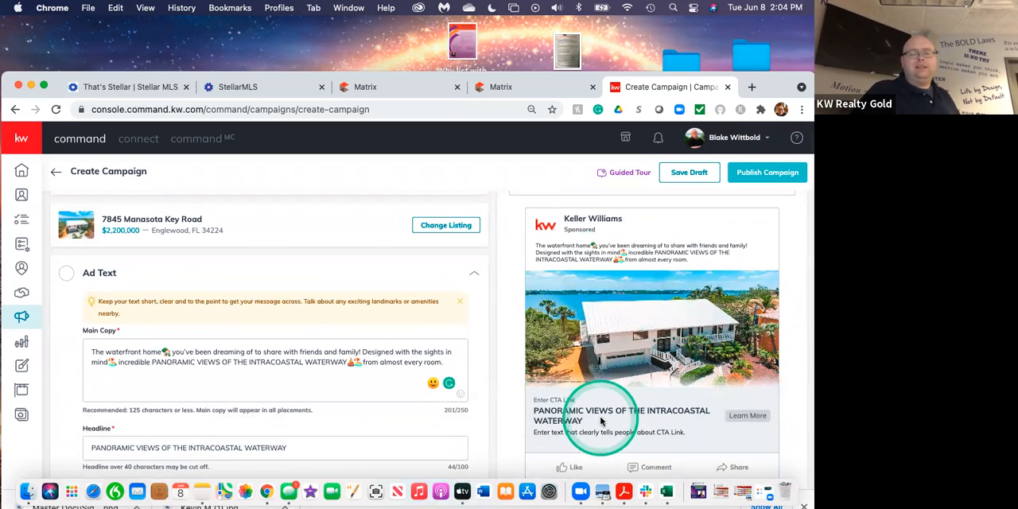
scroll(600, 422, up, 1)
scroll(602, 420, down, 3)
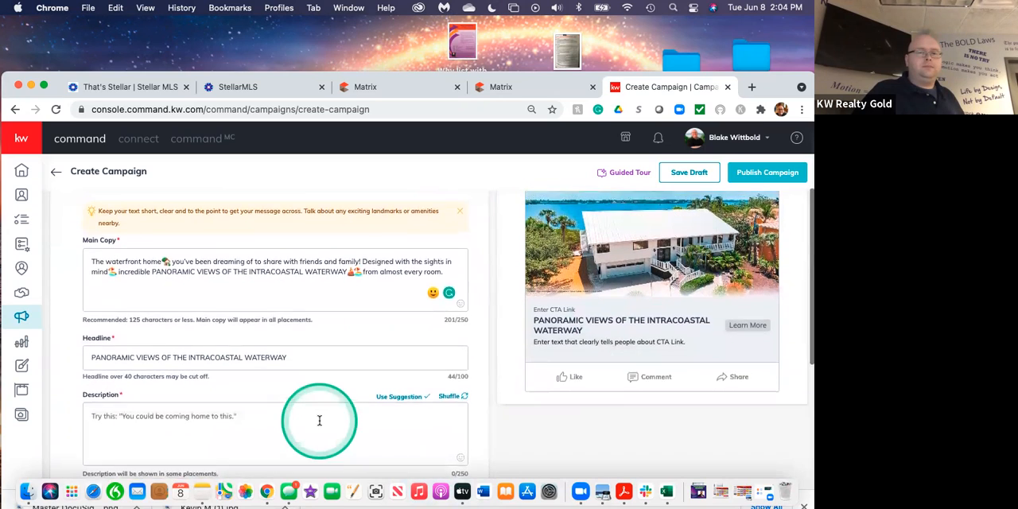
scroll(319, 420, up, 1)
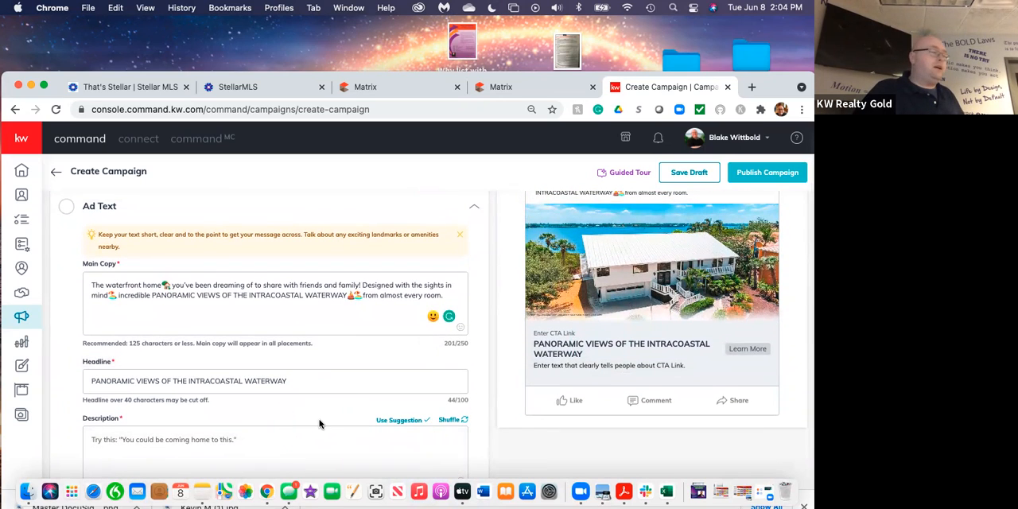
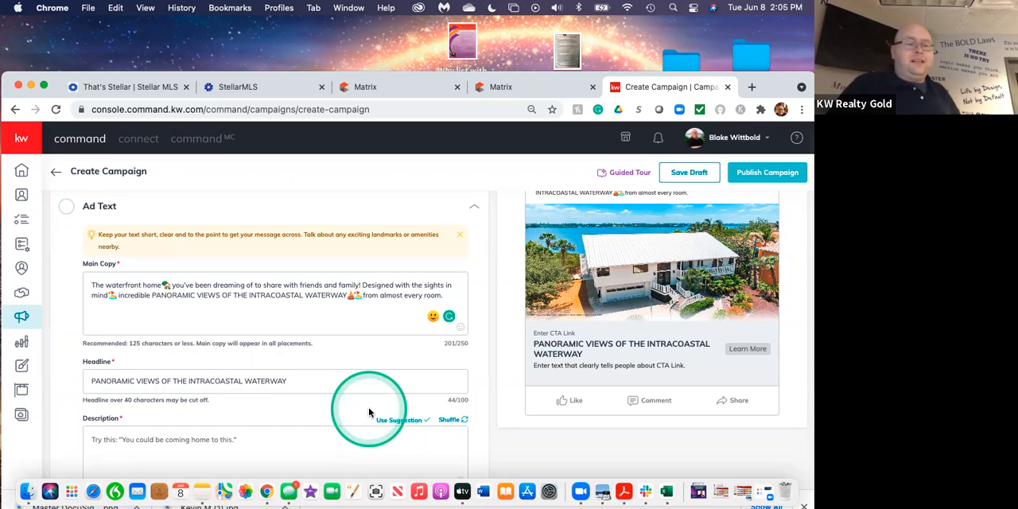
Shuffle through several suggested texts for the ad's Description and see where the description sits in the preview.
scroll(371, 411, down, 2)
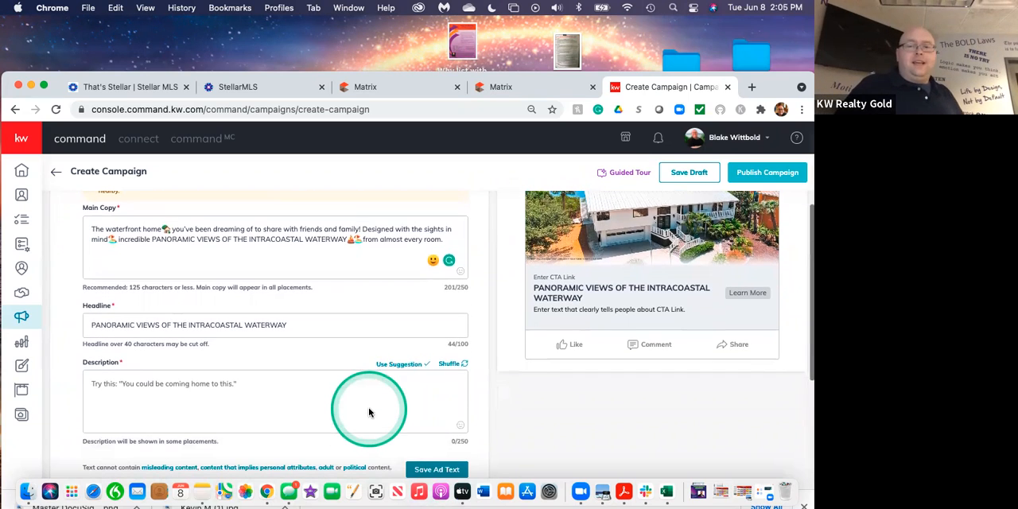
click(451, 365)
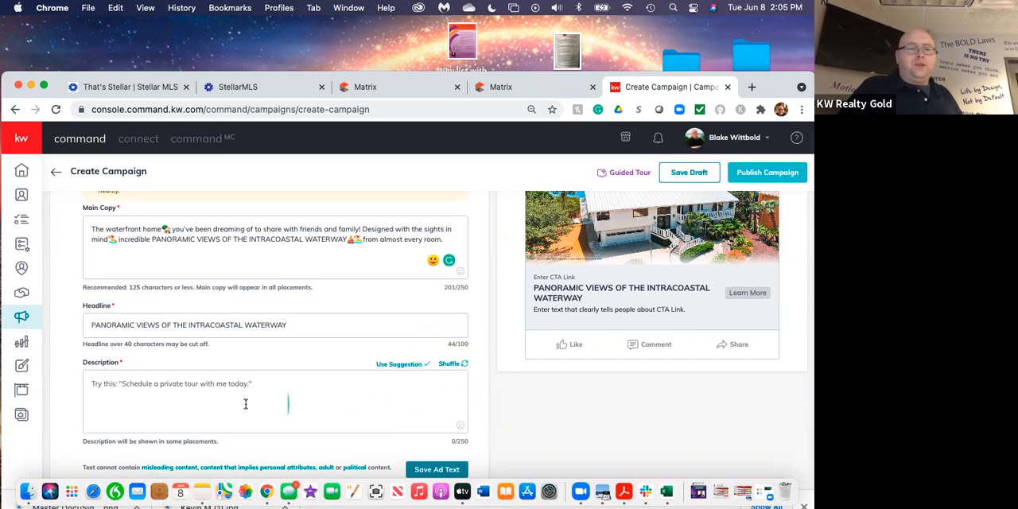
click(452, 368)
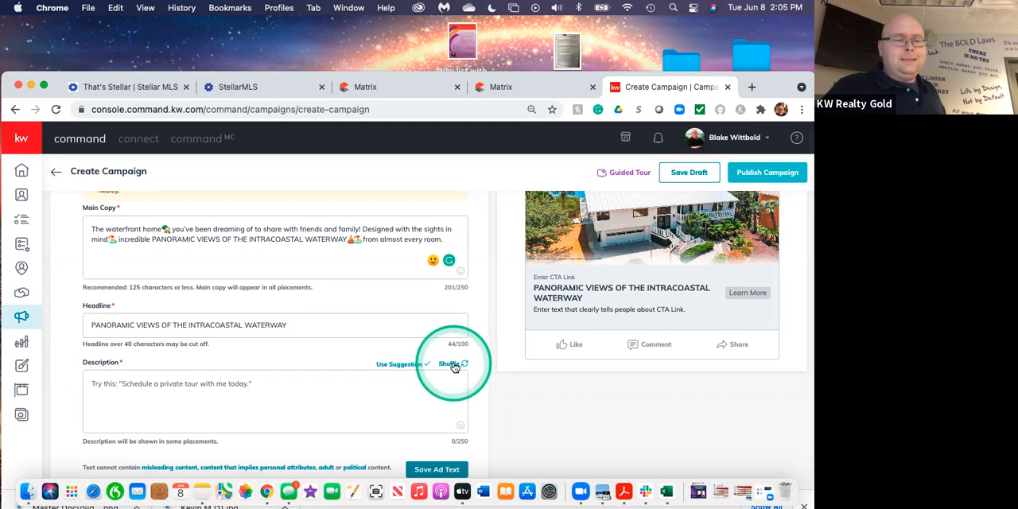
click(454, 367)
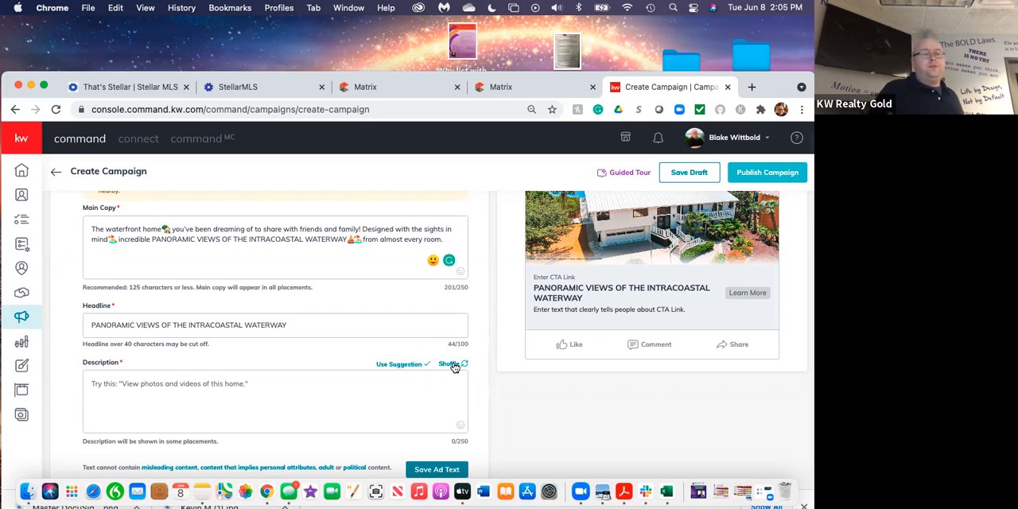
click(556, 310)
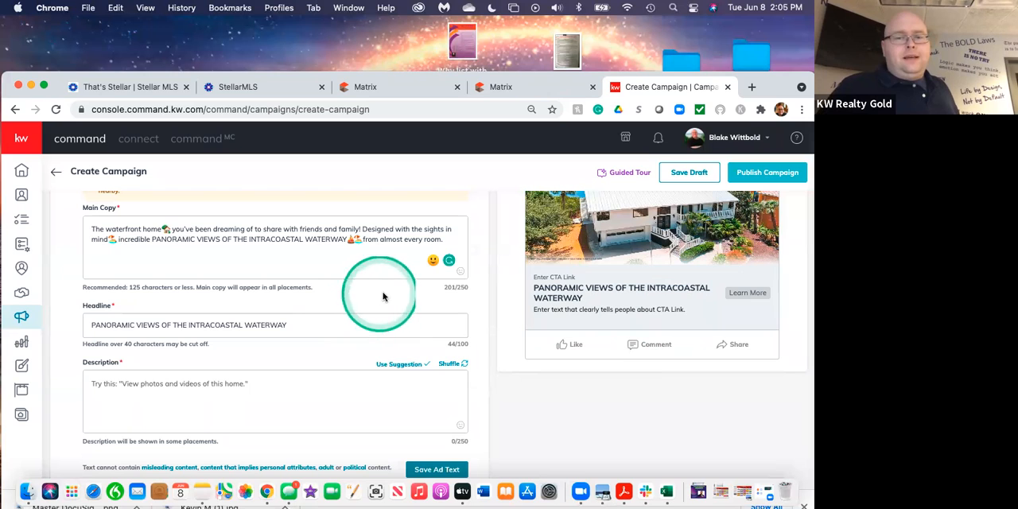
Write "Click the Learn More Button Now!!" as the ad's Description.
click(253, 384)
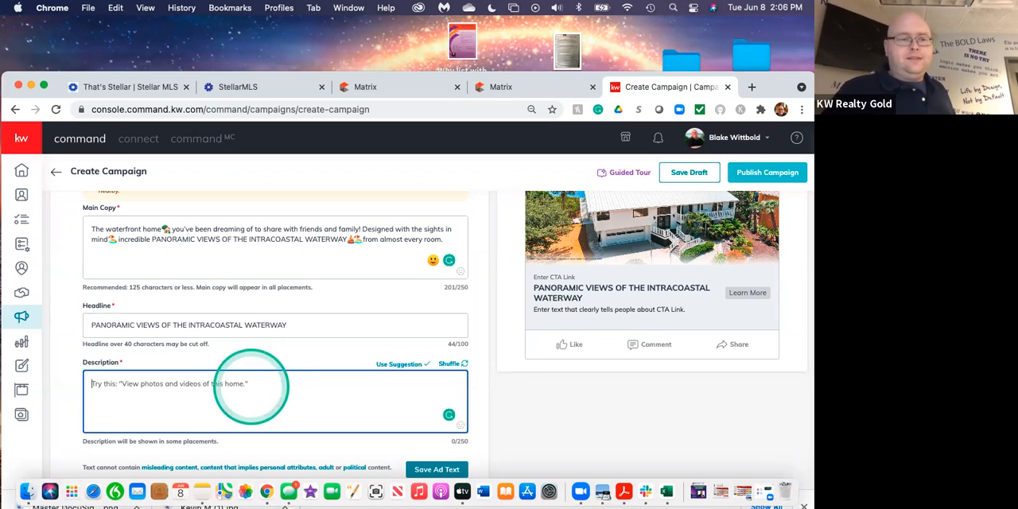
text(CLi)
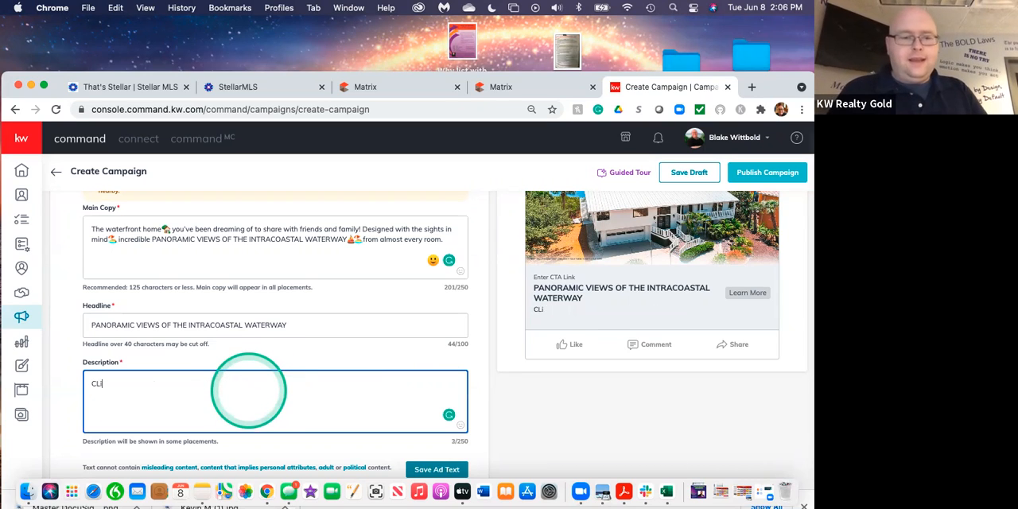
key(BackSpace)
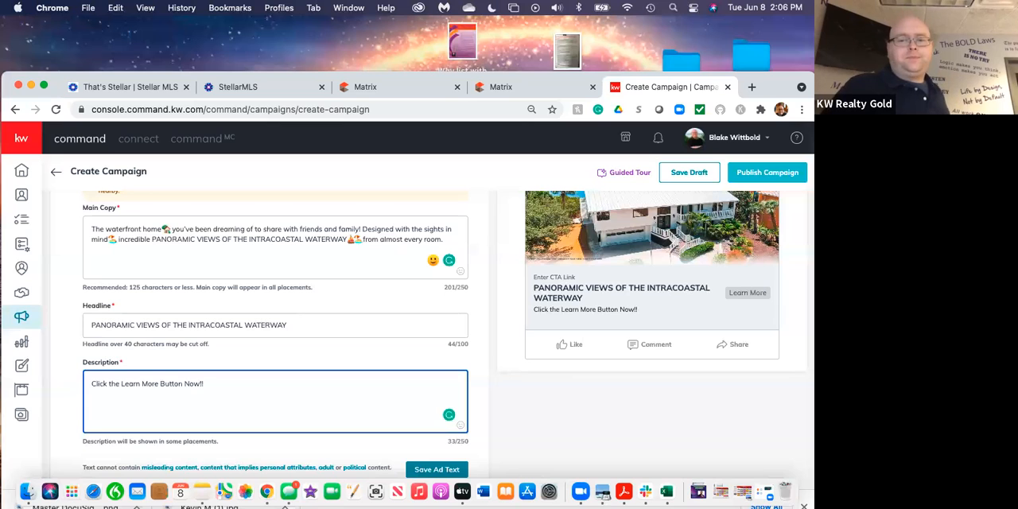
Search the emojis for "arrow" and add the right arrow emoji at the end of the Description.
click(460, 427)
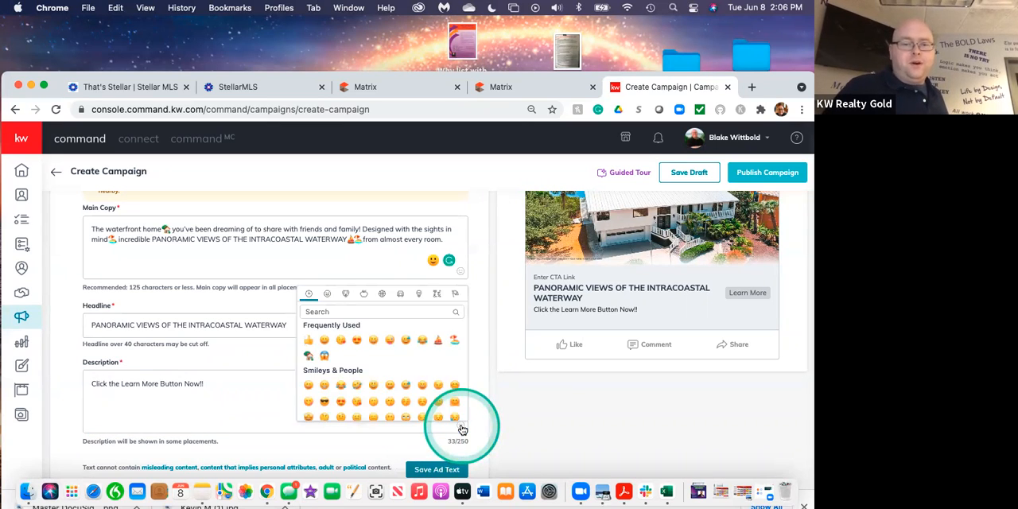
click(329, 311)
text(arrow)
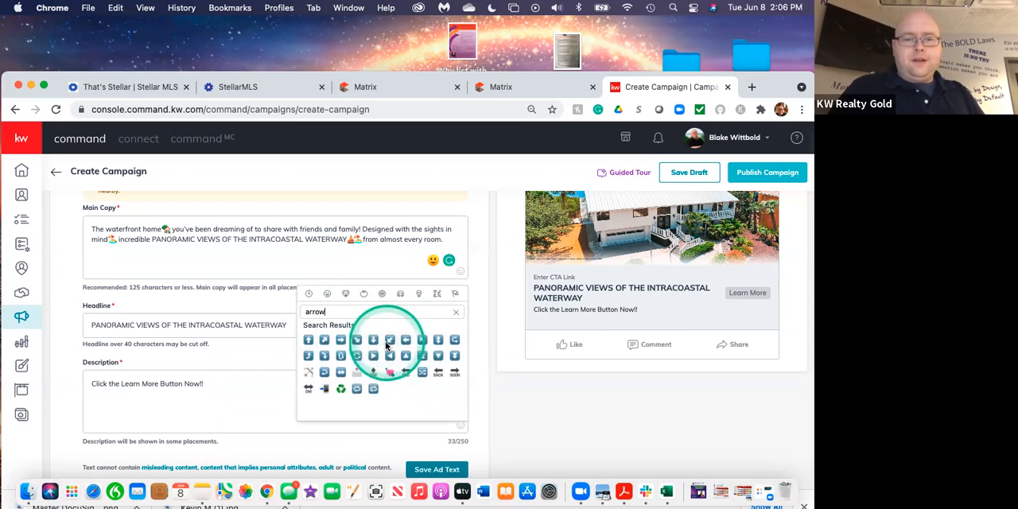
click(342, 341)
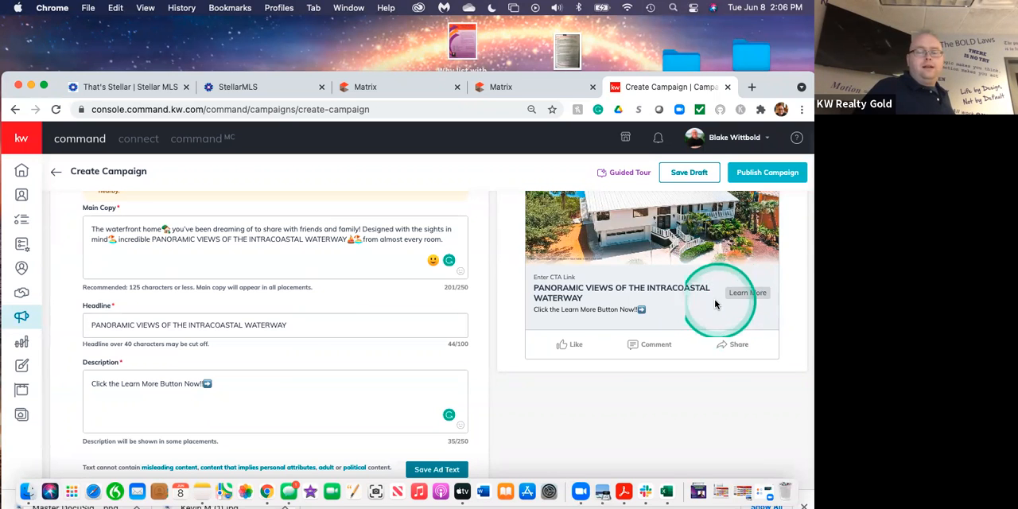
Review the ad text against the Facebook web feed preview and save the ad text.
scroll(717, 299, up, 4)
scroll(720, 318, down, 2)
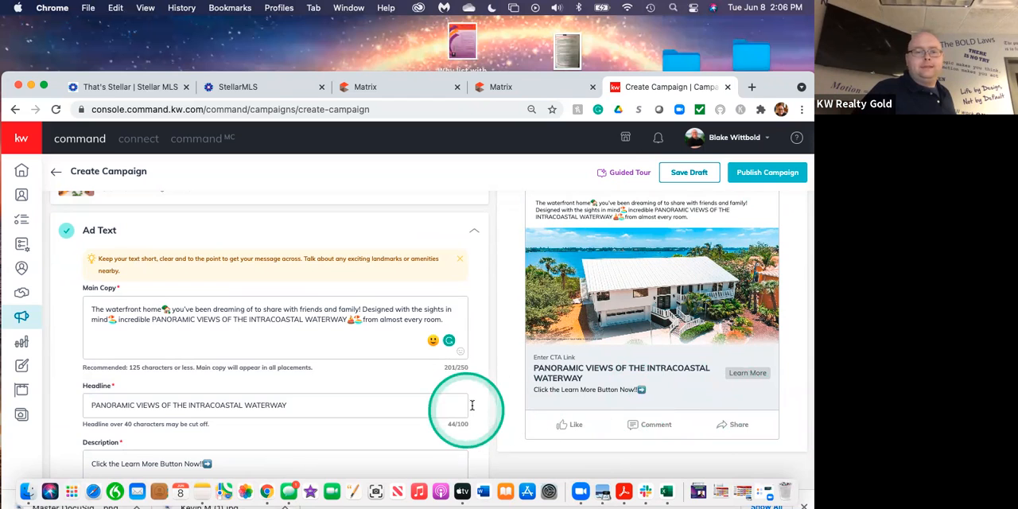
scroll(472, 404, down, 2)
scroll(472, 406, down, 1)
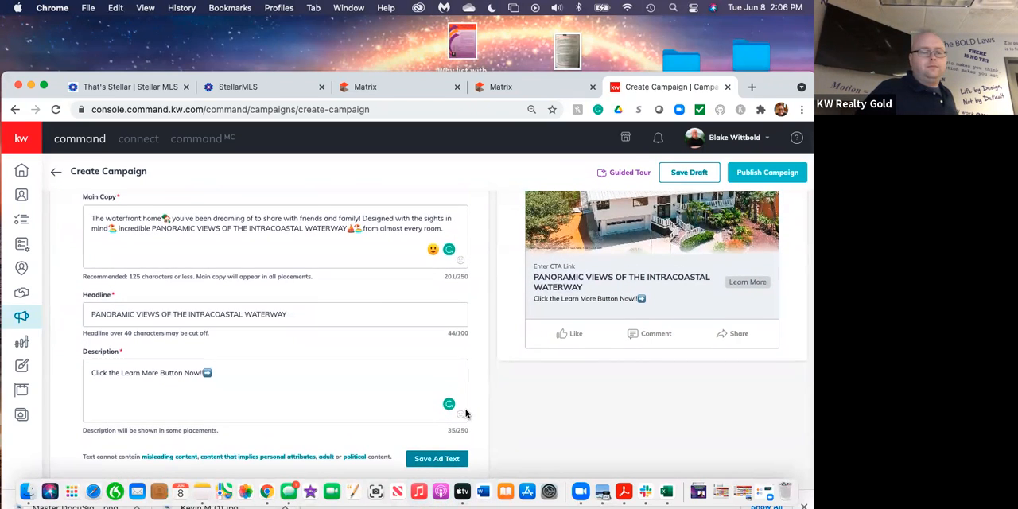
click(246, 377)
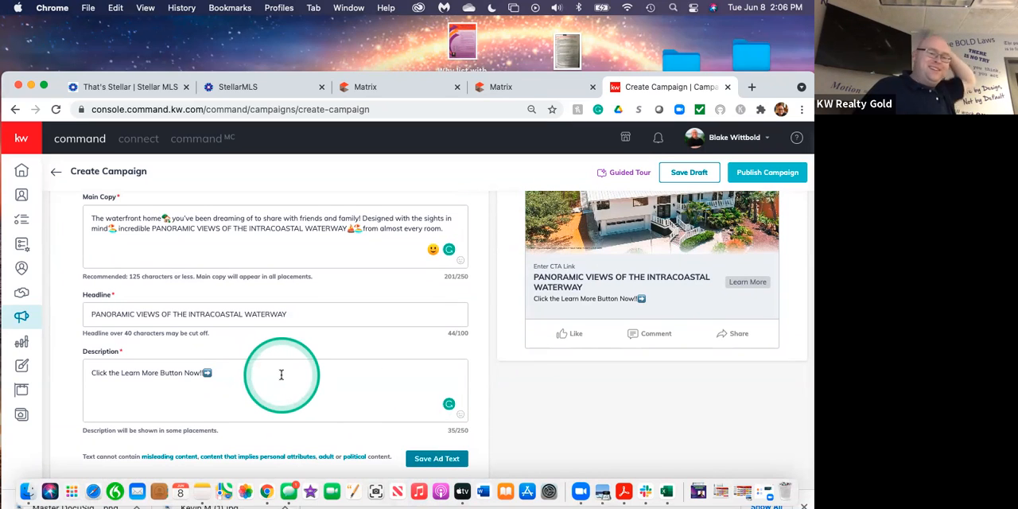
click(288, 387)
scroll(289, 386, down, 2)
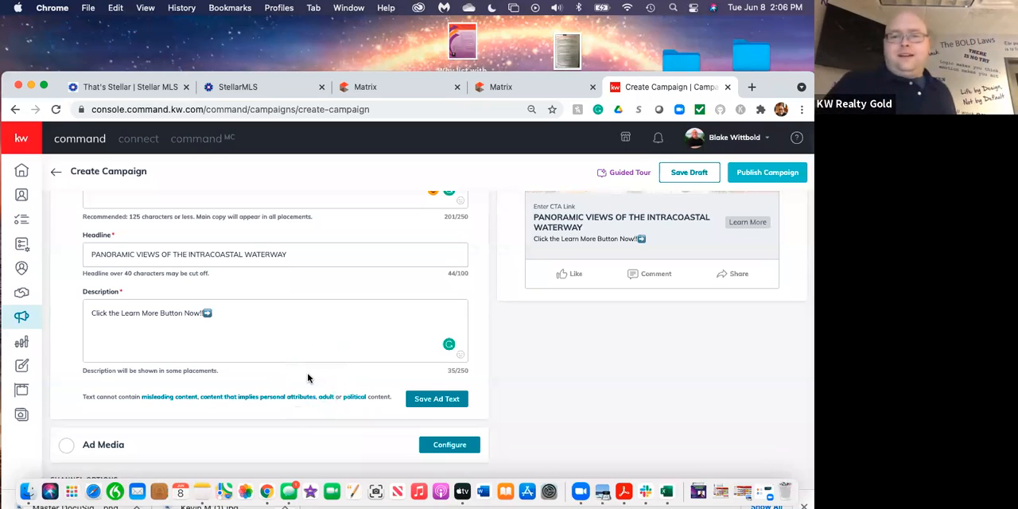
click(436, 400)
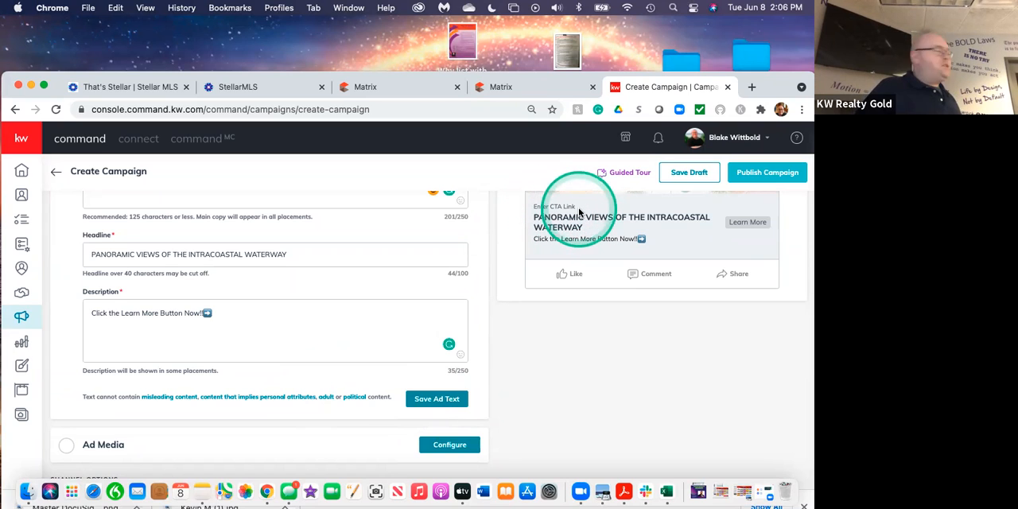
click(432, 402)
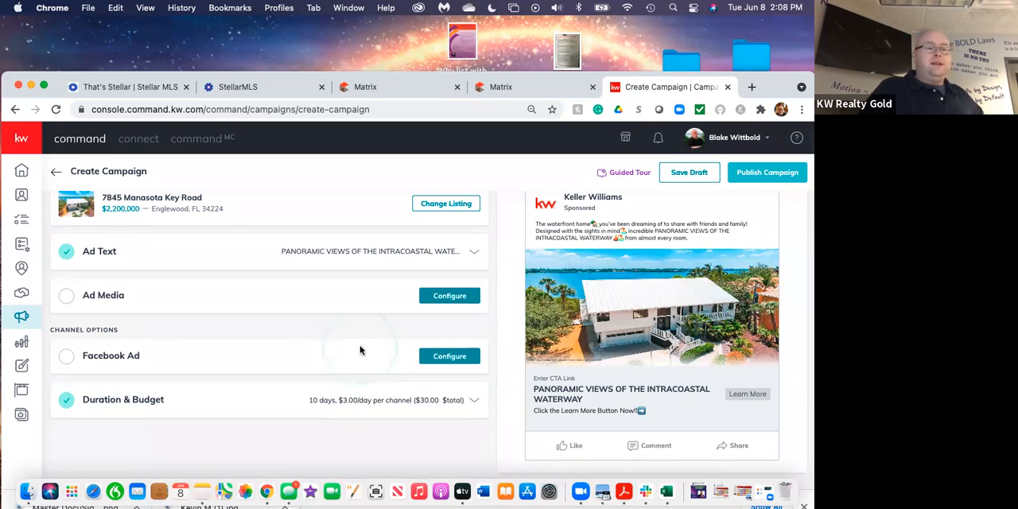
Check the campaign's remaining sections and open the Ad Media configuration.
scroll(325, 334, up, 2)
scroll(326, 333, down, 1)
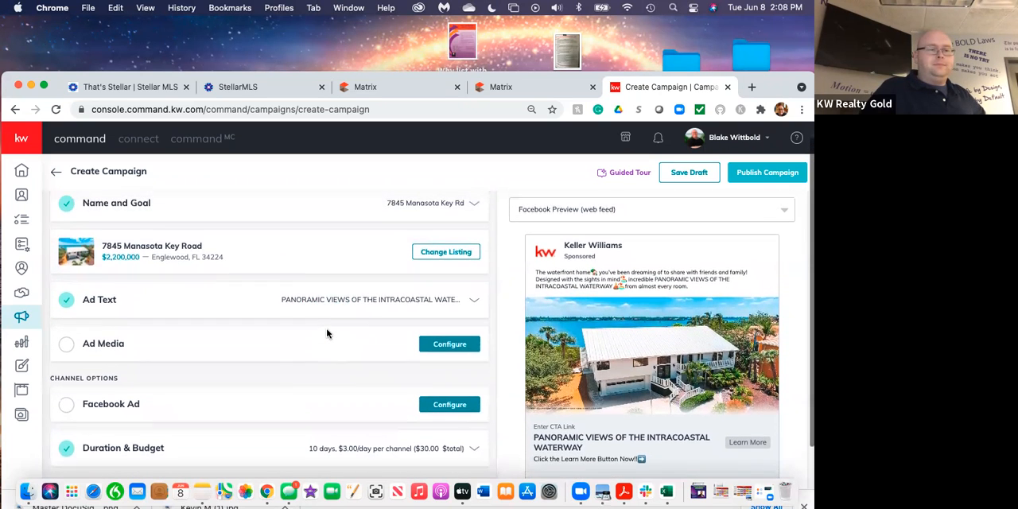
scroll(327, 332, down, 1)
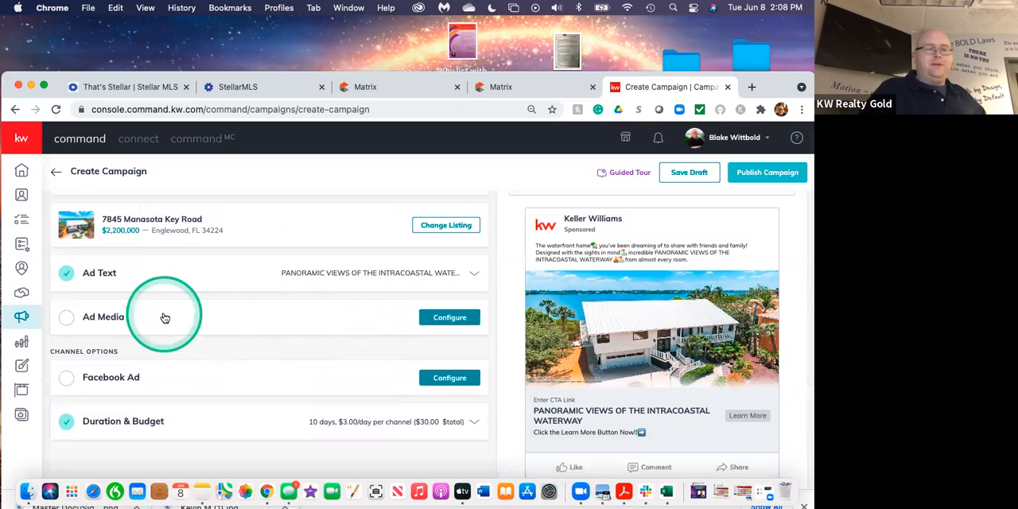
click(442, 317)
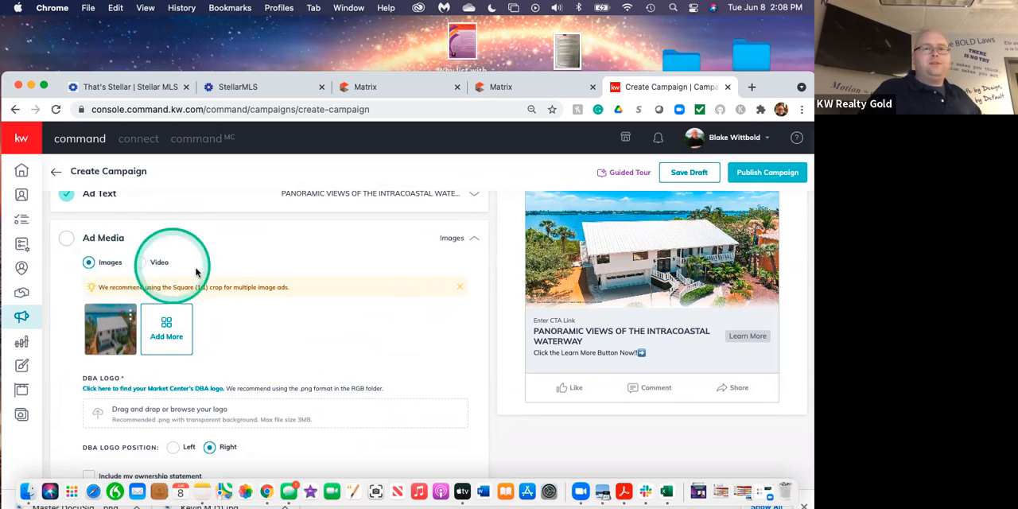
Set the ad media type to Video, view the video upload options without adding one, and return the type to Images.
click(141, 263)
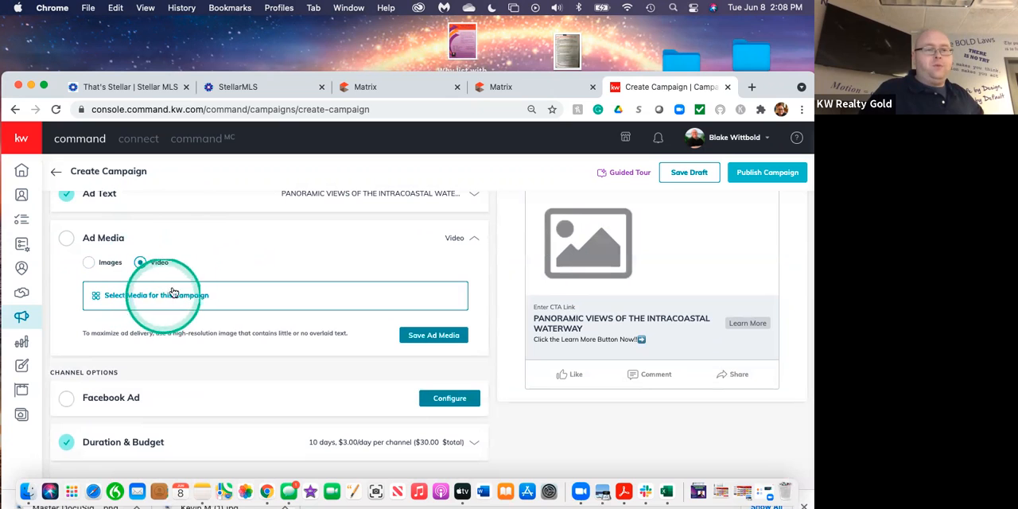
click(180, 296)
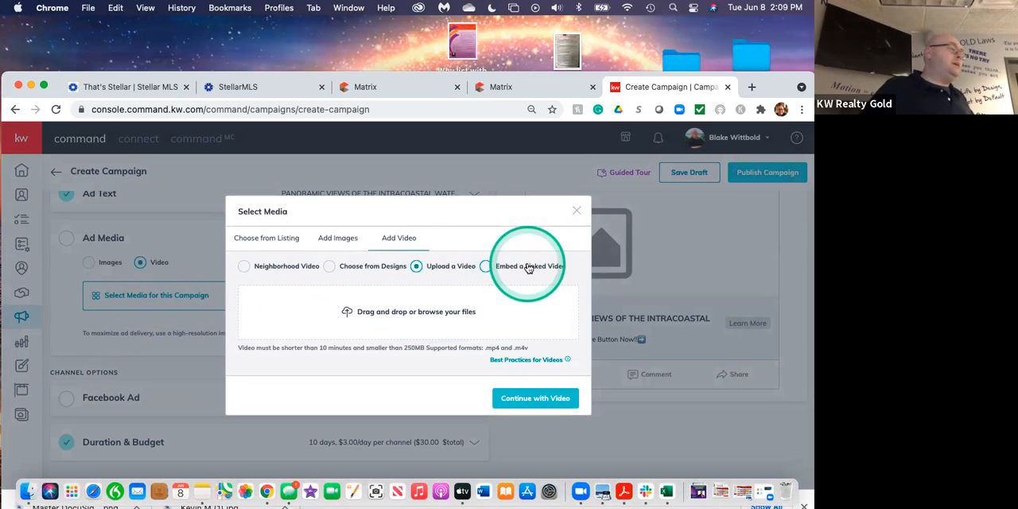
click(577, 212)
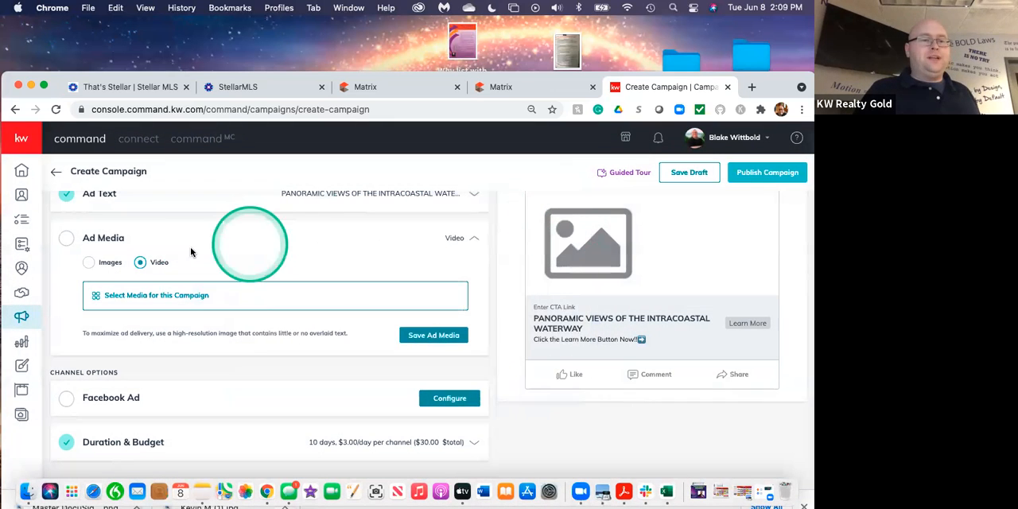
click(89, 265)
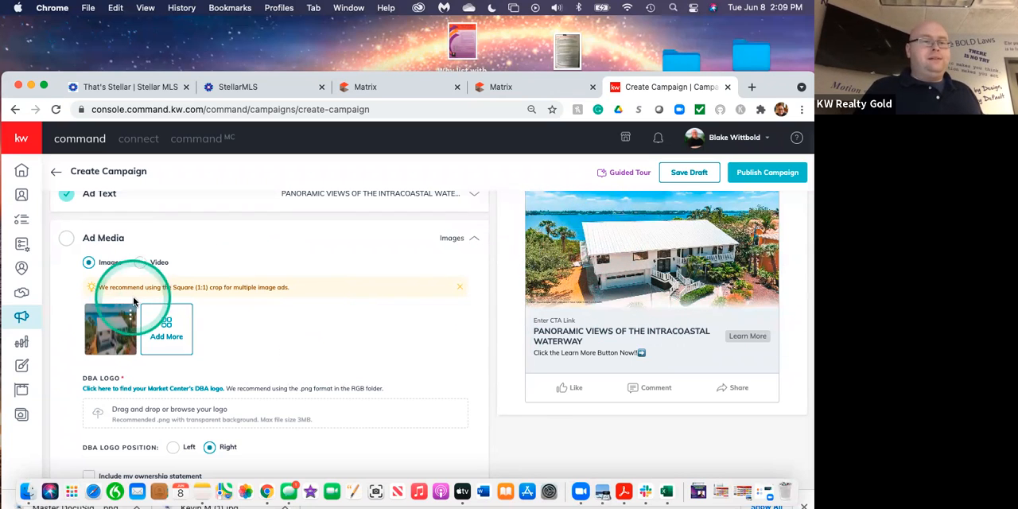
Open the listing's photo selection for adding another ad image and look through the aerial, exterior, interior and dock photos.
click(177, 334)
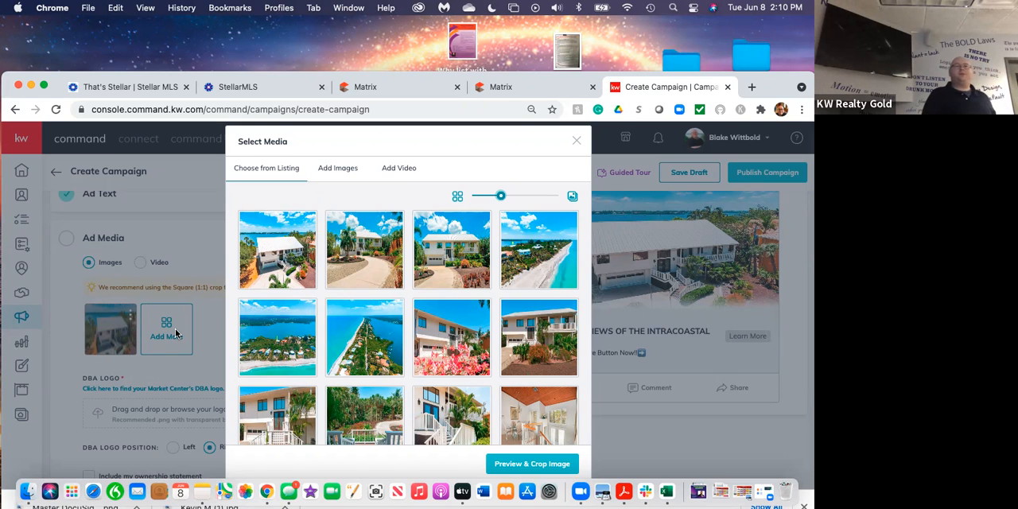
click(537, 272)
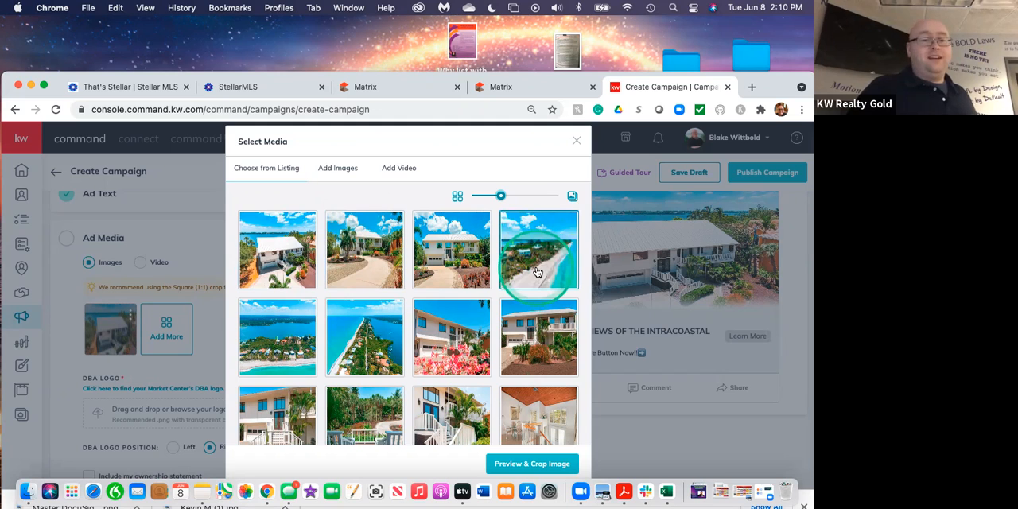
click(456, 366)
scroll(455, 366, down, 5)
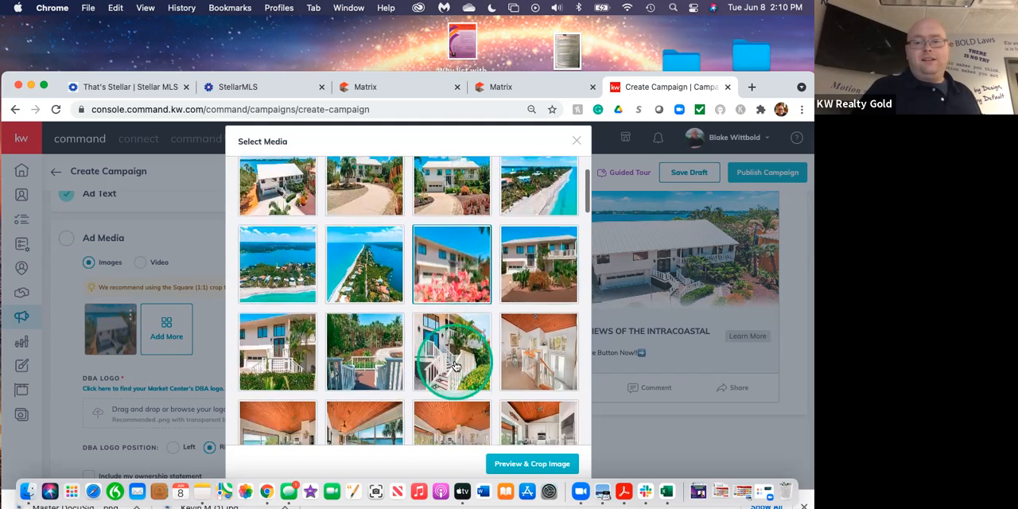
scroll(455, 366, down, 2)
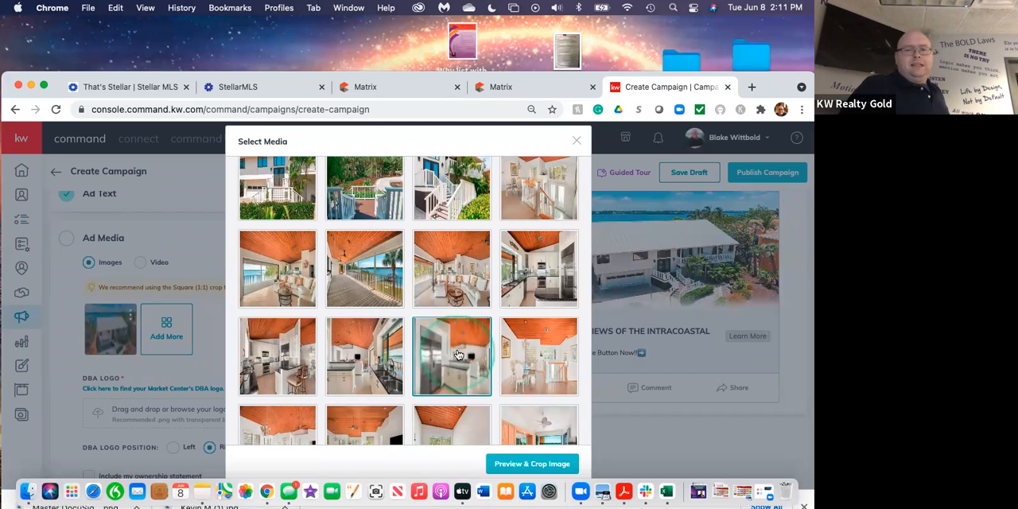
scroll(465, 320, up, 3)
scroll(465, 320, up, 2)
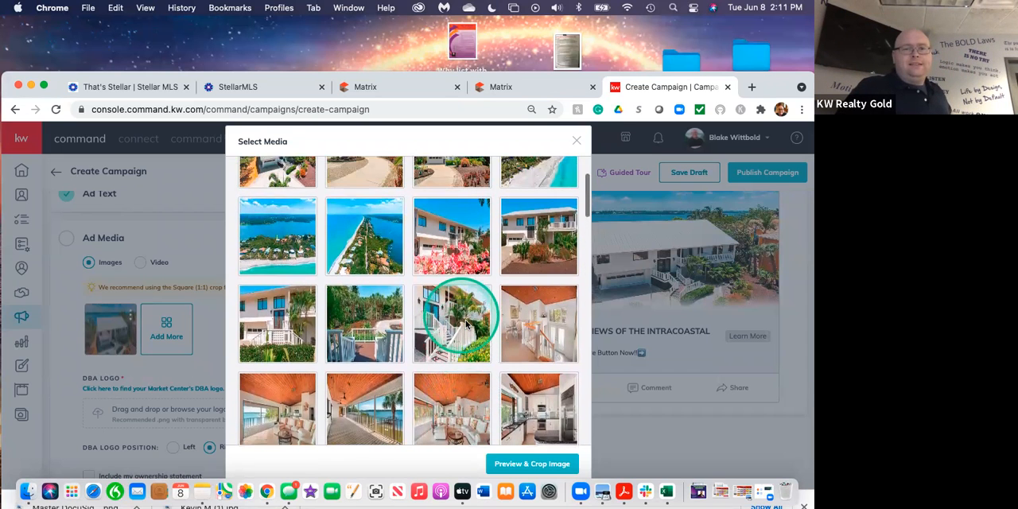
scroll(463, 319, down, 5)
scroll(461, 319, down, 4)
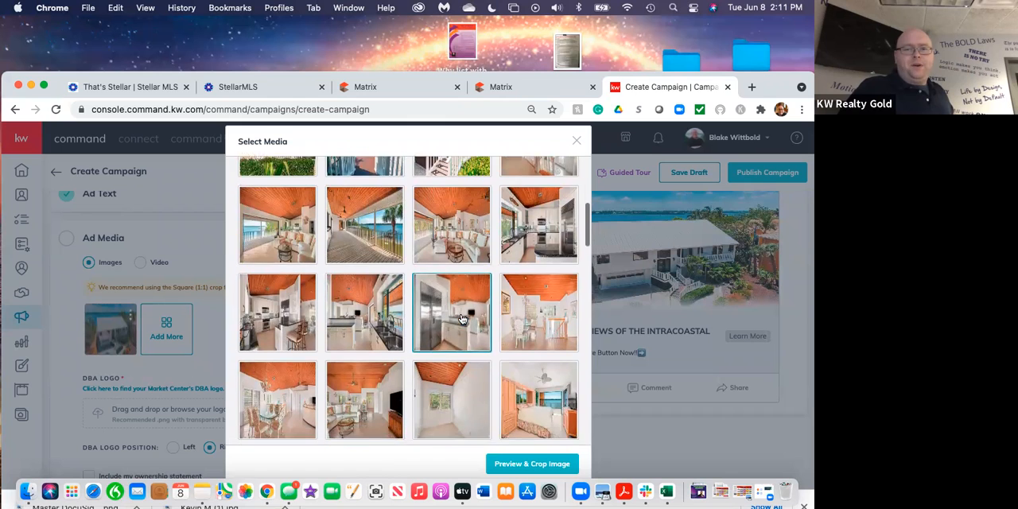
scroll(461, 319, down, 5)
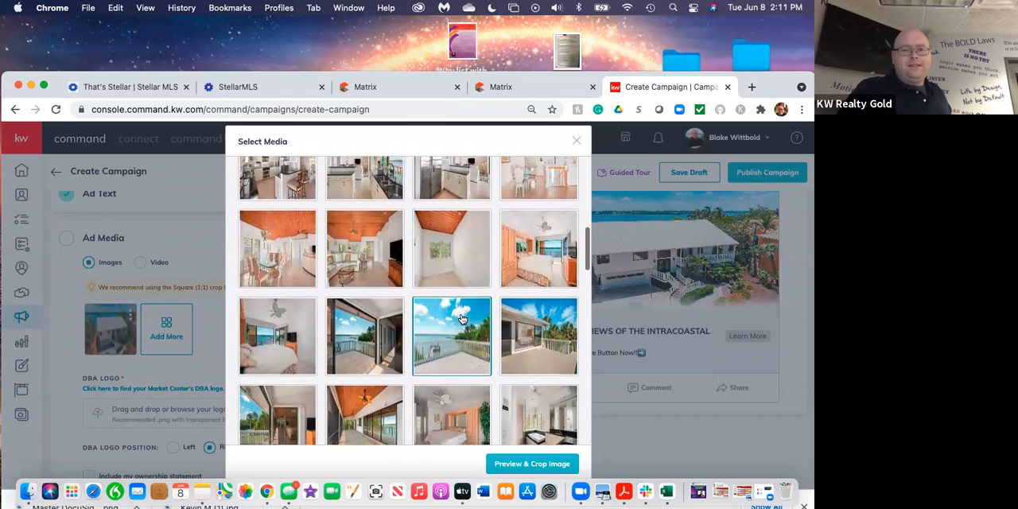
scroll(461, 319, down, 5)
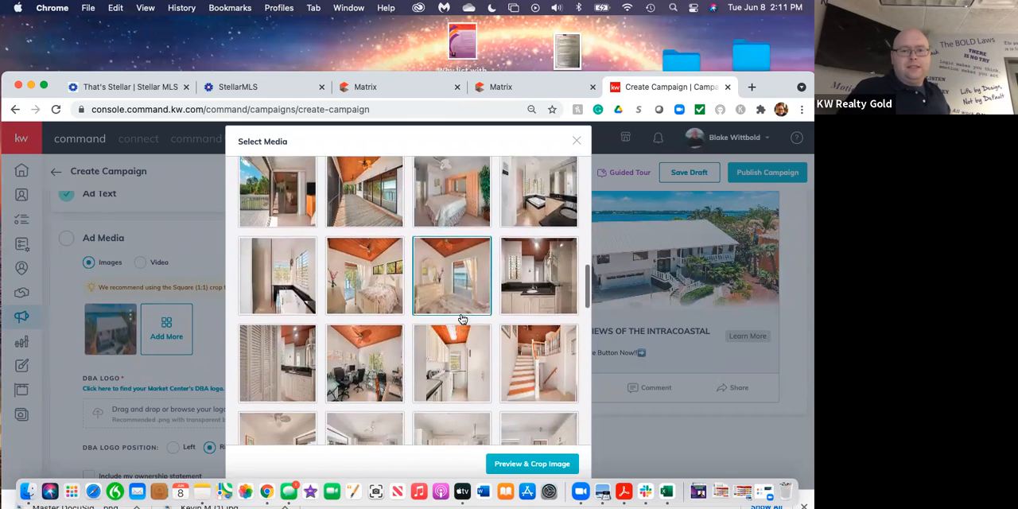
scroll(461, 319, down, 2)
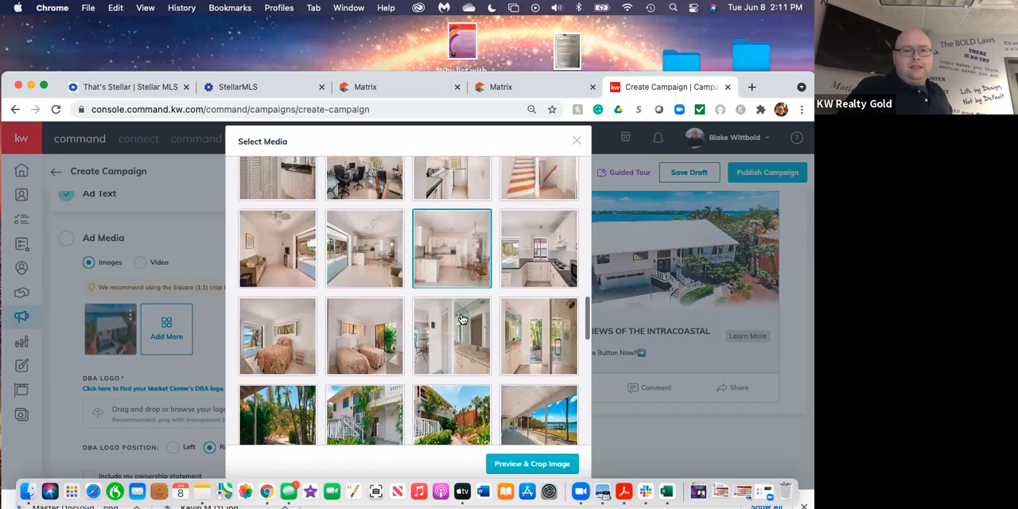
scroll(461, 319, down, 4)
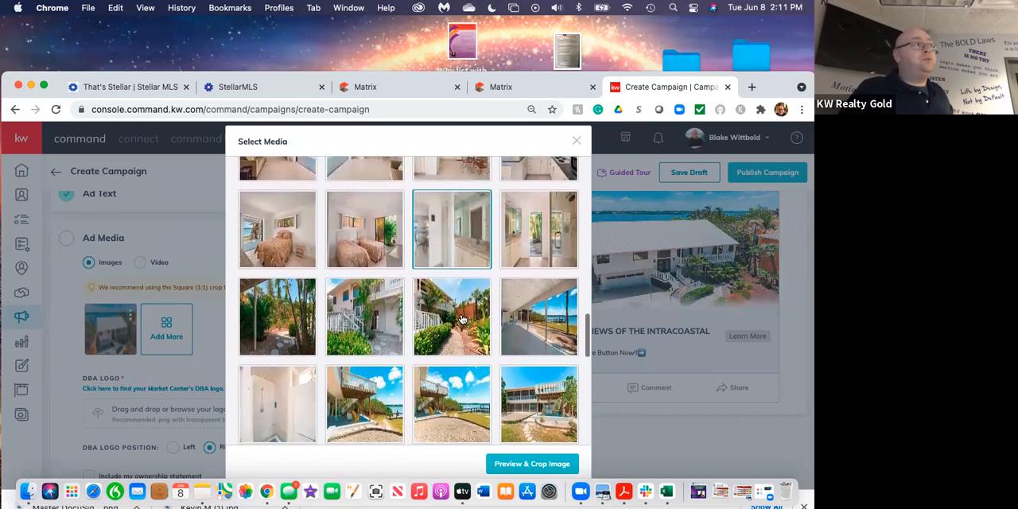
scroll(461, 319, down, 9)
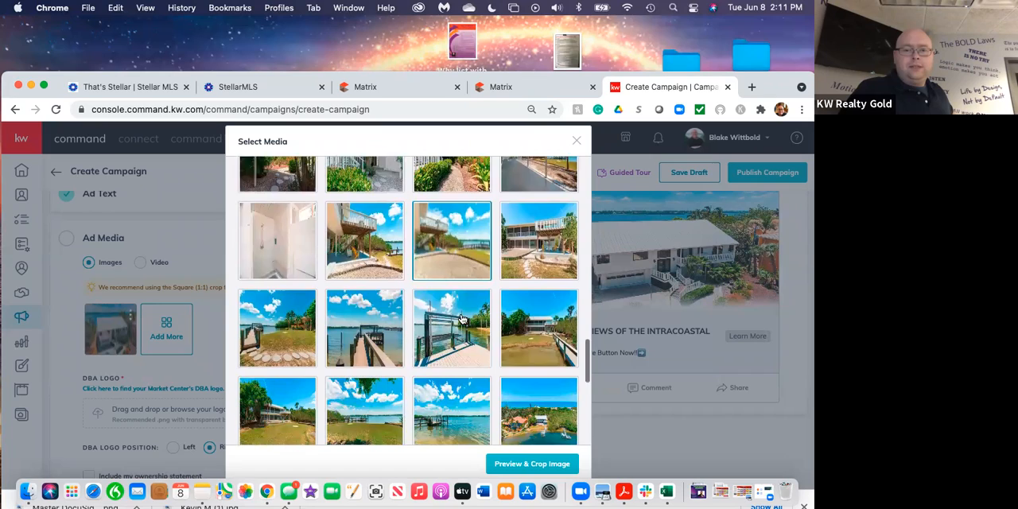
Add the listing photo of the single-bed bedroom with the water view, using a Square (1:1) crop shifted toward the glass door.
scroll(461, 319, up, 3)
scroll(461, 319, up, 4)
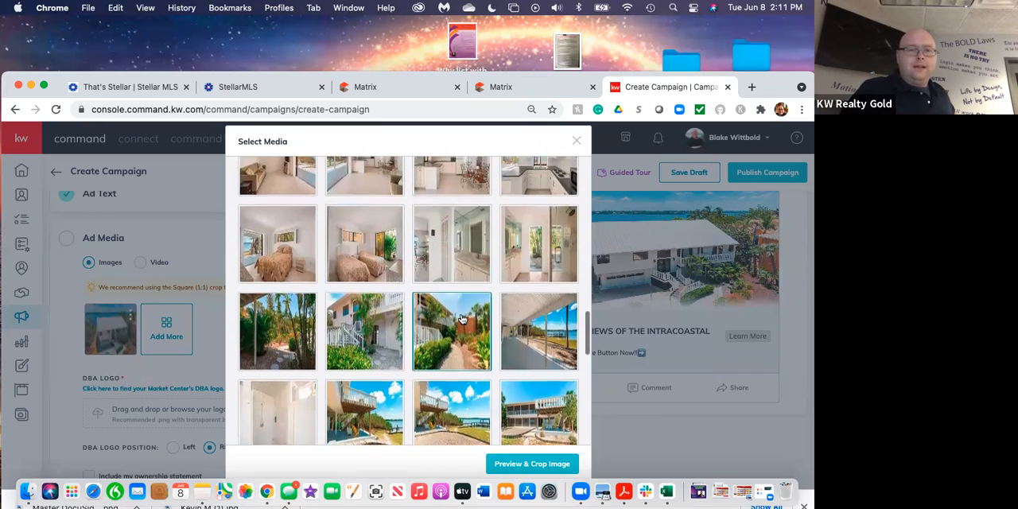
click(284, 337)
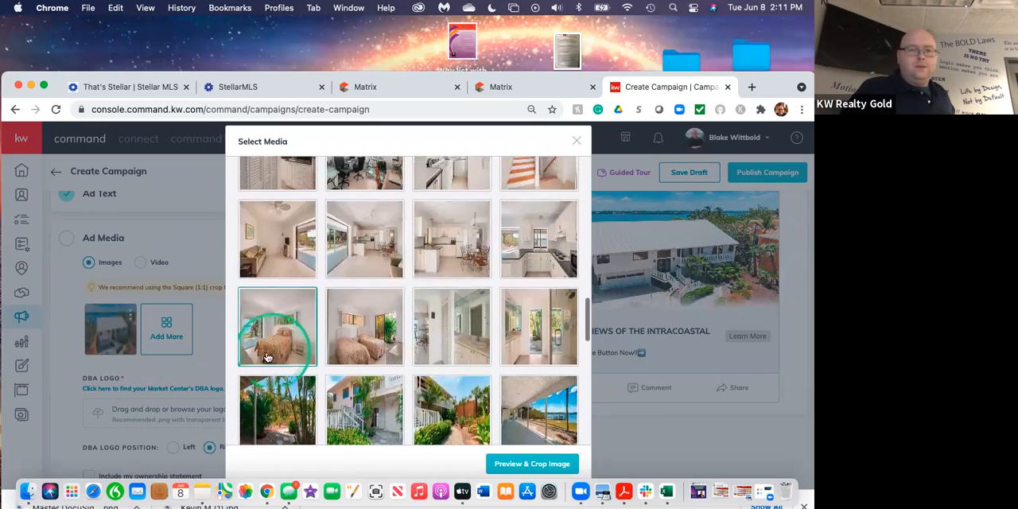
click(282, 313)
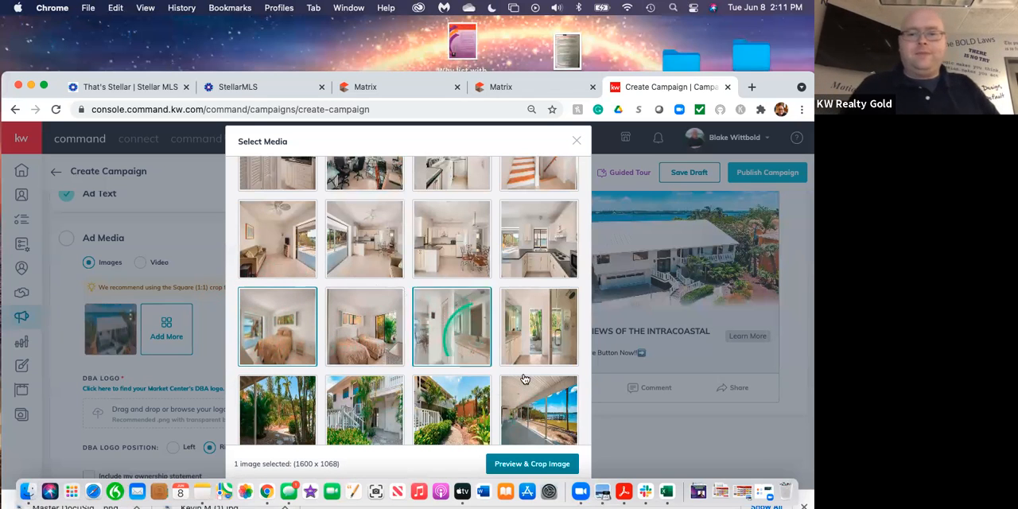
click(532, 464)
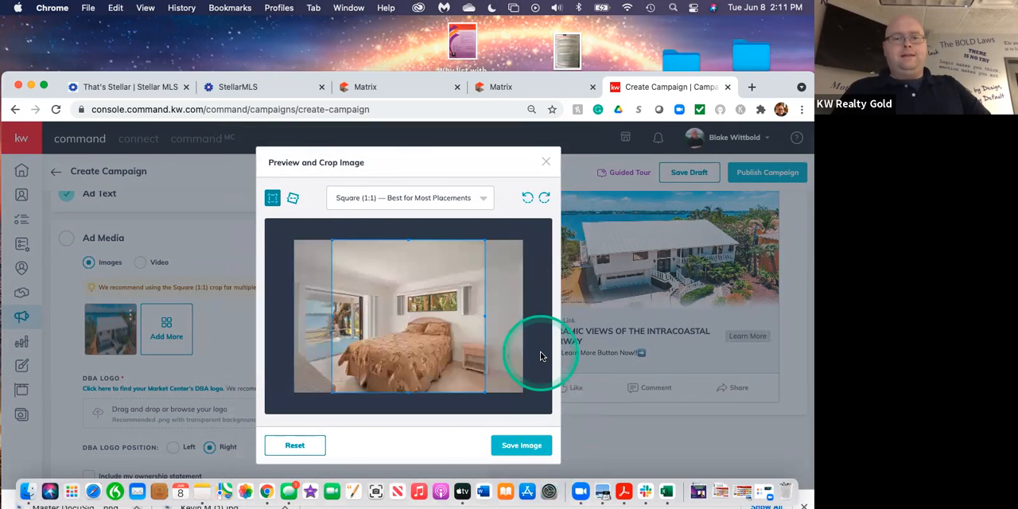
drag(449, 343, 413, 343)
click(525, 444)
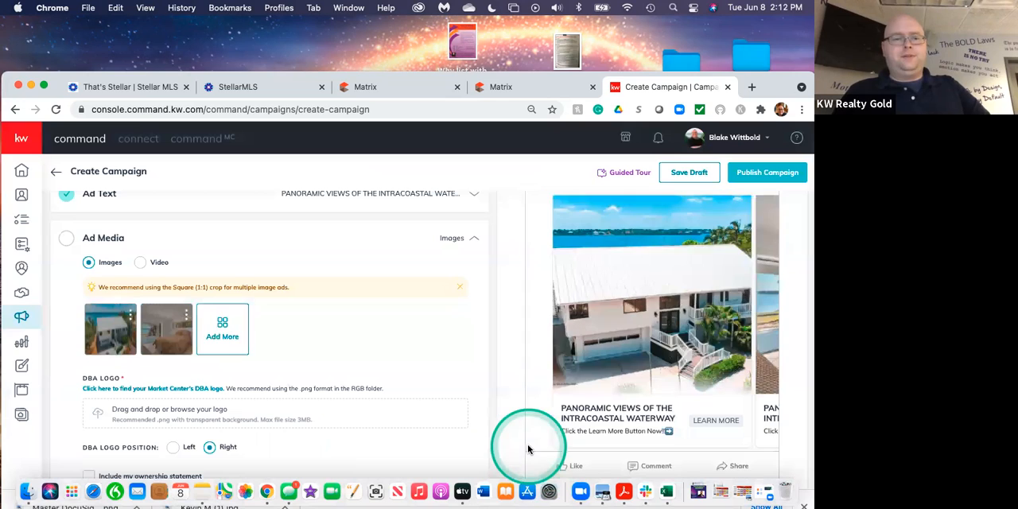
Add the aerial listing photo looking along the narrow key between both waters, with a Square (1:1) crop.
click(223, 331)
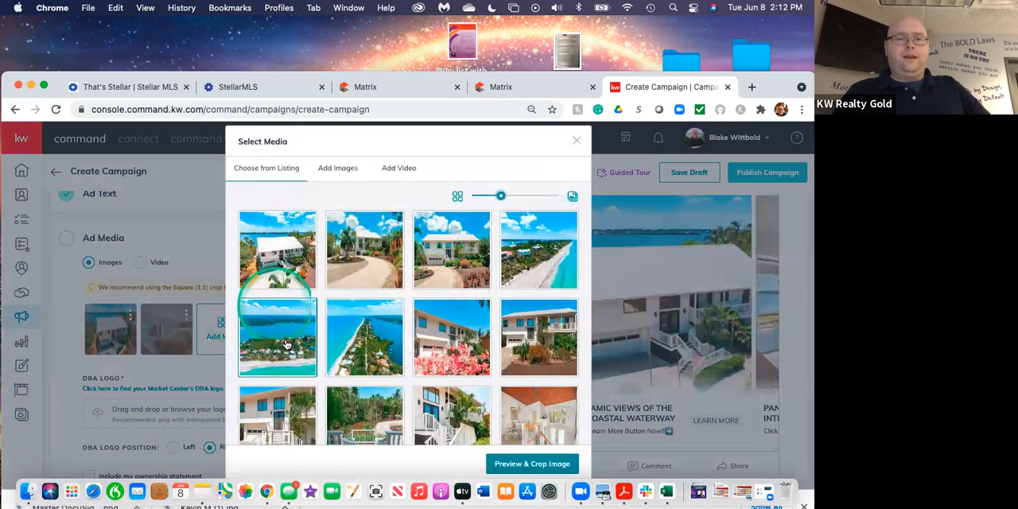
click(352, 350)
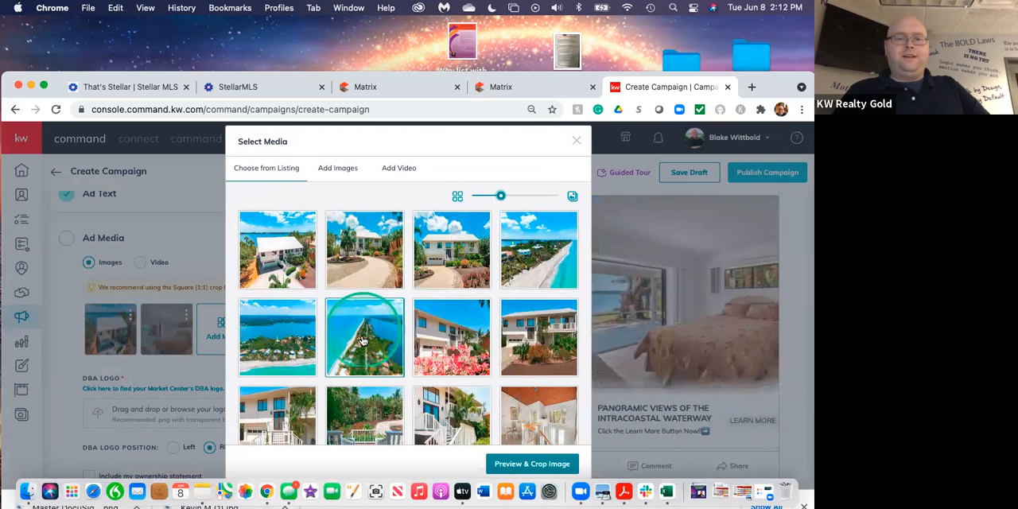
click(365, 345)
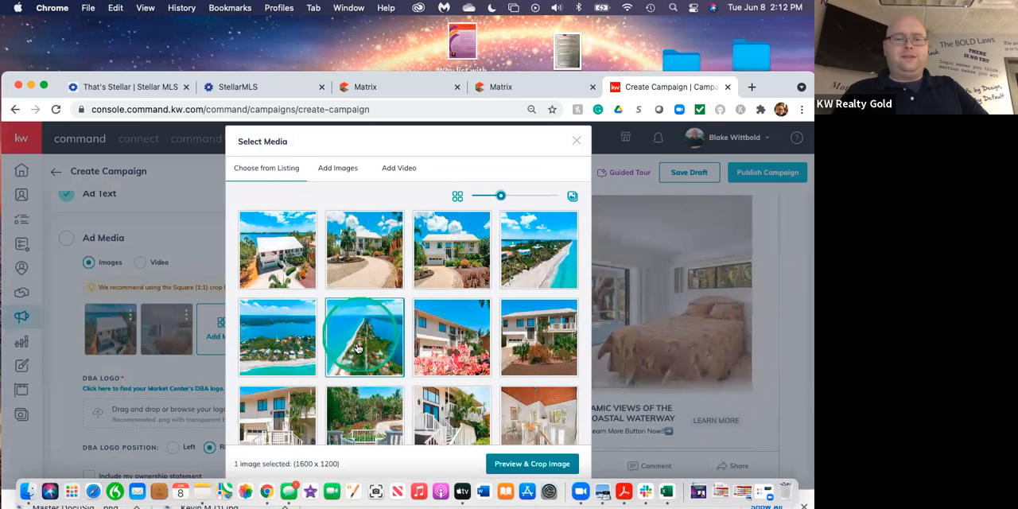
click(531, 463)
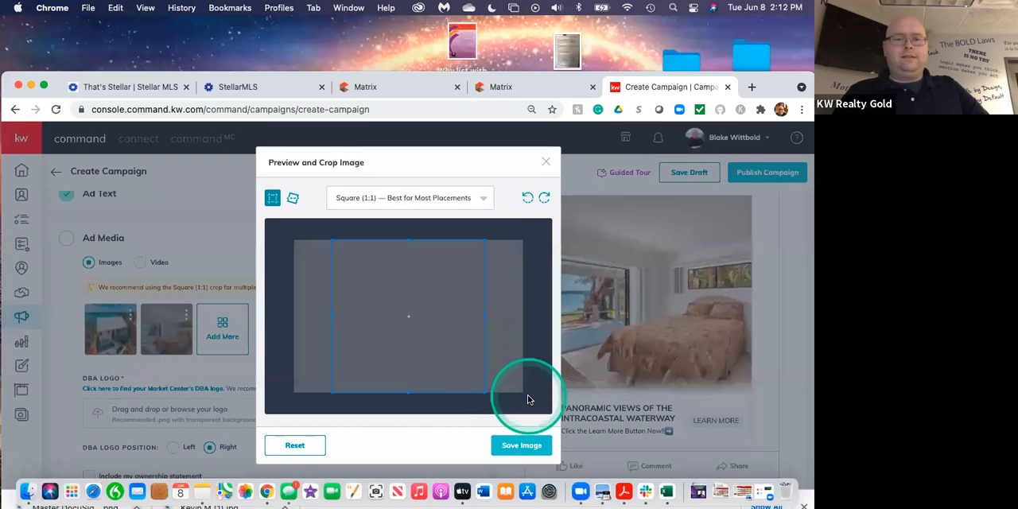
drag(442, 333, 445, 334)
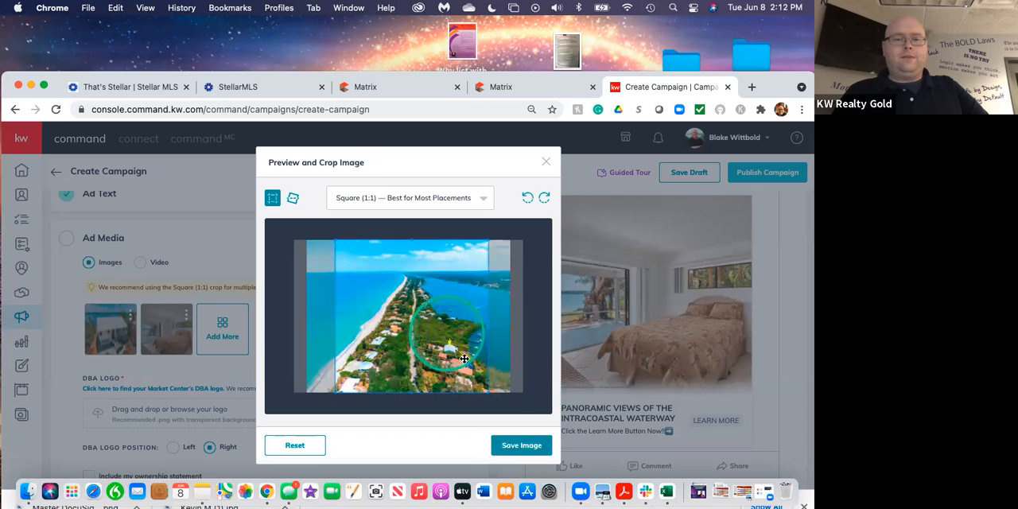
click(521, 444)
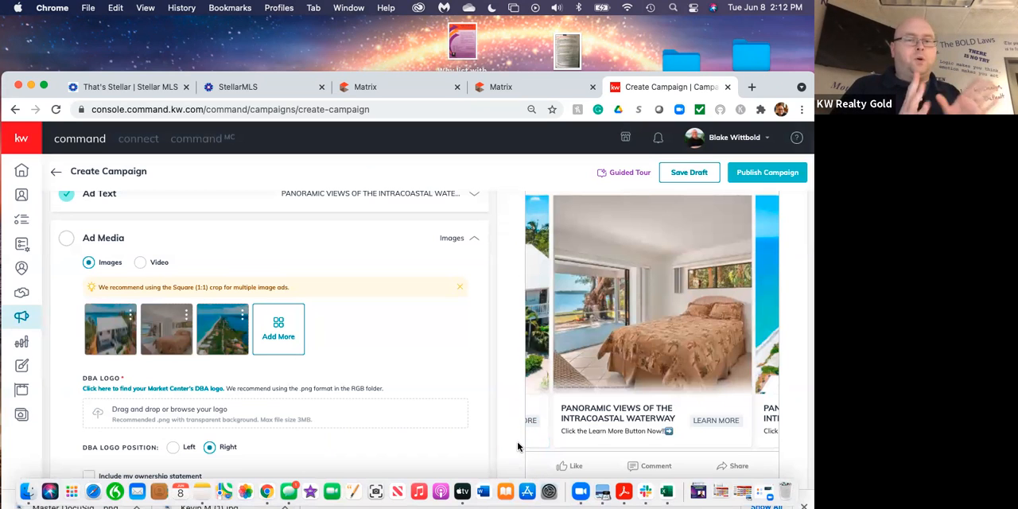
Open the KW Connect page for finding the Market Center's DBA logo and go to its logo search.
click(477, 433)
scroll(299, 435, down, 3)
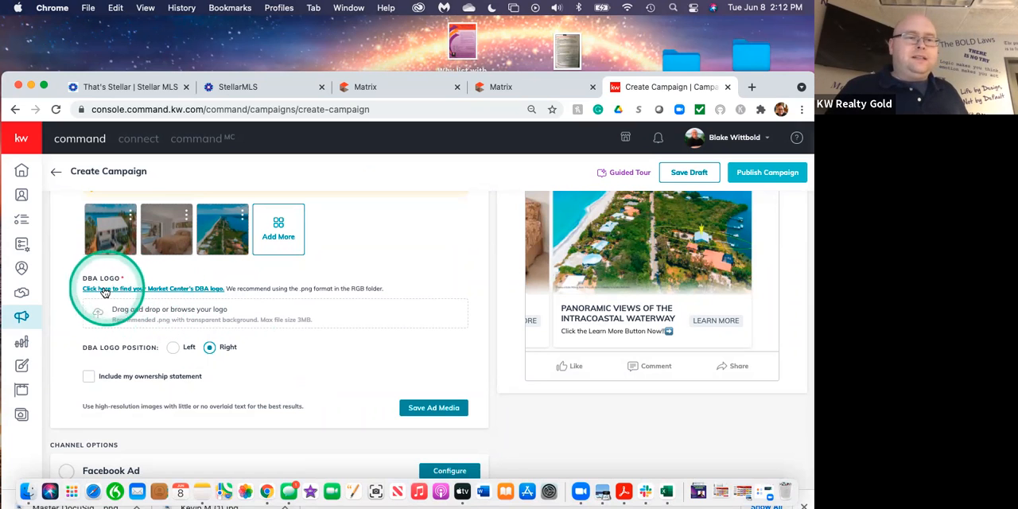
click(163, 291)
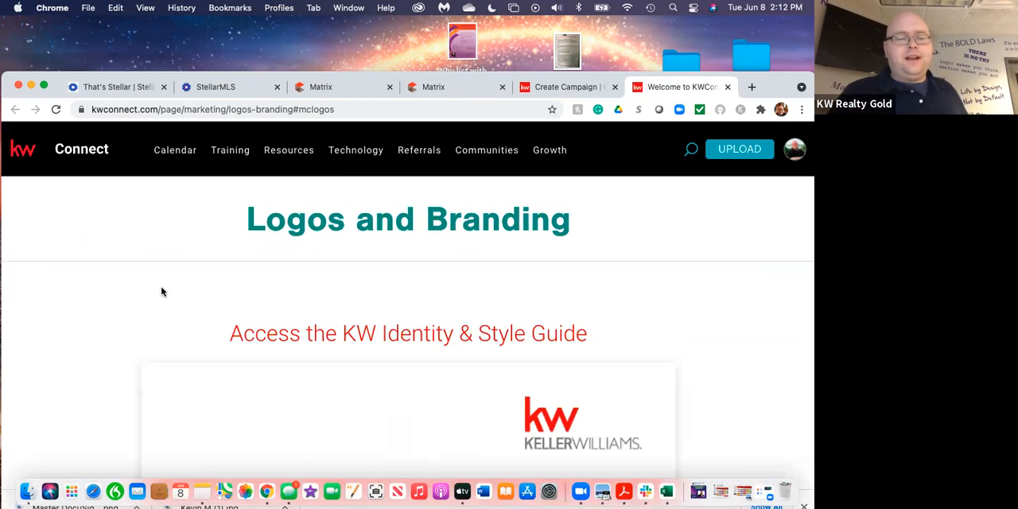
scroll(326, 345, down, 5)
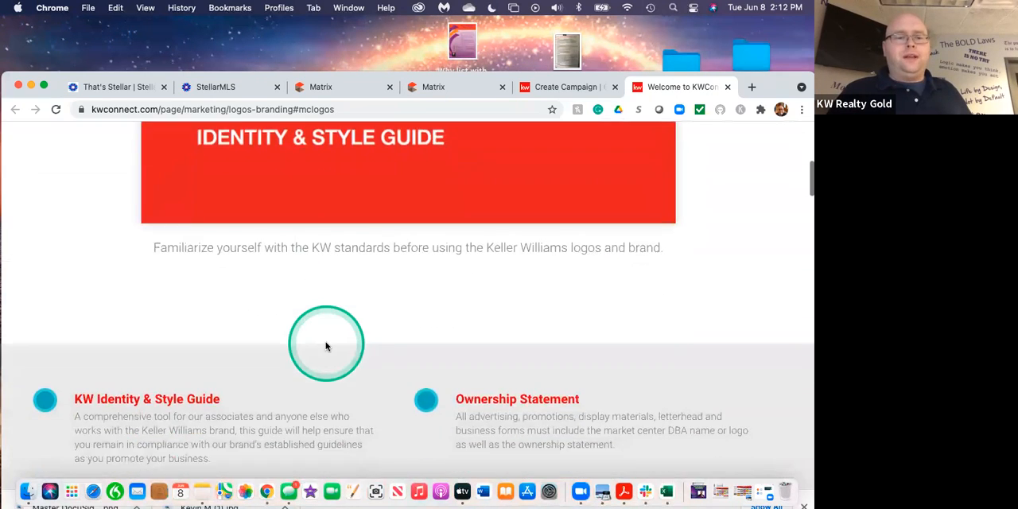
scroll(326, 346, down, 10)
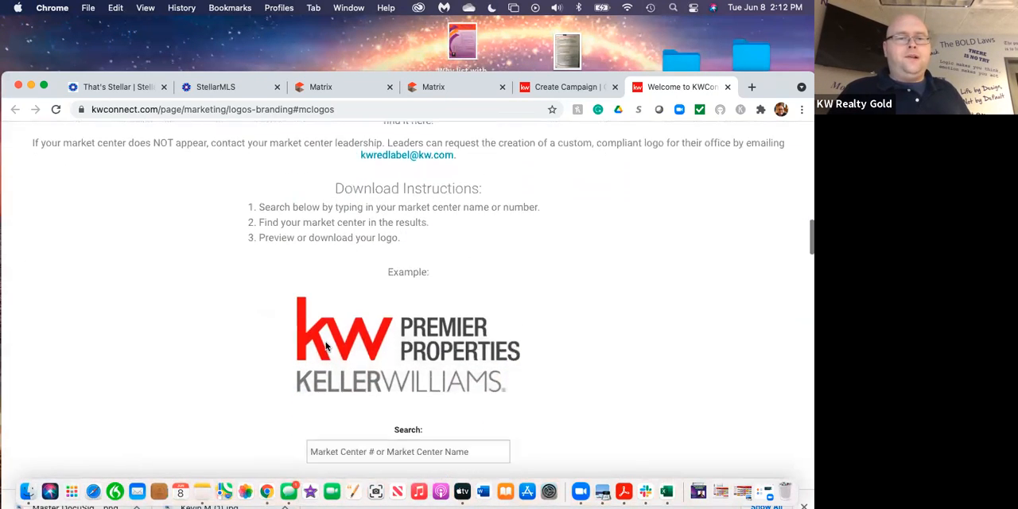
scroll(325, 345, down, 3)
Search the logos for market center 910 and download the Realty Gold logo.
click(386, 350)
text(910)
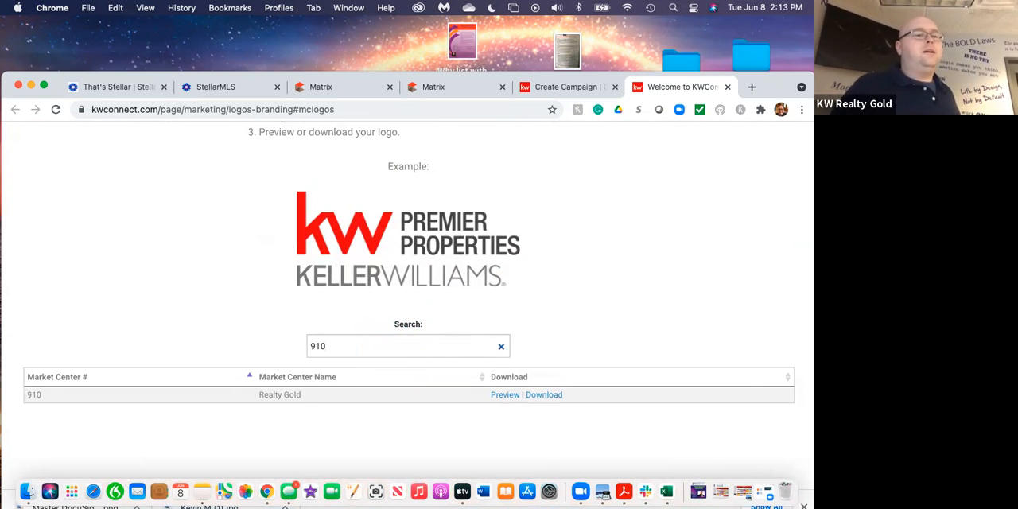
click(545, 398)
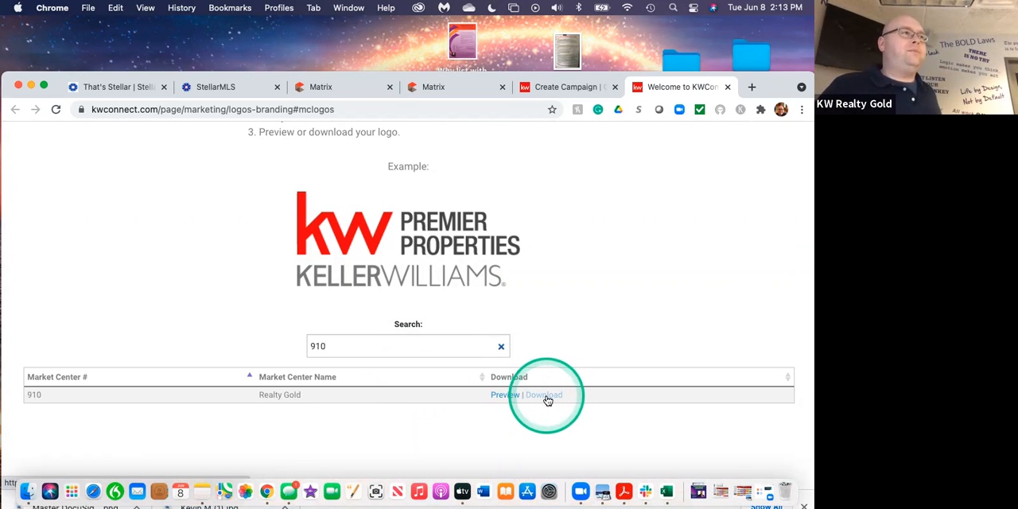
click(546, 398)
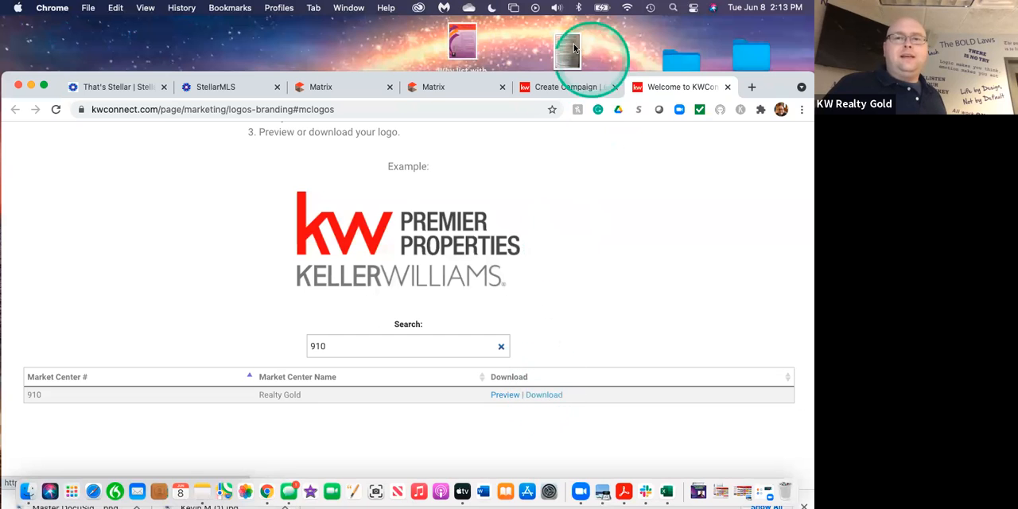
Return to the Create Campaign page, start the DBA logo upload, and browse to Real Estate within the Desktop's Folders directory.
click(551, 90)
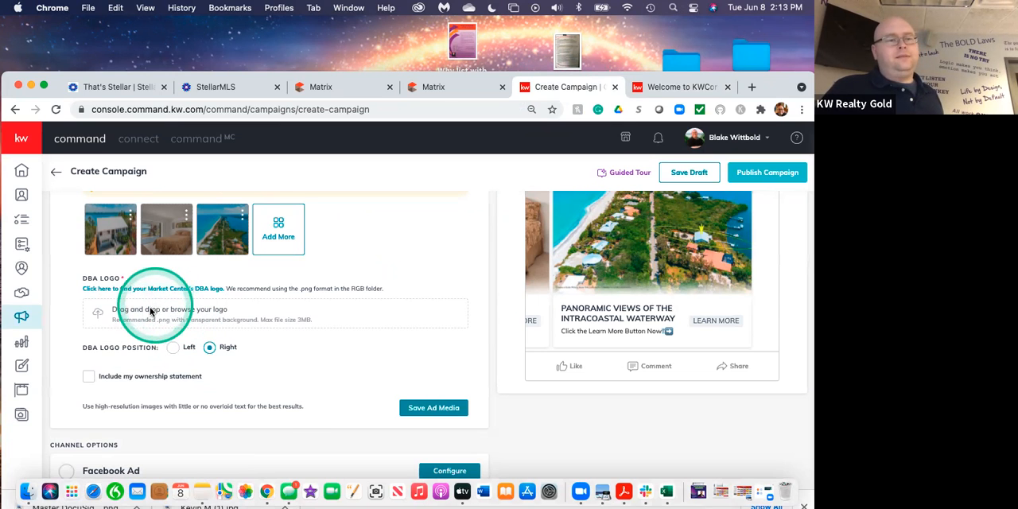
click(151, 312)
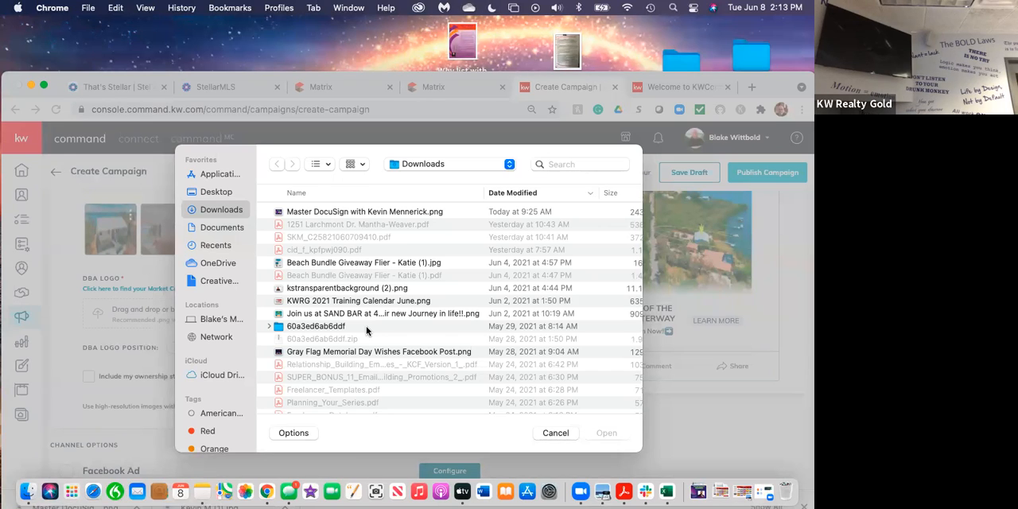
click(290, 276)
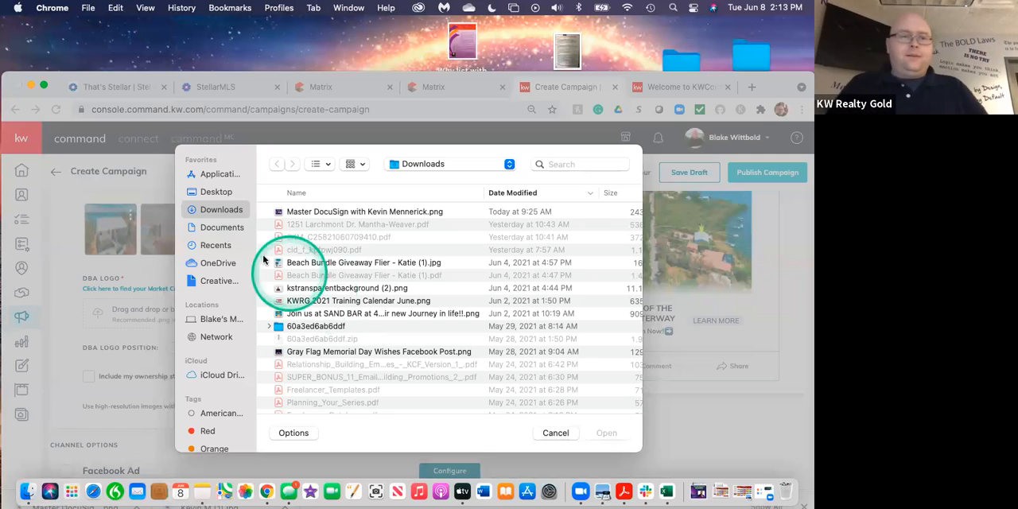
click(223, 193)
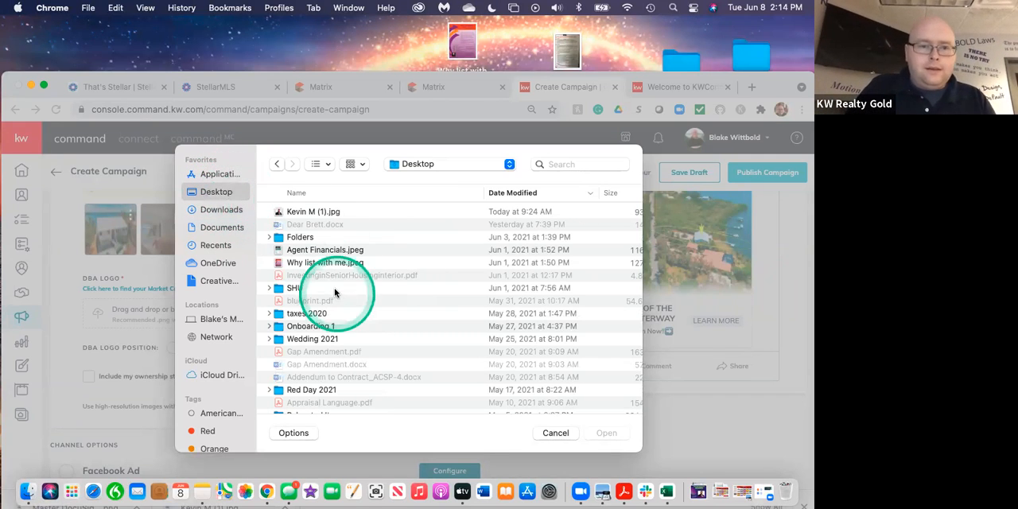
click(301, 239)
double_click(303, 239)
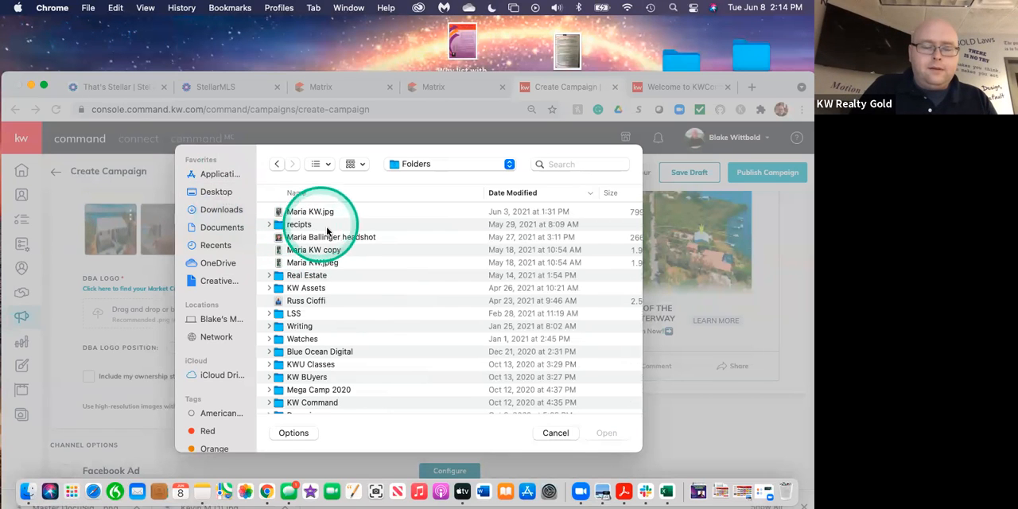
scroll(372, 341, down, 5)
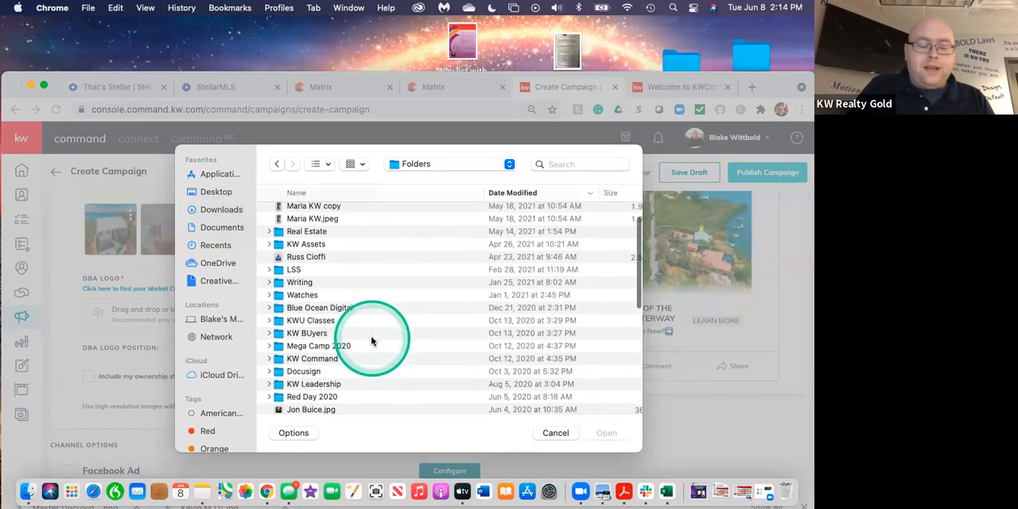
scroll(372, 341, up, 3)
scroll(372, 341, down, 5)
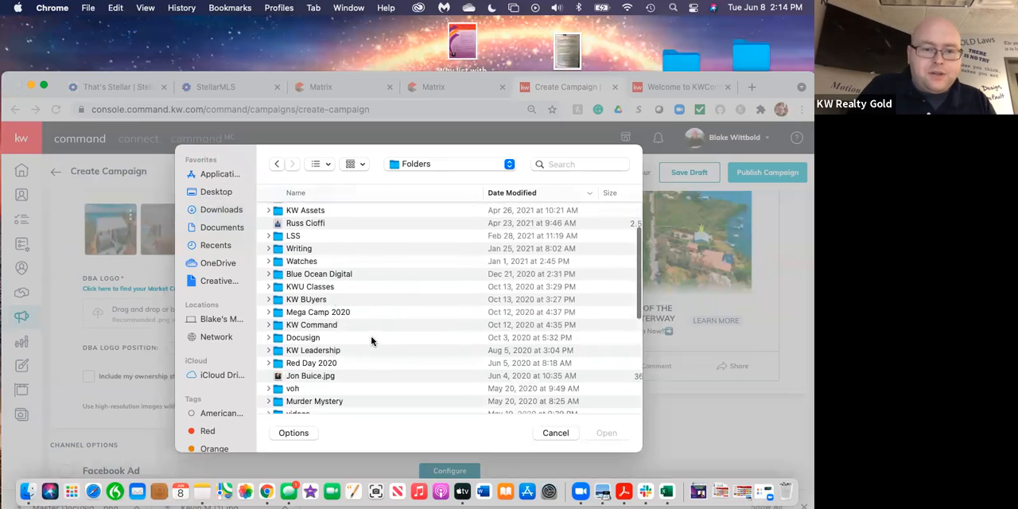
scroll(372, 341, up, 5)
scroll(371, 341, up, 2)
scroll(372, 341, down, 5)
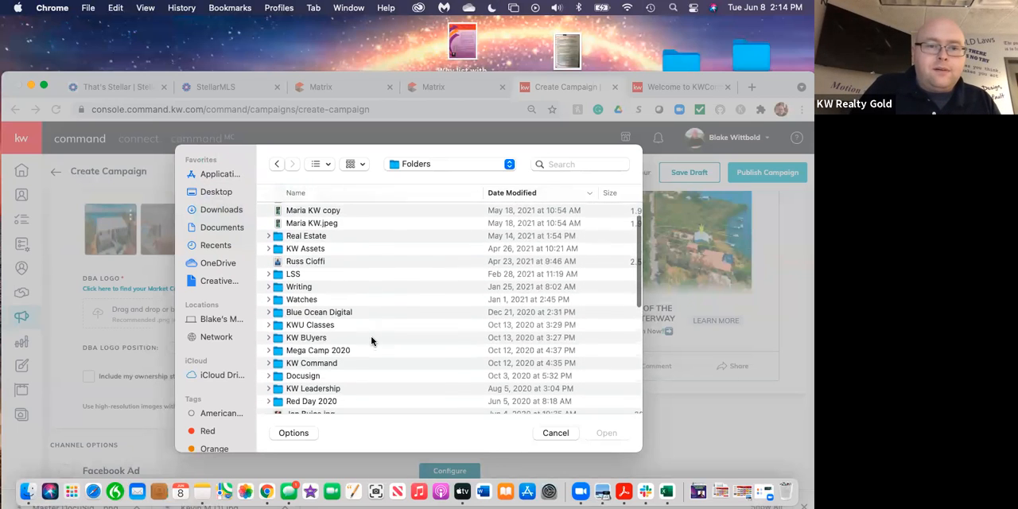
click(311, 223)
double_click(312, 209)
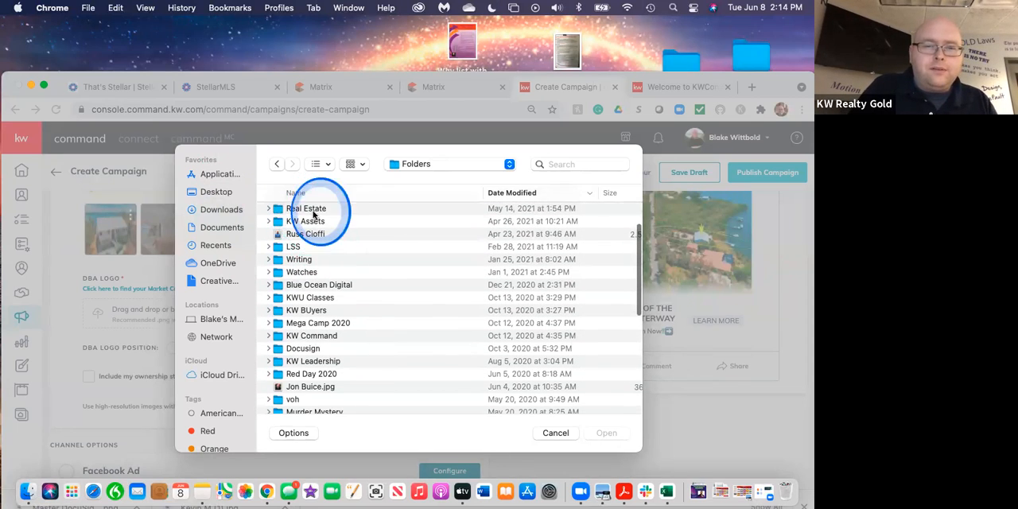
click(342, 277)
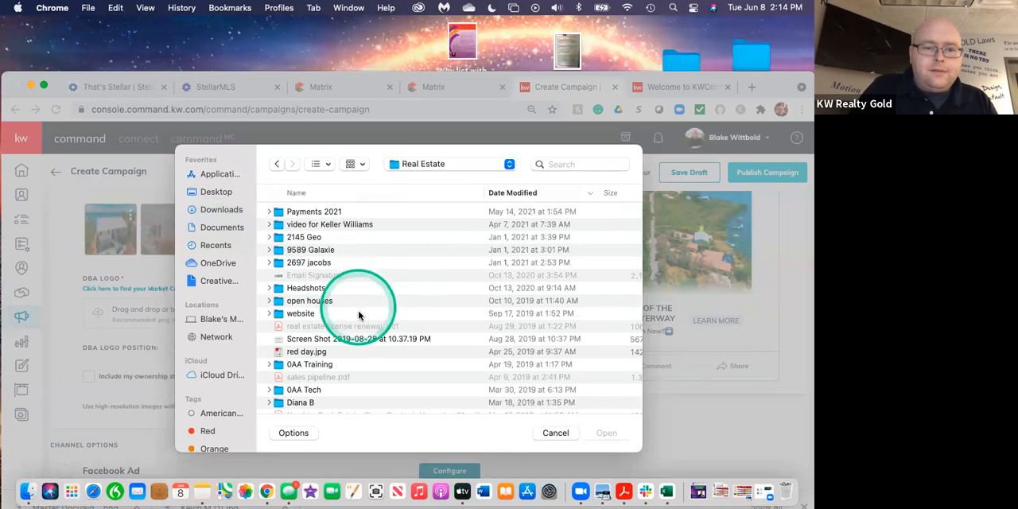
Upload KellerWilliams_RealtyGold_Logo_RGB.jpg from the Keller Williams marketing logos folder and set the DBA logo position to Right.
scroll(359, 316, down, 10)
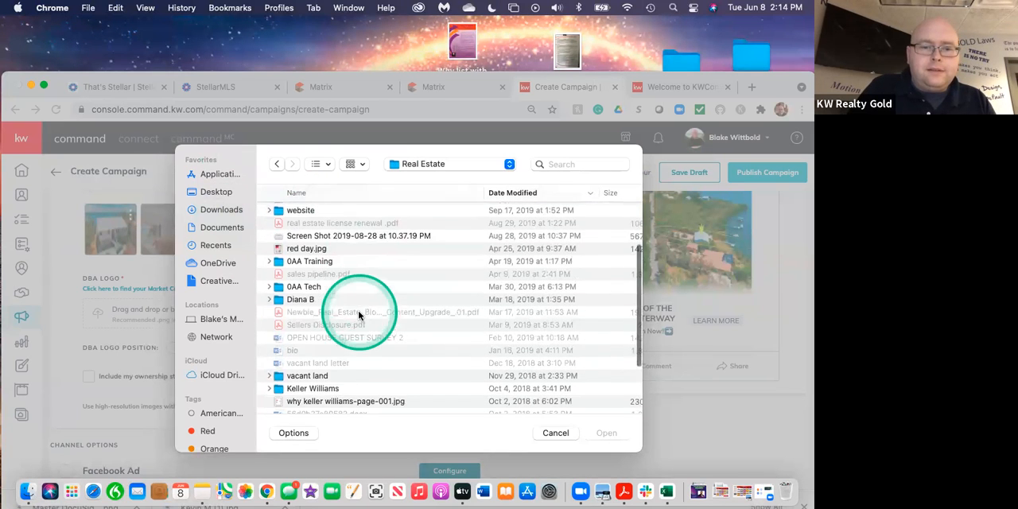
scroll(359, 316, down, 5)
scroll(359, 316, up, 2)
scroll(359, 315, up, 3)
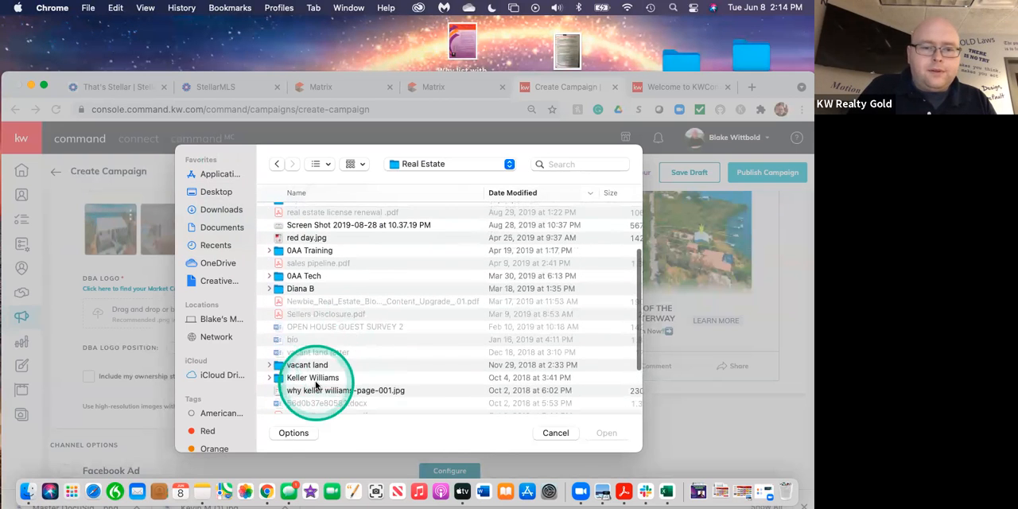
double_click(316, 386)
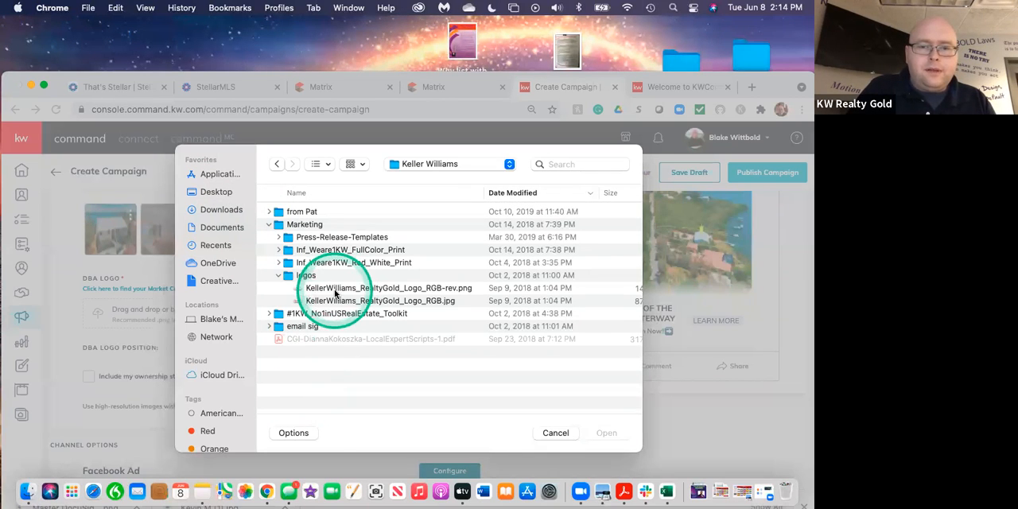
click(334, 301)
click(610, 434)
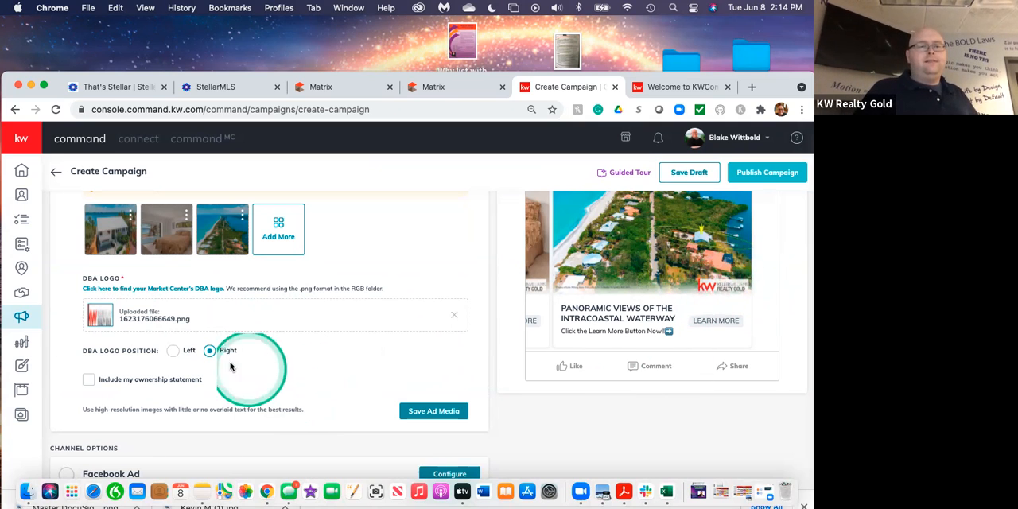
click(175, 352)
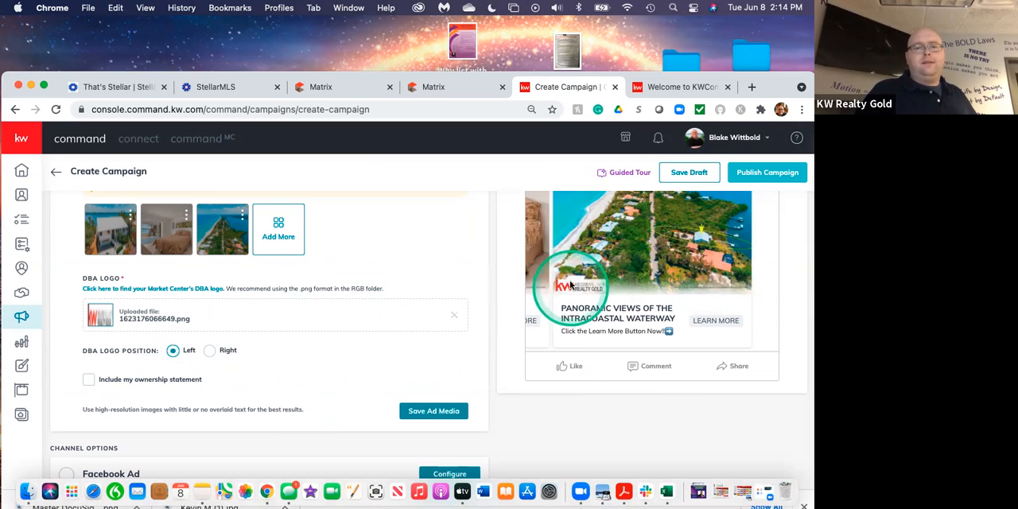
click(210, 352)
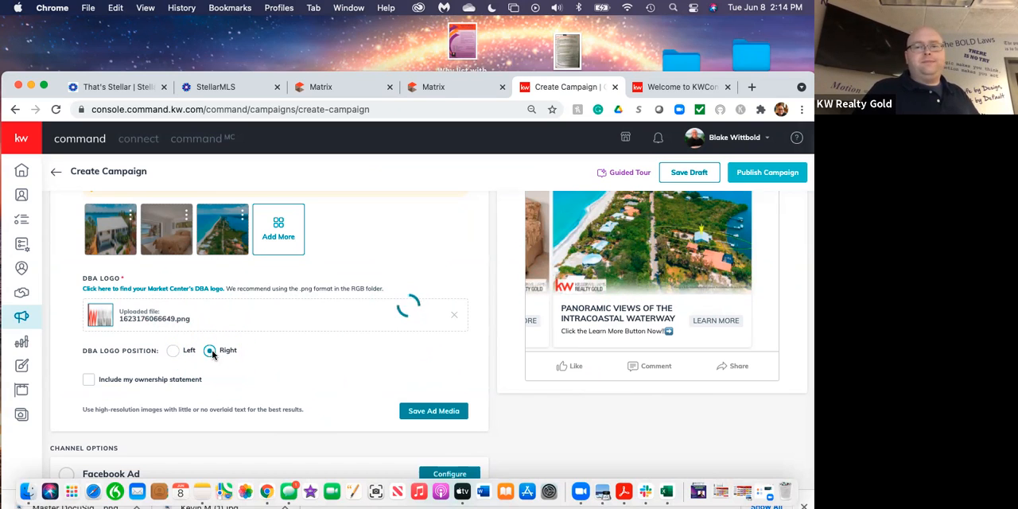
Include the ownership statement "Each office is independently owned and operated" and apply it to the ad images.
click(90, 379)
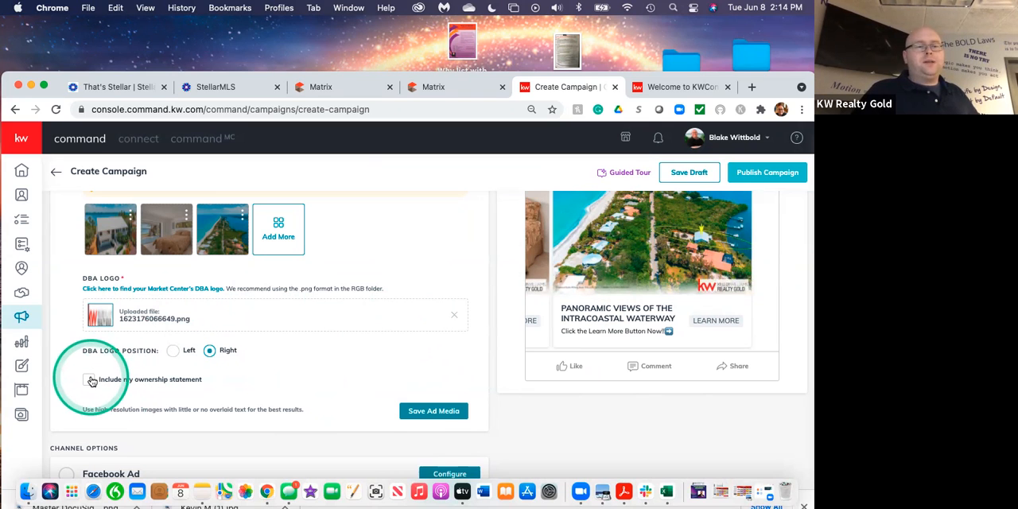
click(105, 415)
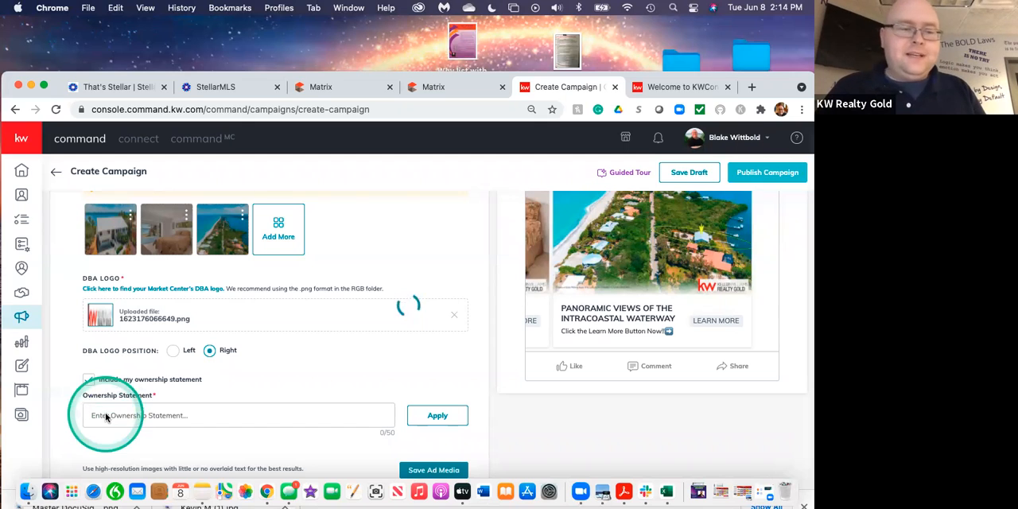
click(98, 416)
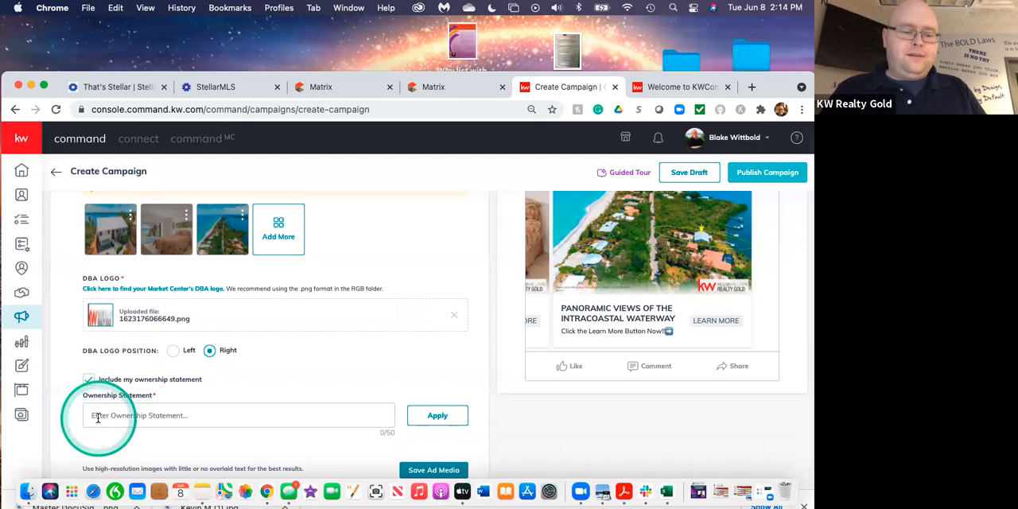
text(Each off)
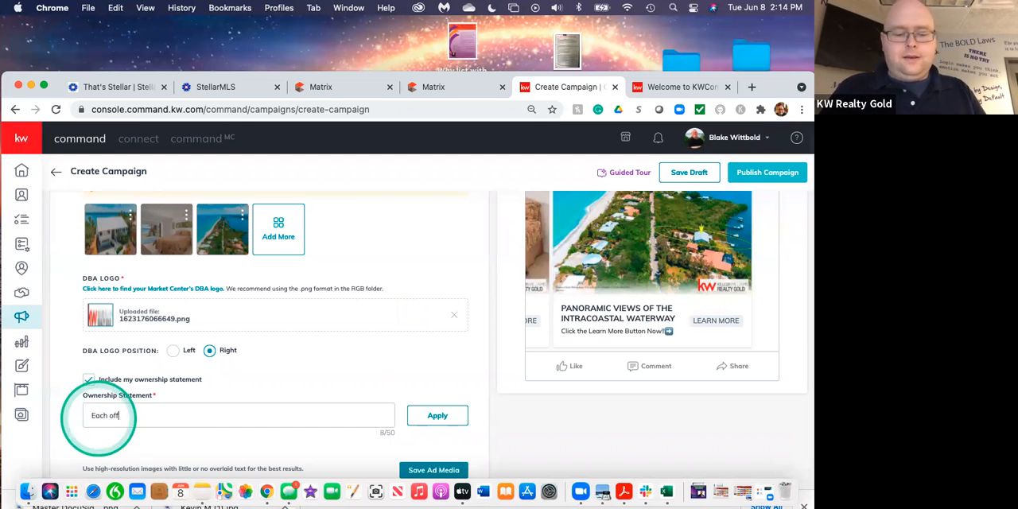
text(ice is indepenedtly)
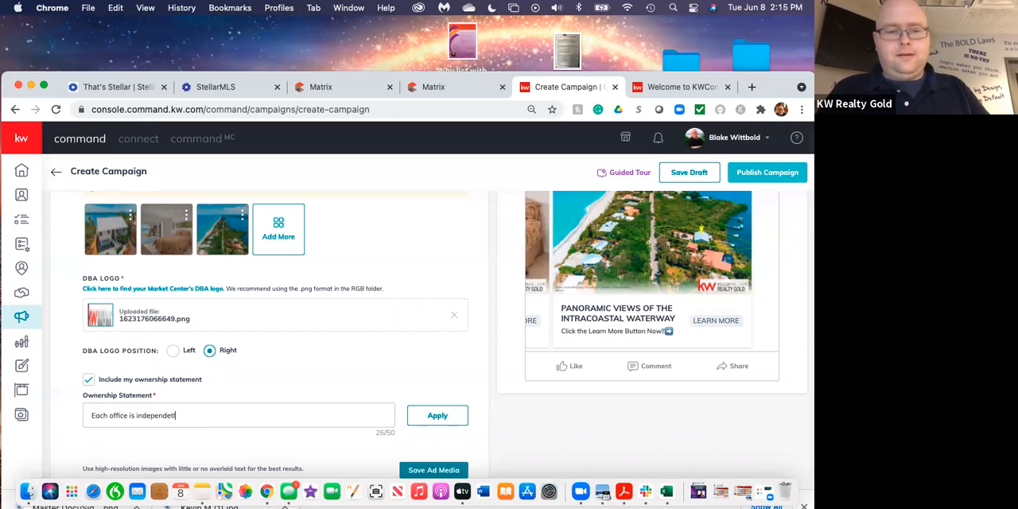
right_click(159, 418)
click(199, 232)
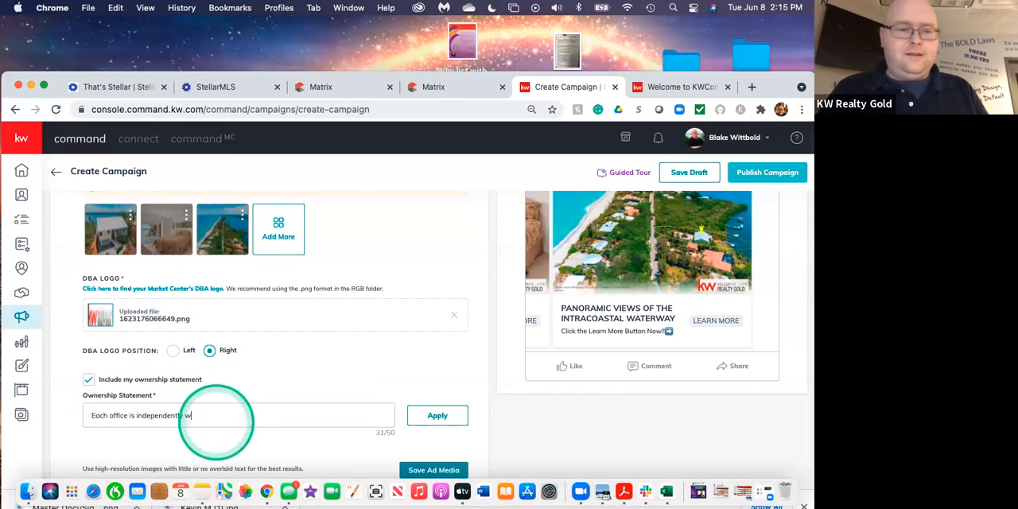
text(ned and operated)
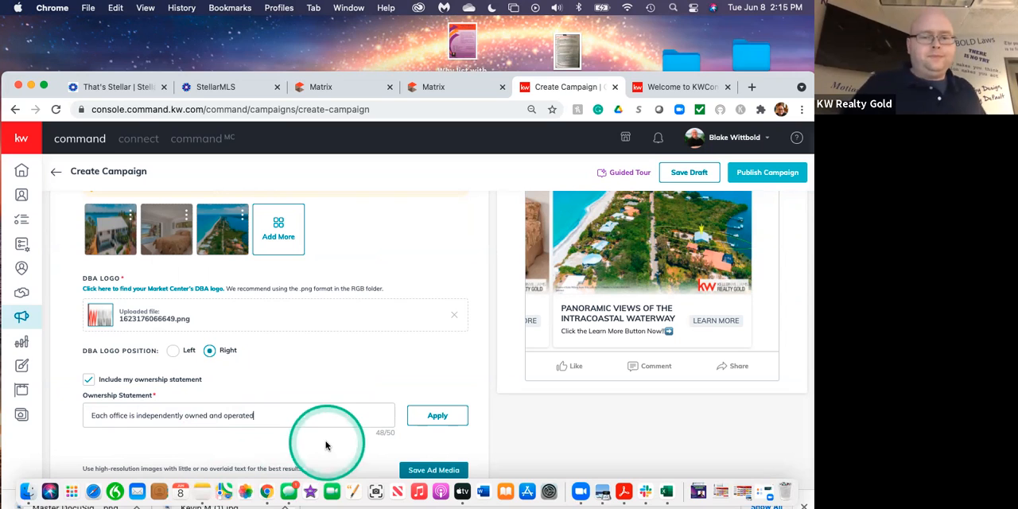
click(436, 418)
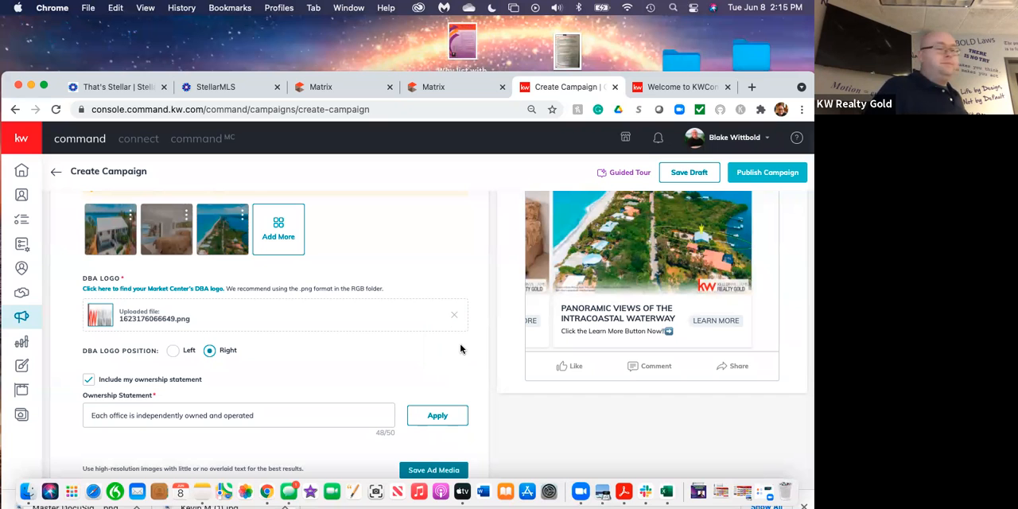
Review the ad preview and save the ad media.
scroll(587, 325, up, 5)
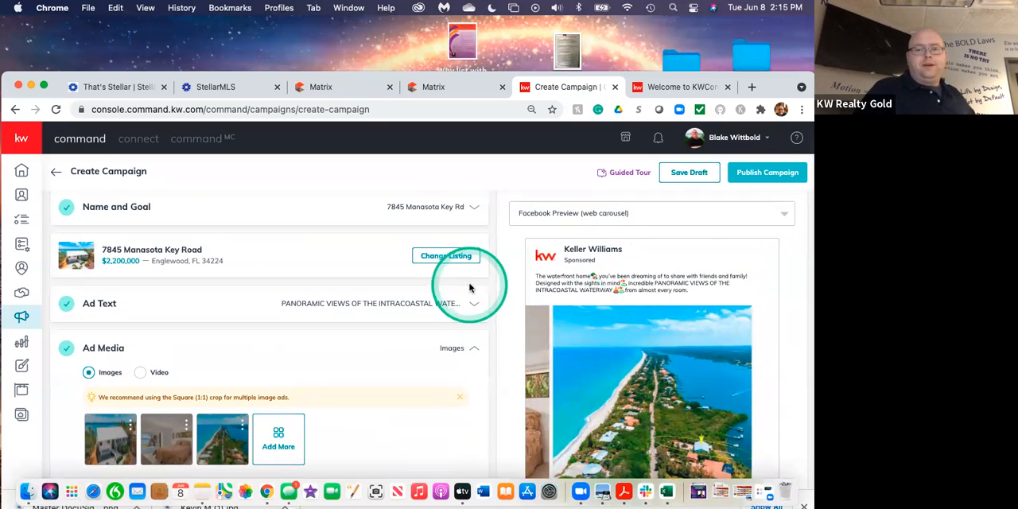
scroll(415, 352, down, 10)
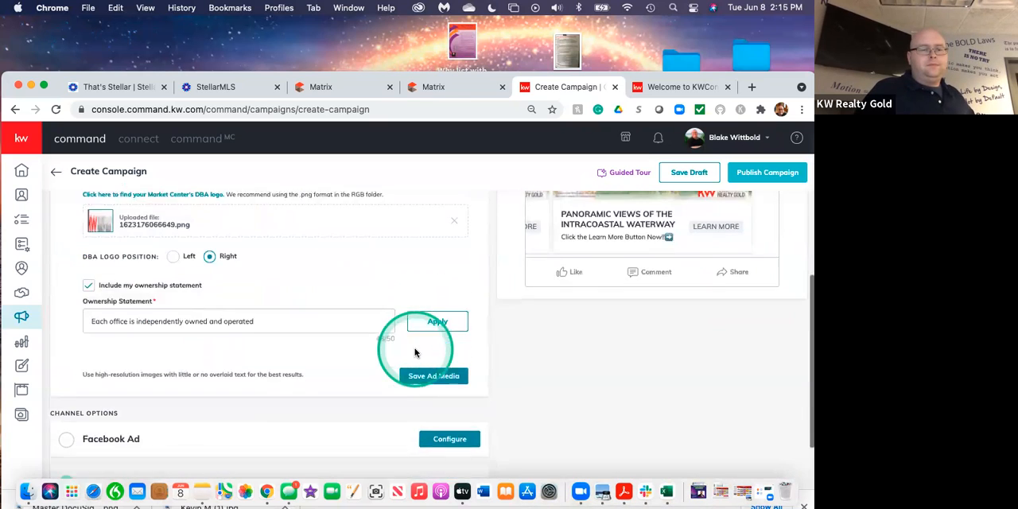
scroll(415, 353, up, 1)
click(424, 344)
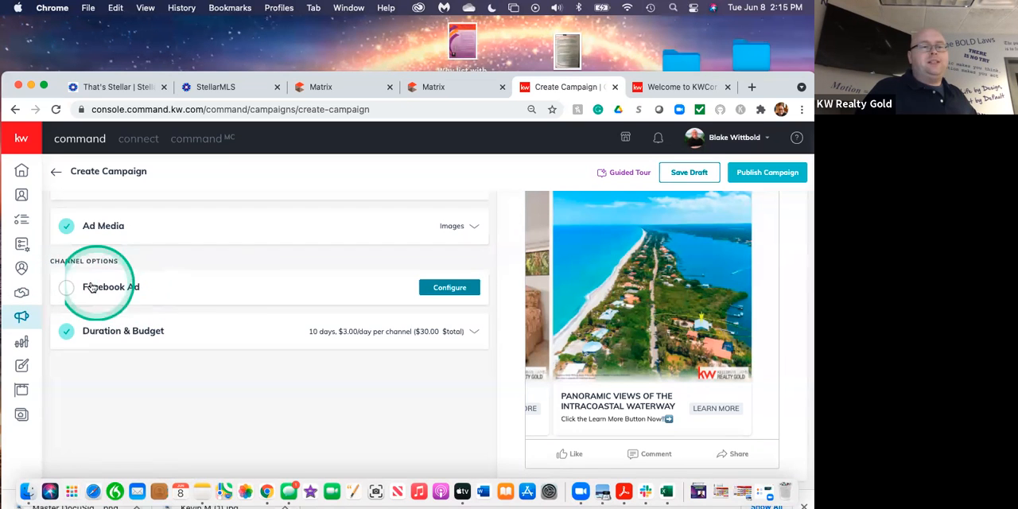
Configure the Facebook Ad channel to run from the agent's own Realtor page for Keller Williams Realty Gold, keeping the connected account.
click(448, 287)
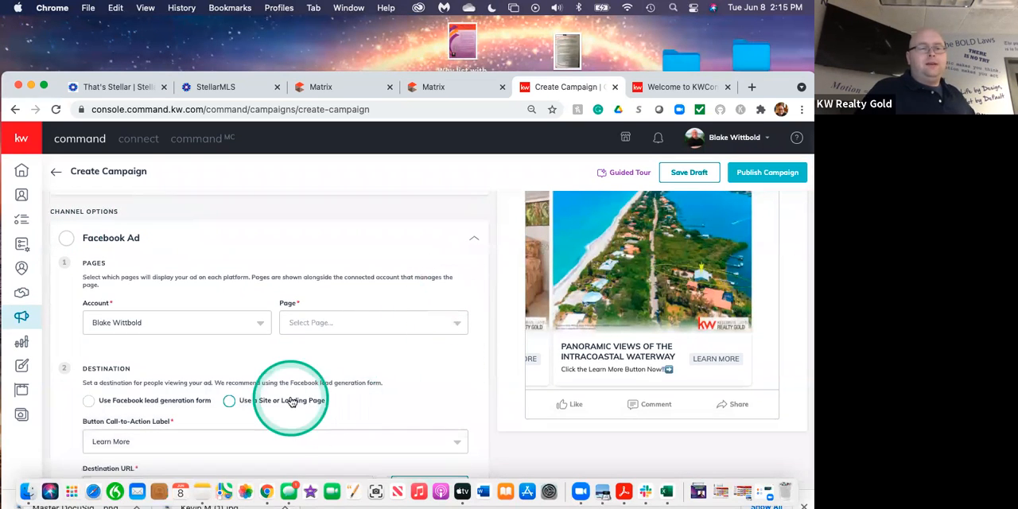
click(154, 323)
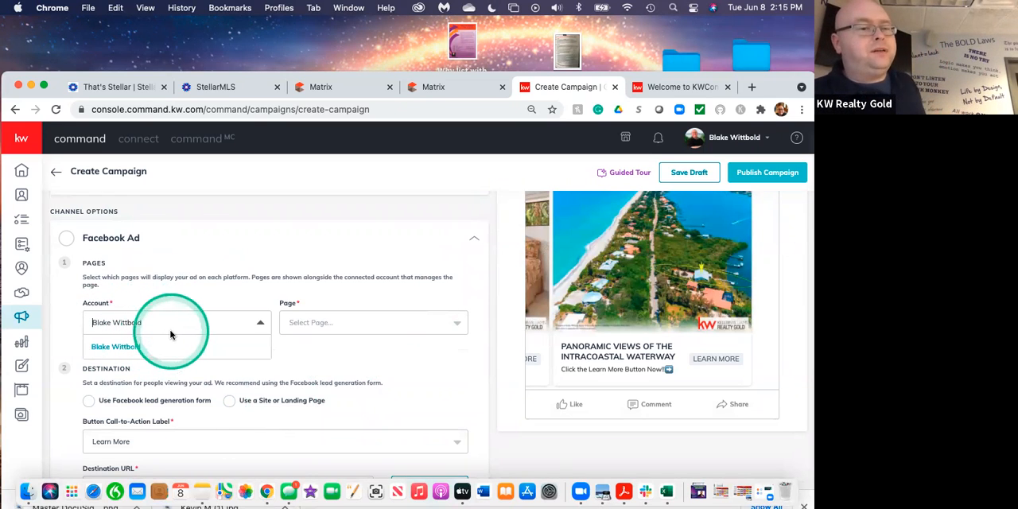
click(152, 324)
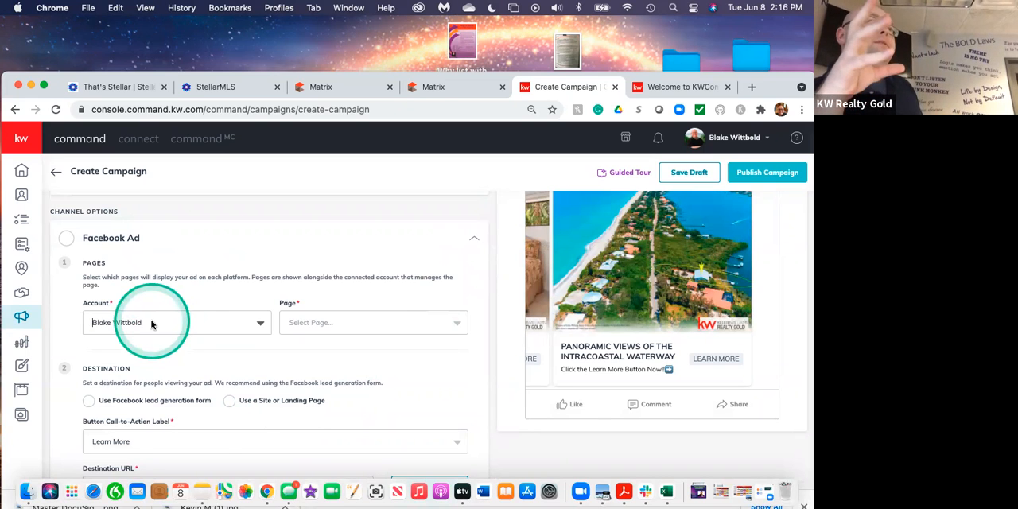
scroll(151, 323, up, 3)
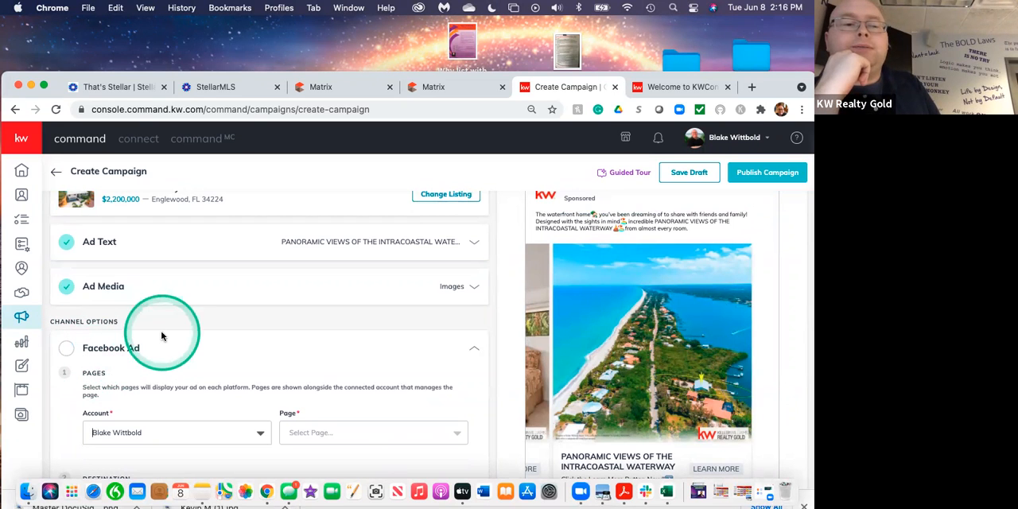
scroll(162, 335, down, 3)
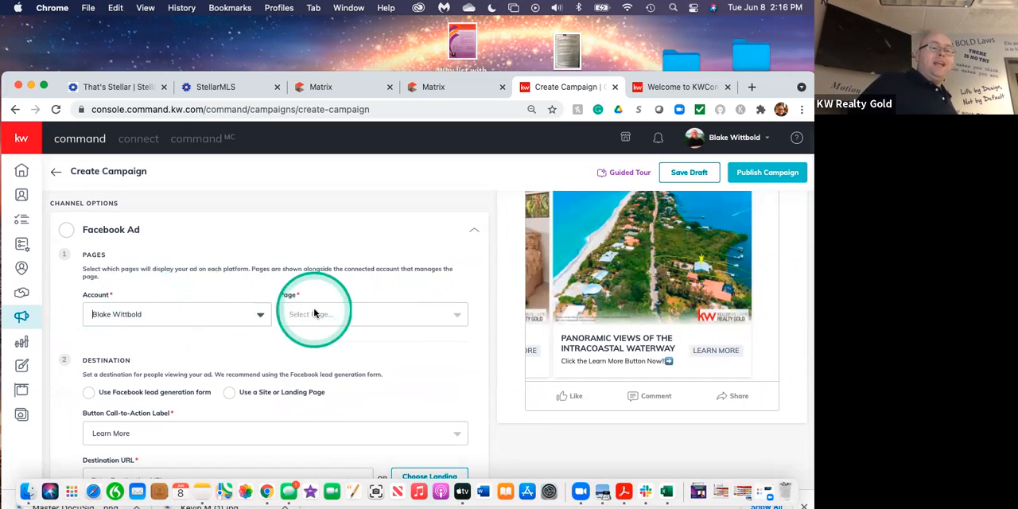
click(412, 311)
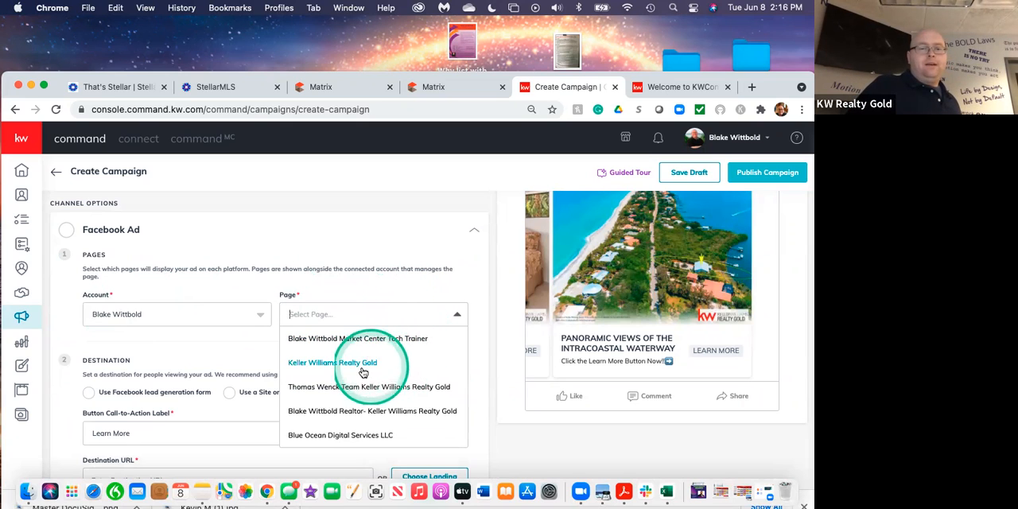
click(351, 411)
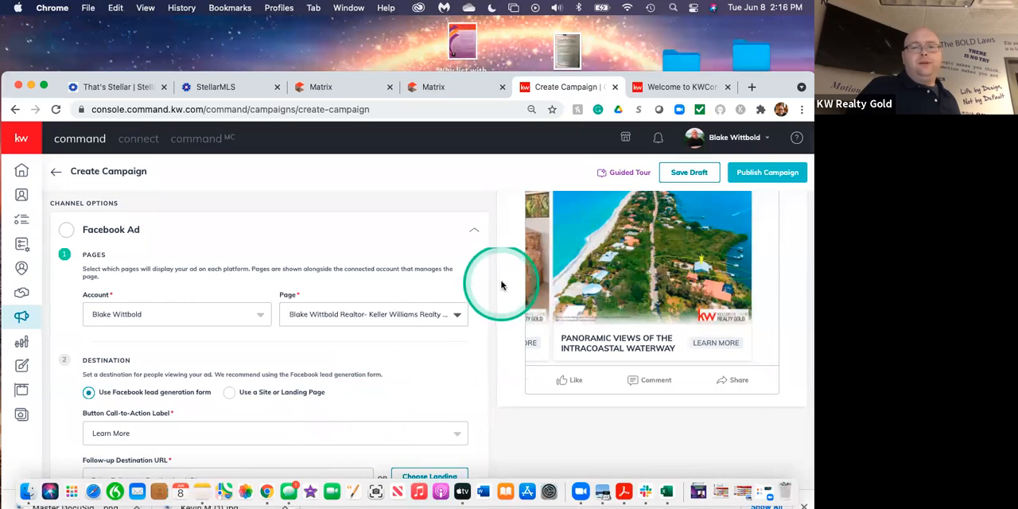
scroll(504, 280, up, 5)
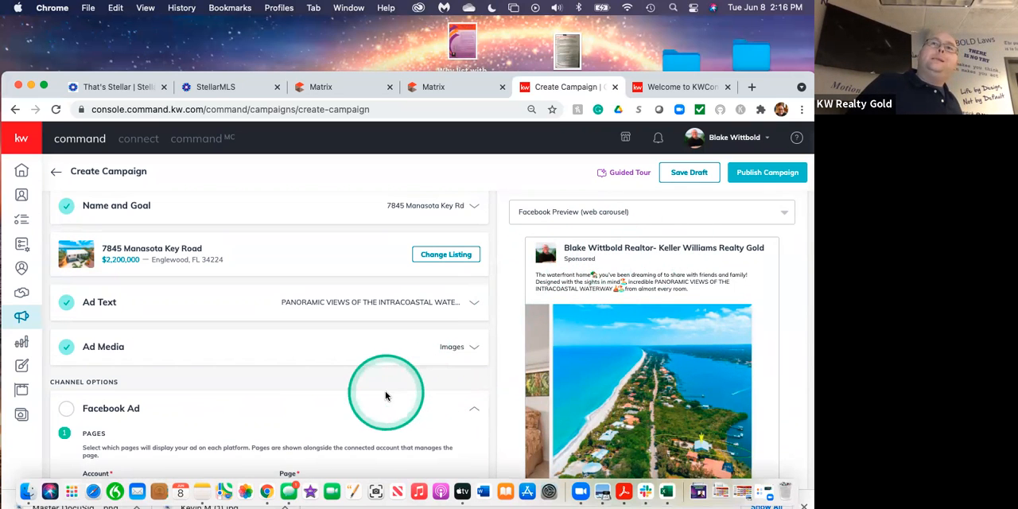
Keep the Facebook lead generation form as the ad's destination, with the Learn More call-to-action label.
scroll(385, 390, down, 3)
scroll(385, 392, down, 3)
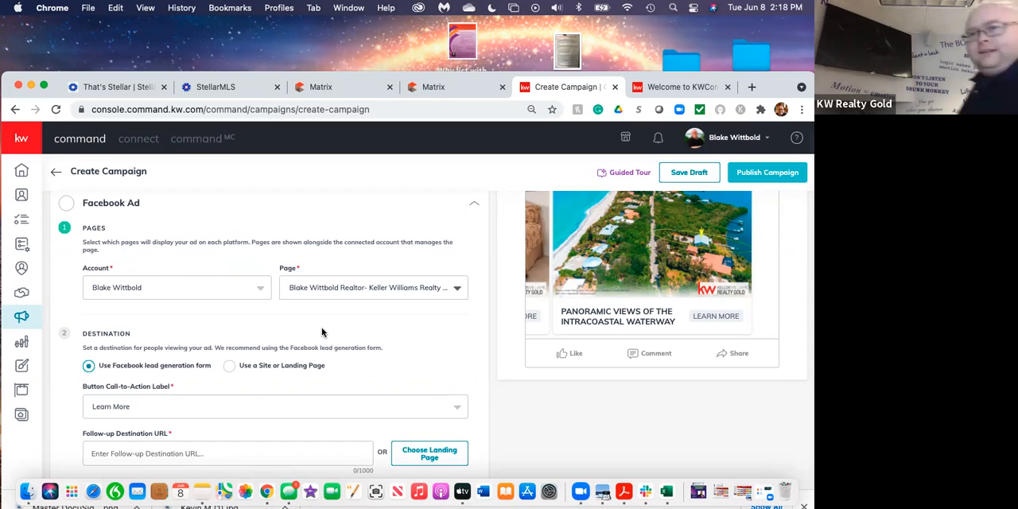
scroll(321, 330, down, 1)
scroll(321, 327, down, 4)
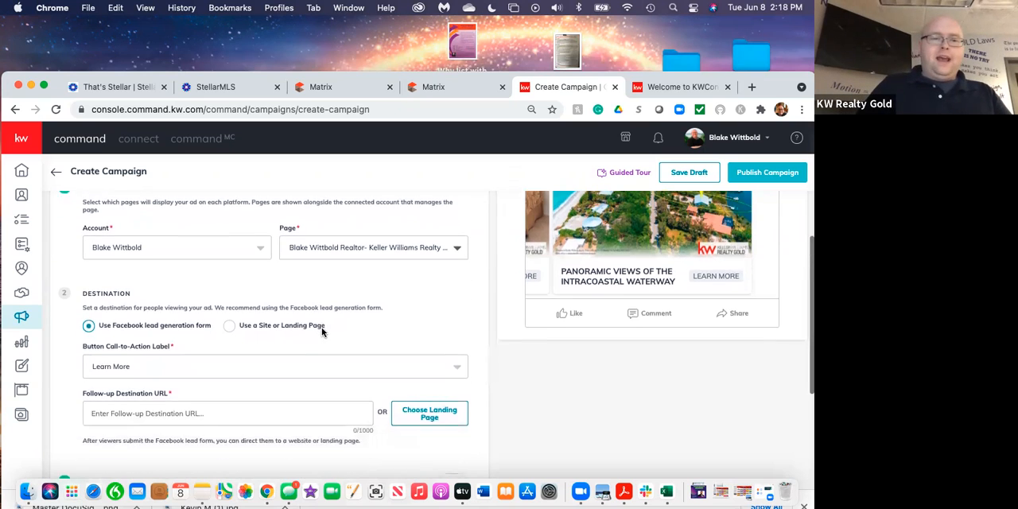
click(89, 296)
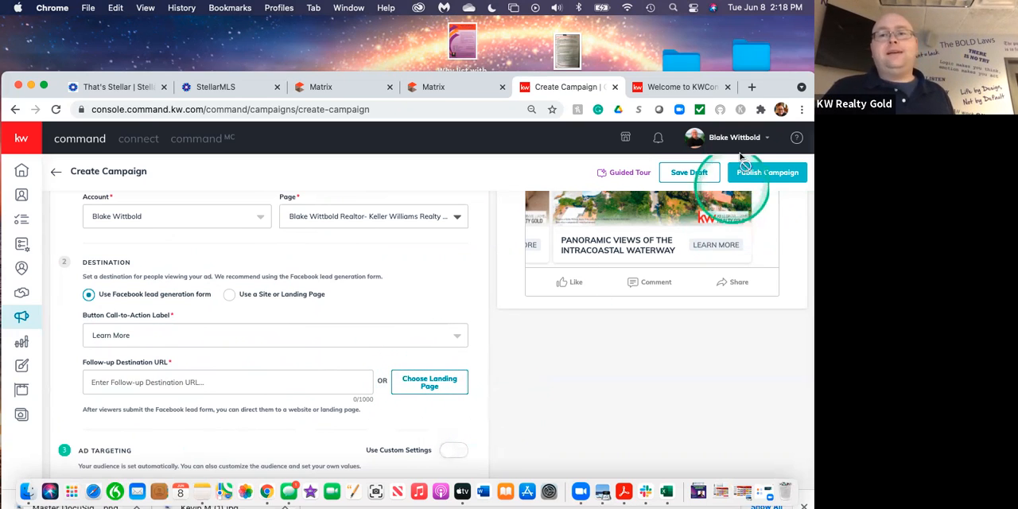
Open the agent's own kw.com website in a new browser tab.
click(750, 89)
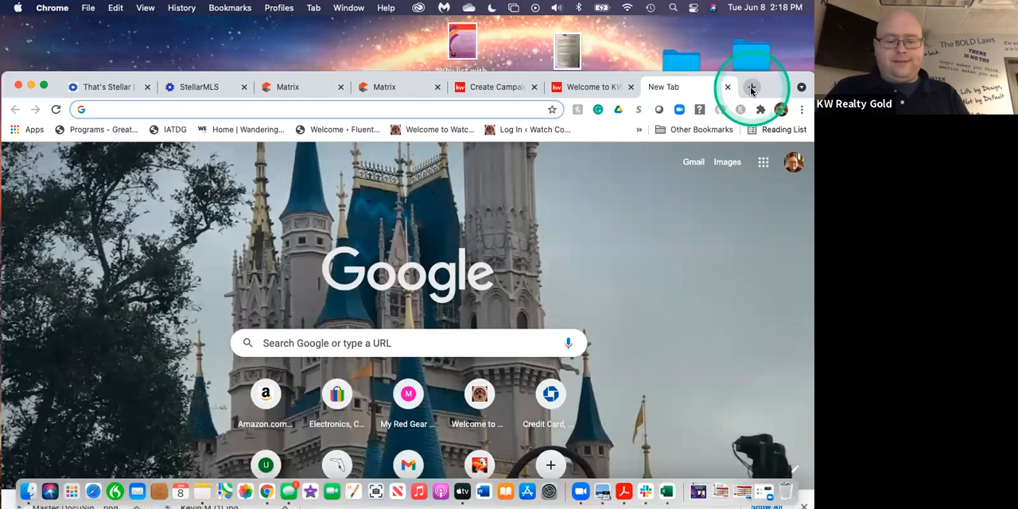
text(blake)
key(Return)
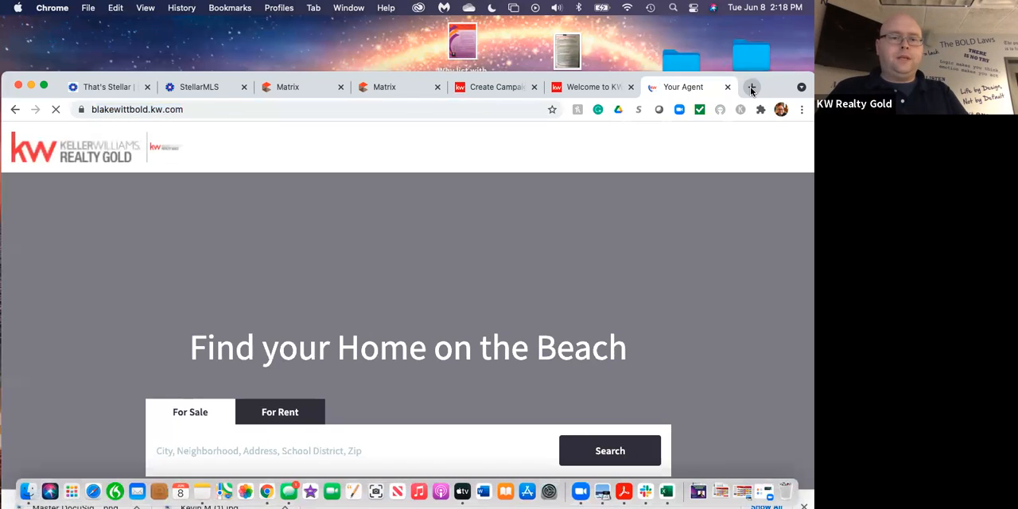
Search the agent's website for the Manasota Key listing by street address, checking the house number in the Matrix listing.
click(295, 411)
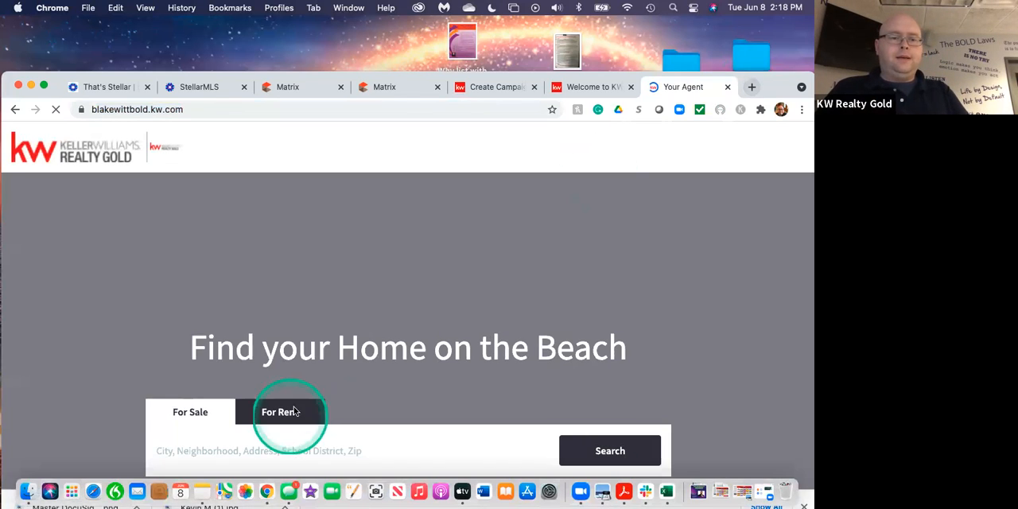
click(172, 450)
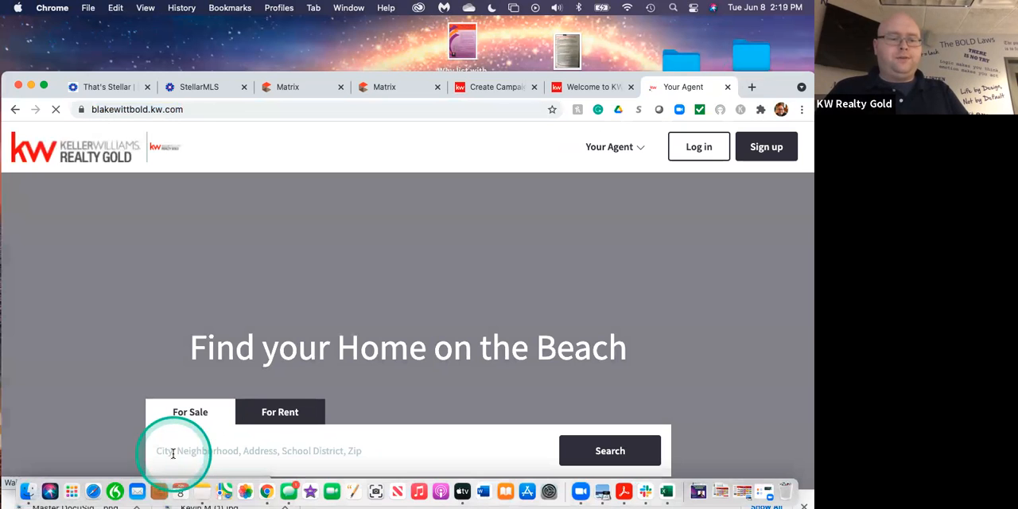
text(7)
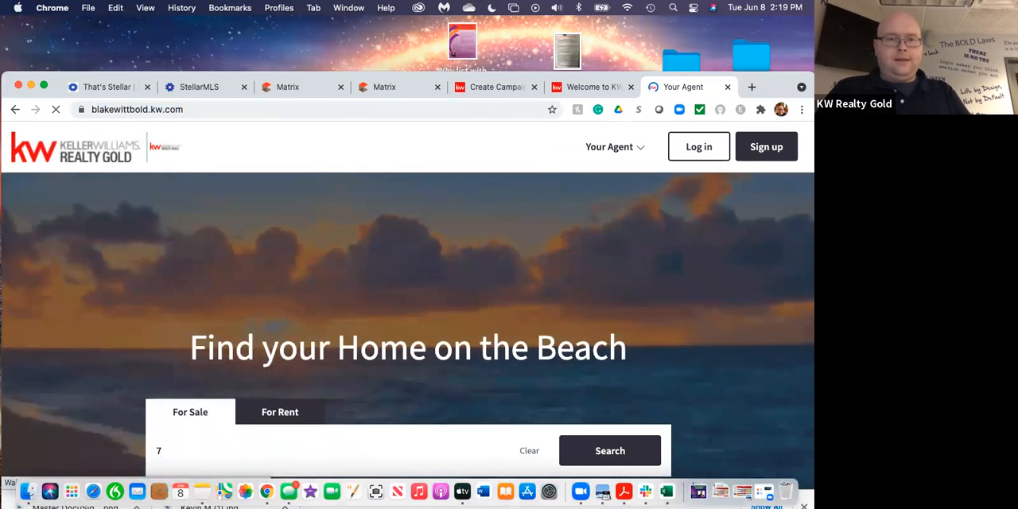
click(392, 94)
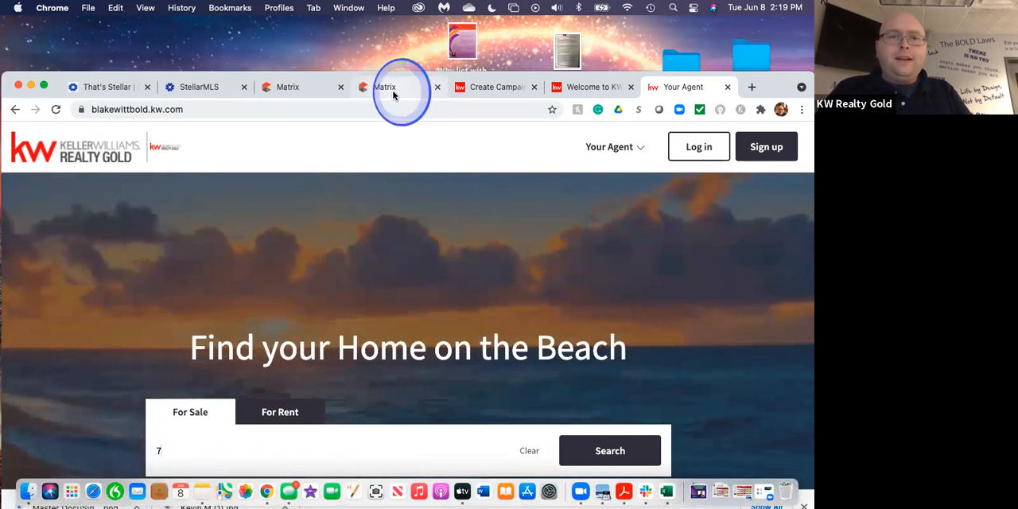
click(685, 88)
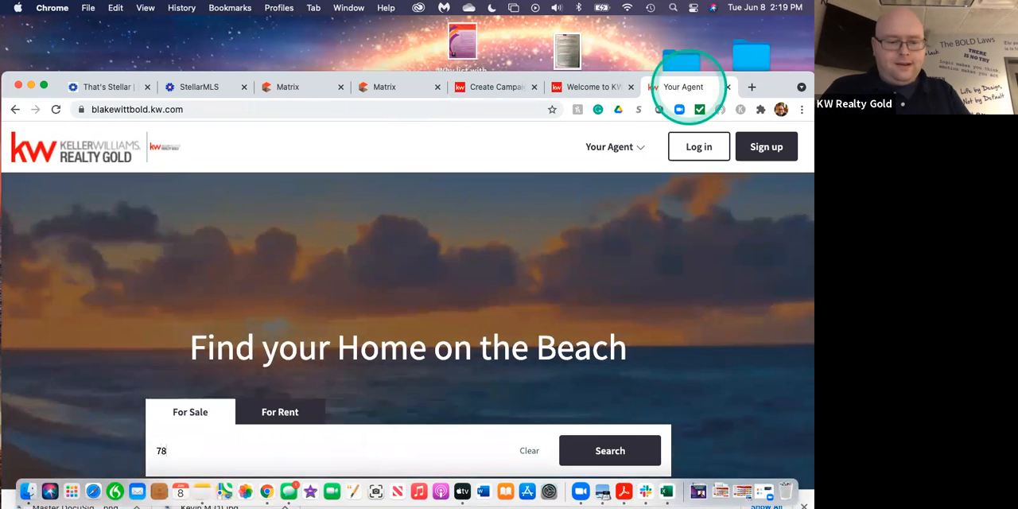
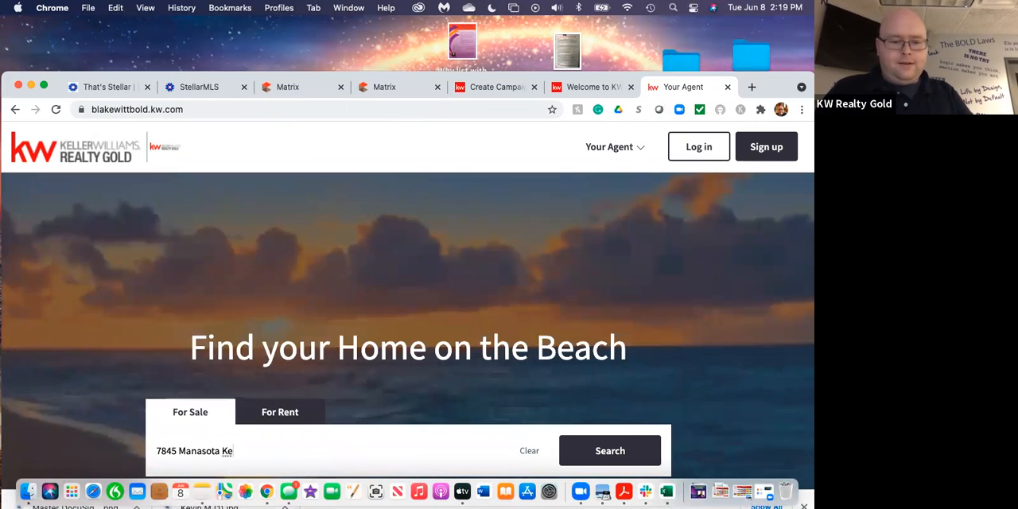
click(578, 444)
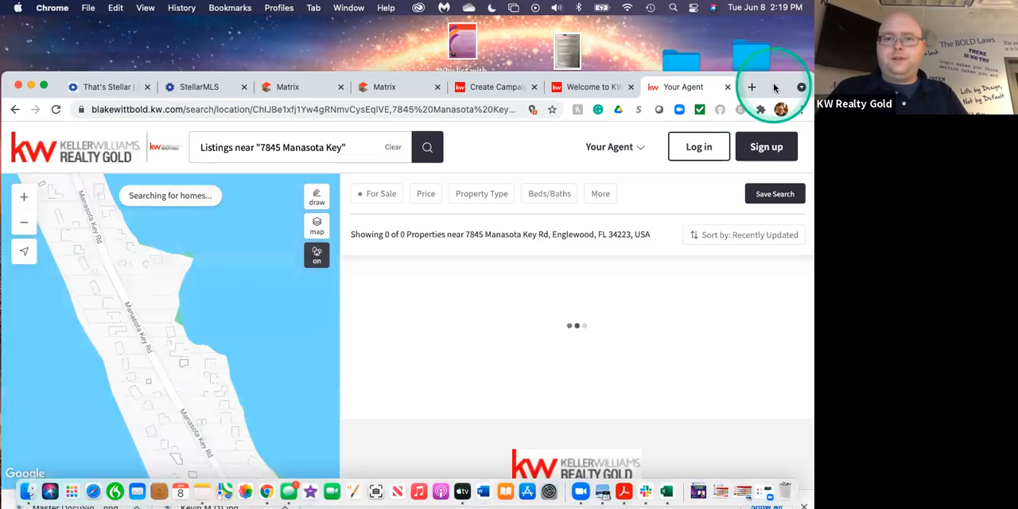
Open the $2.20m Manasota Key Road listing from the search results and copy its page URL.
drag(775, 88, 777, 35)
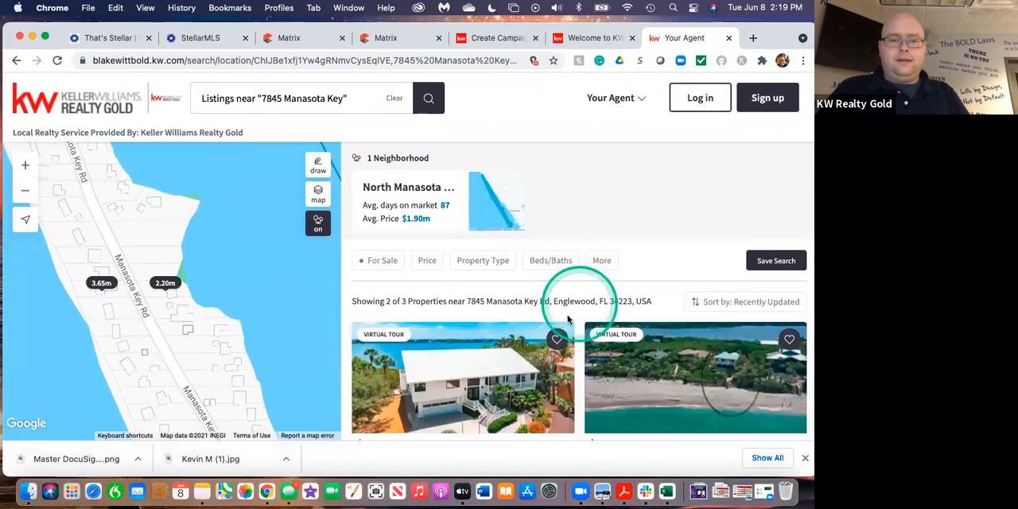
scroll(501, 354, down, 3)
click(470, 310)
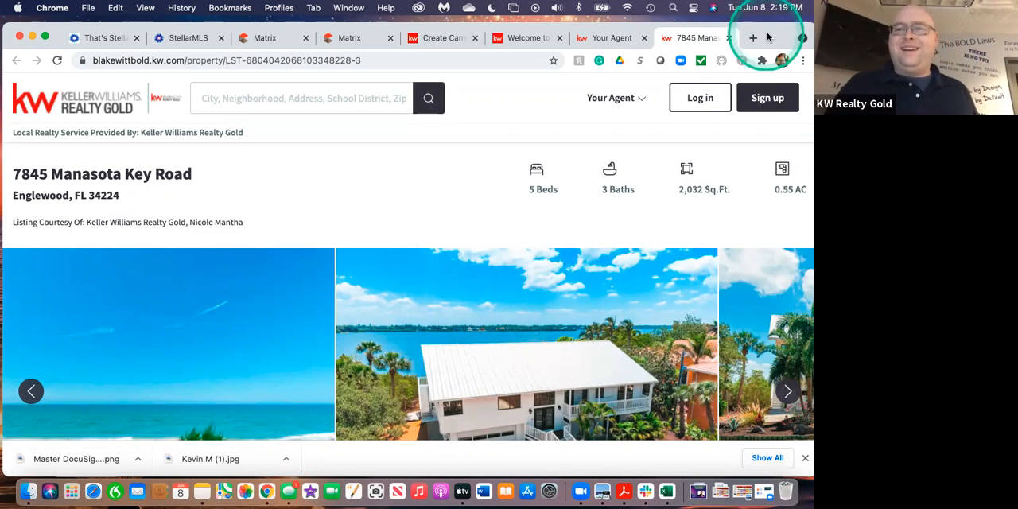
drag(773, 33, 772, 65)
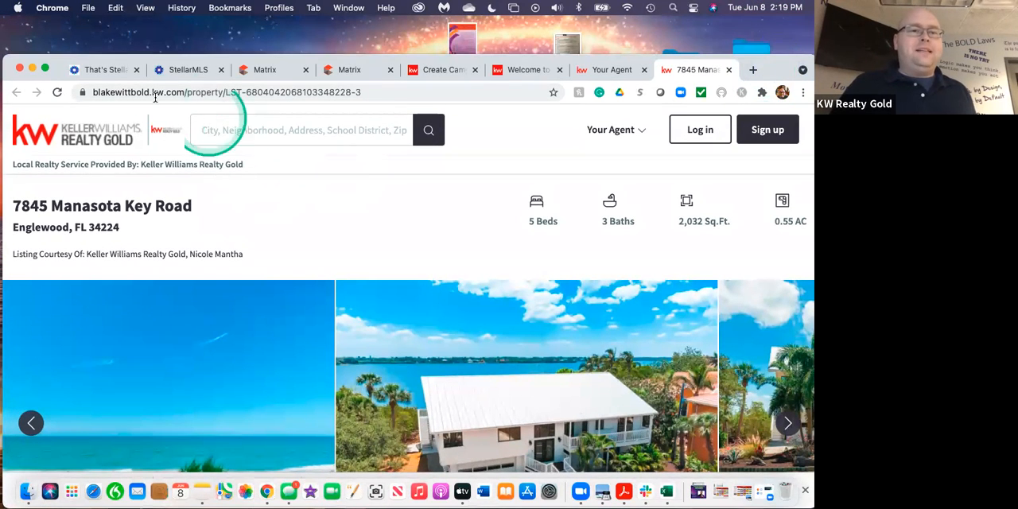
click(361, 93)
key(super+c)
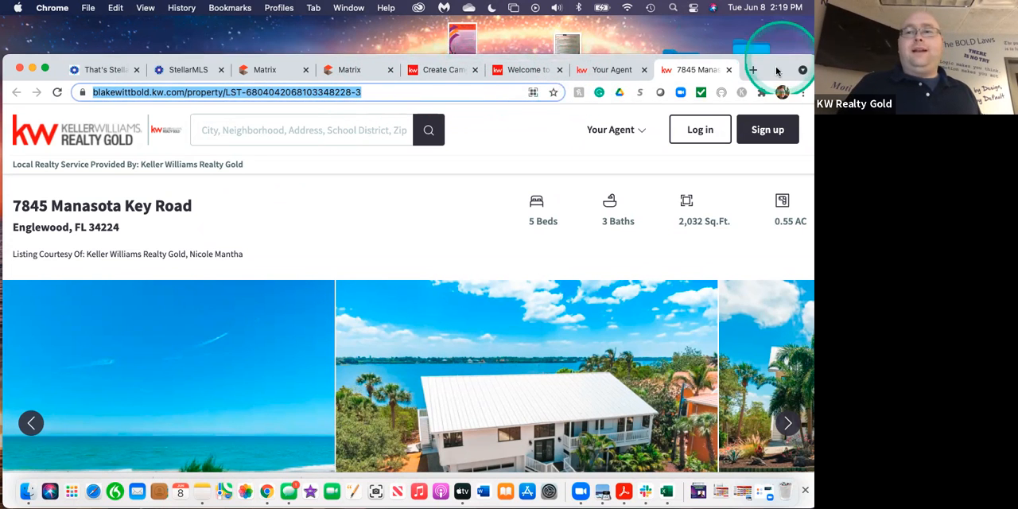
Examine the listing page's description, property details, neighborhood, nearby schools and agent contact form.
drag(774, 64, 772, 33)
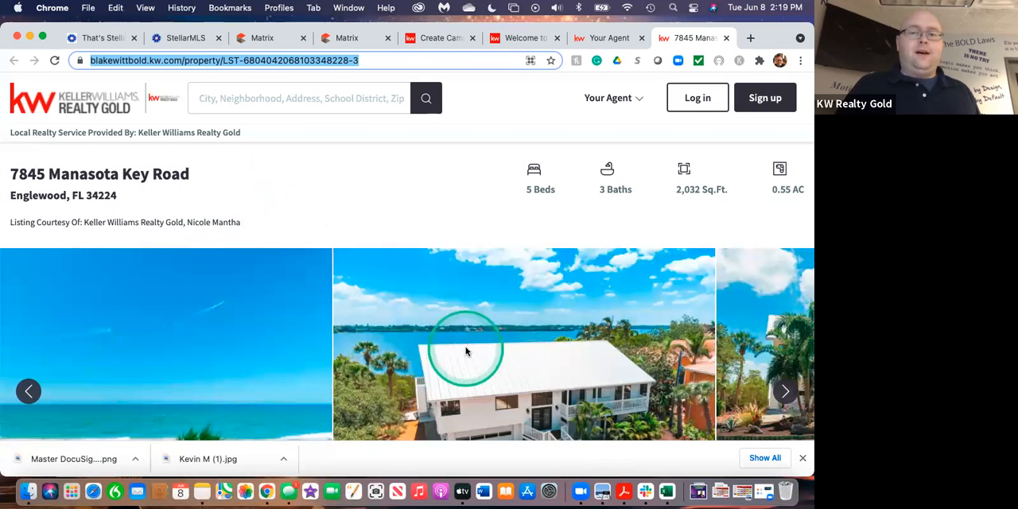
scroll(466, 353, down, 5)
scroll(466, 350, down, 2)
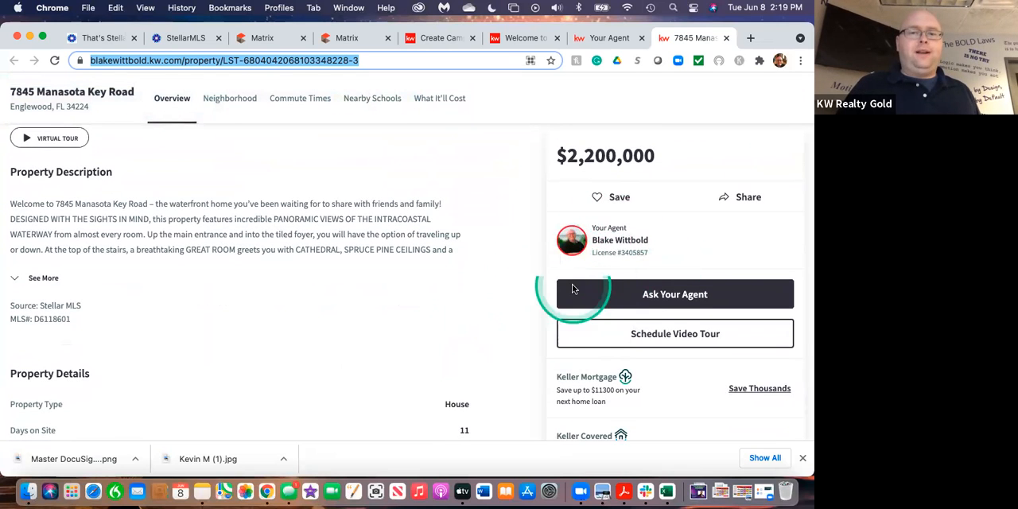
scroll(401, 339, down, 8)
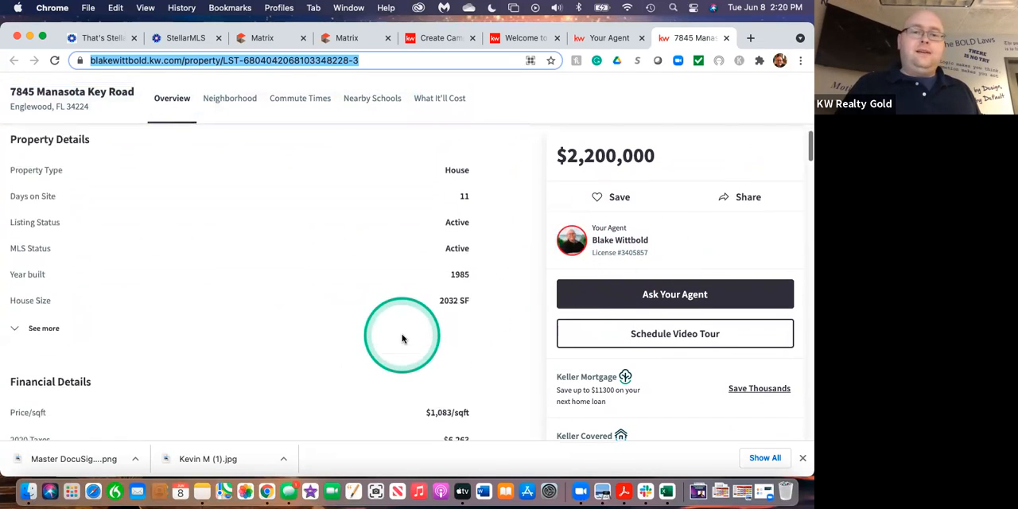
scroll(402, 335, down, 10)
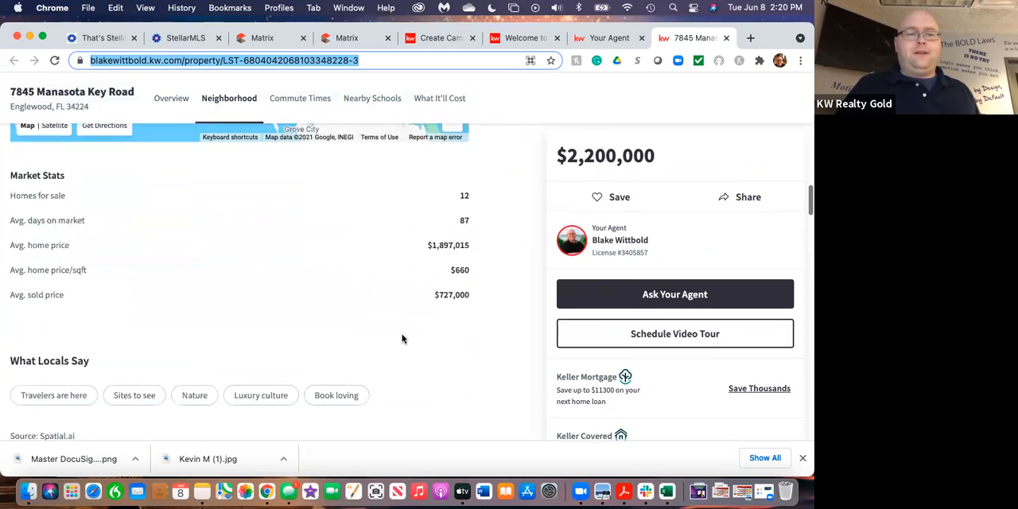
scroll(401, 338, down, 10)
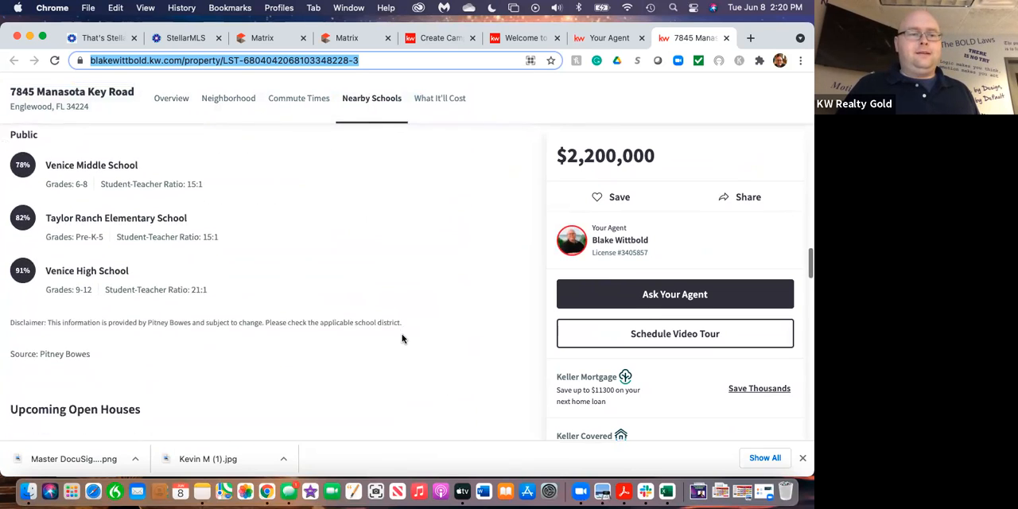
scroll(402, 338, down, 8)
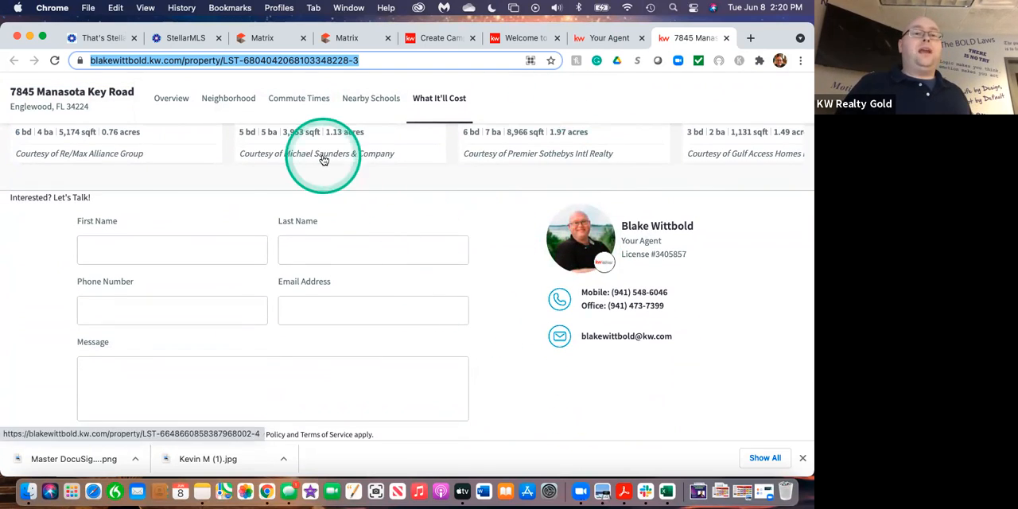
scroll(325, 159, up, 10)
scroll(323, 159, up, 10)
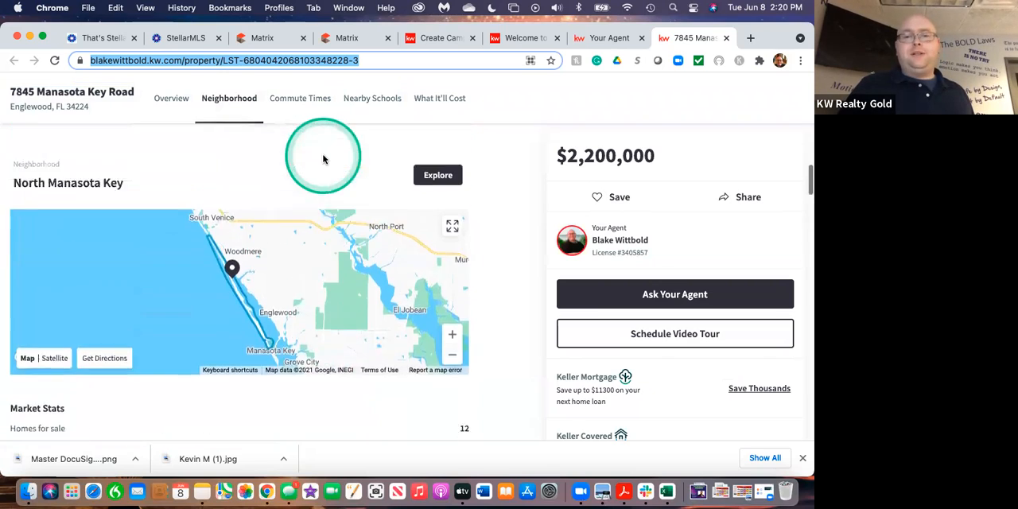
scroll(323, 160, up, 5)
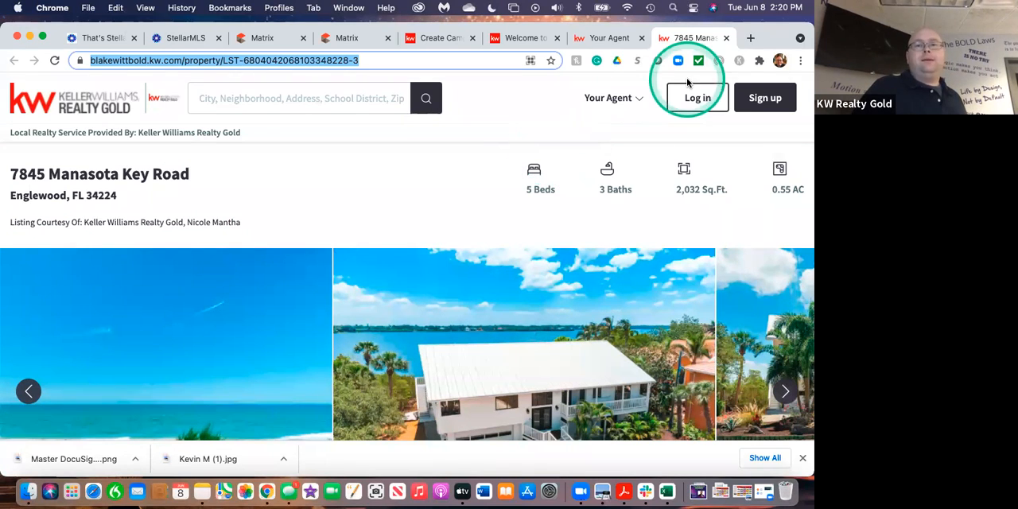
drag(766, 40, 762, 73)
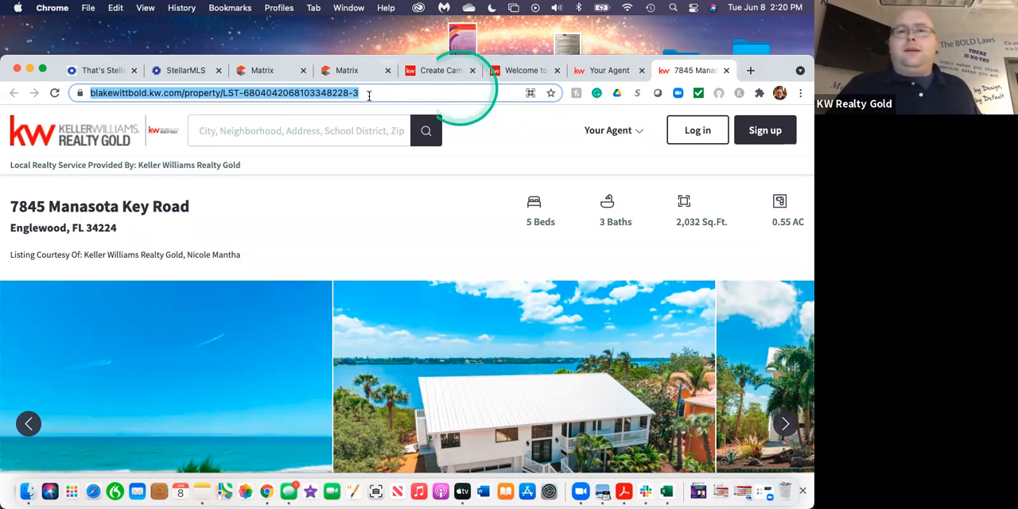
click(434, 74)
click(175, 365)
key(super+v)
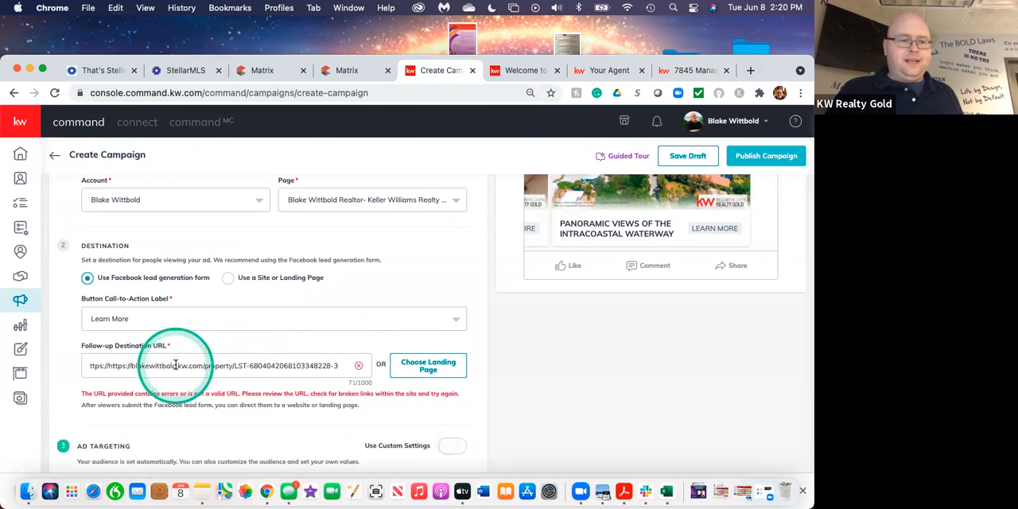
click(108, 366)
key(BackSpace)
key(BackSpace)
key(BackSpace)
key(BackSpace)
key(BackSpace)
key(BackSpace)
key(BackSpace)
key(BackSpace)
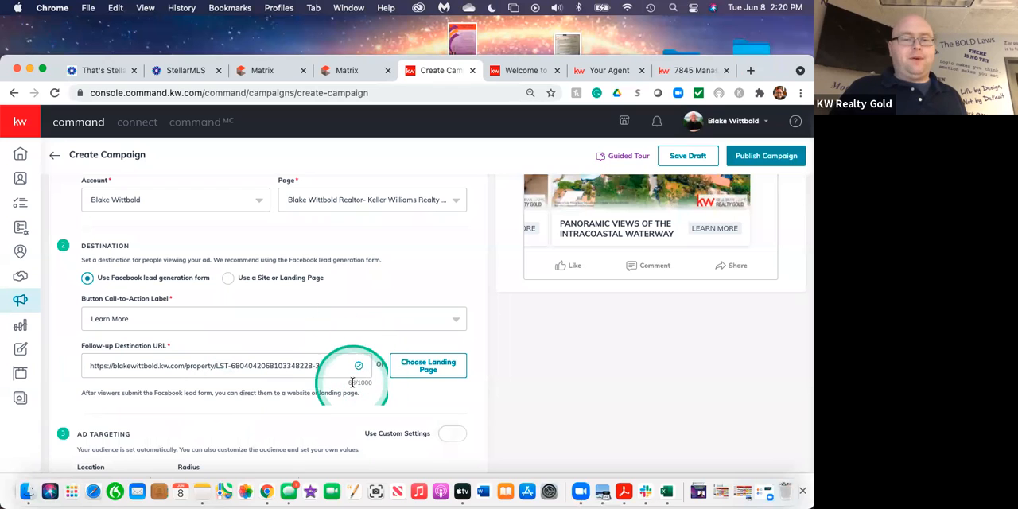
Enable custom settings for ad targeting and set the radius around Englewood, Florida to 25 miles.
scroll(362, 414, down, 2)
scroll(363, 414, down, 8)
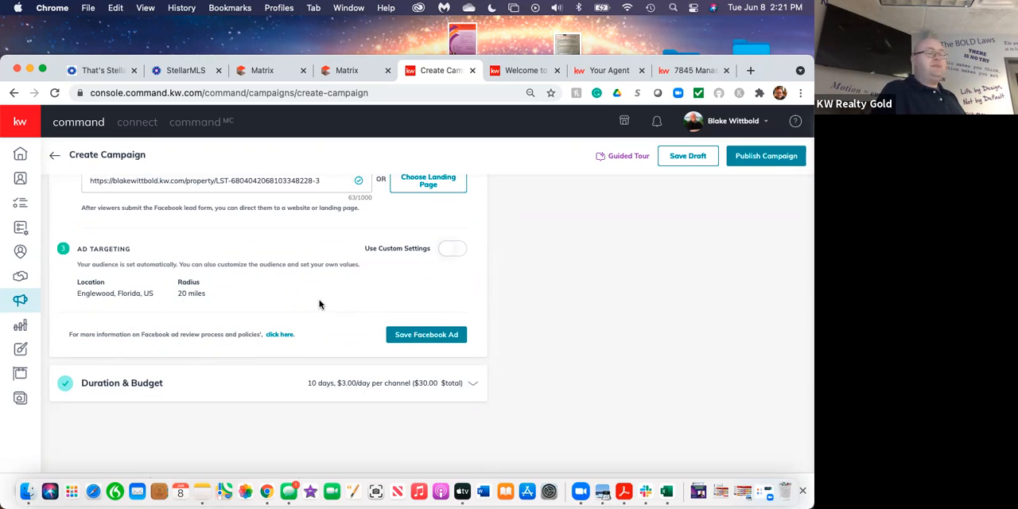
click(450, 249)
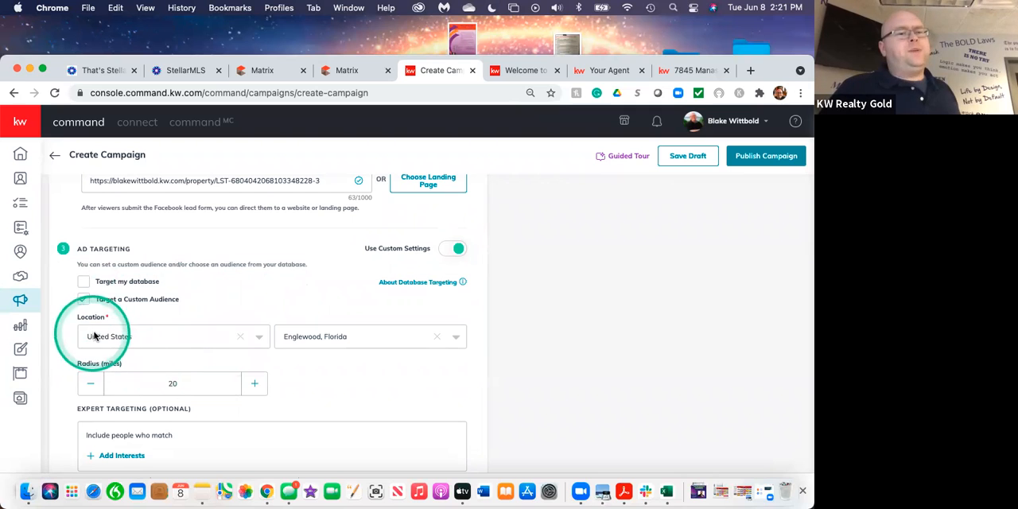
scroll(378, 383, down, 3)
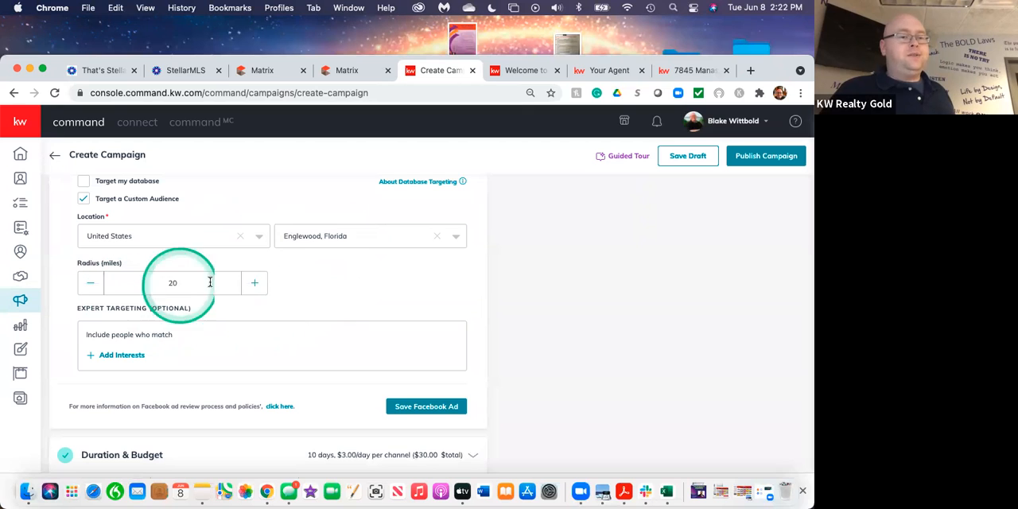
click(257, 283)
click(256, 282)
click(256, 283)
click(256, 282)
click(256, 283)
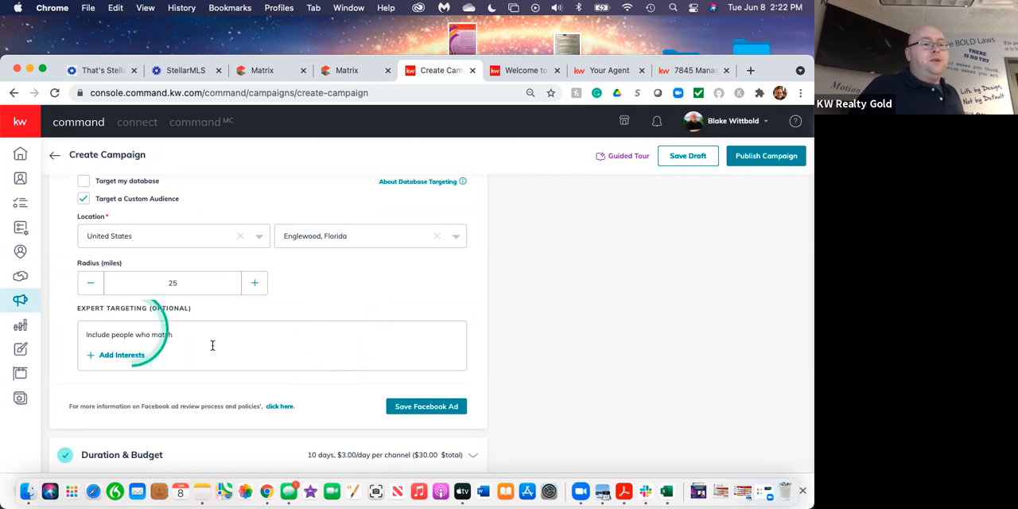
Open the interest picker for expert targeting and browse the list of available interests.
click(121, 356)
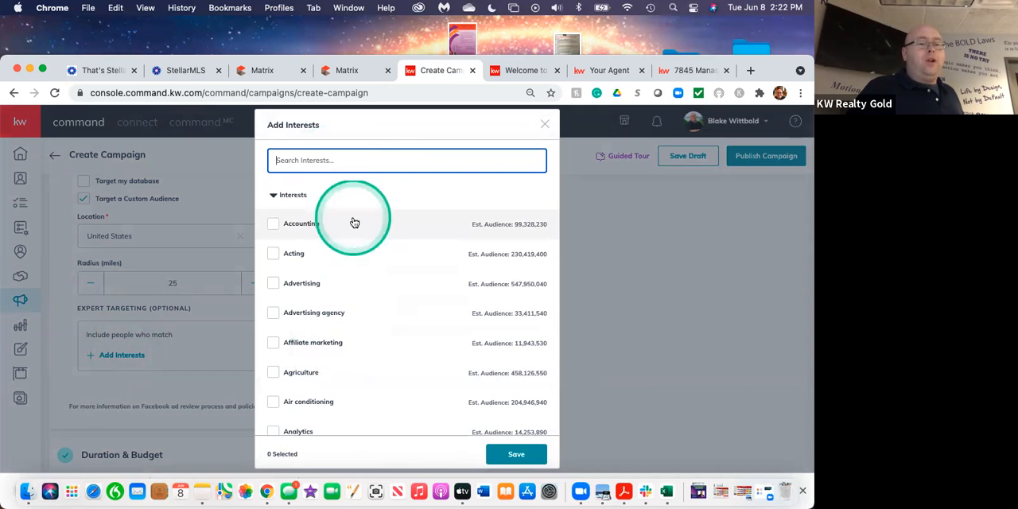
scroll(399, 307, down, 1)
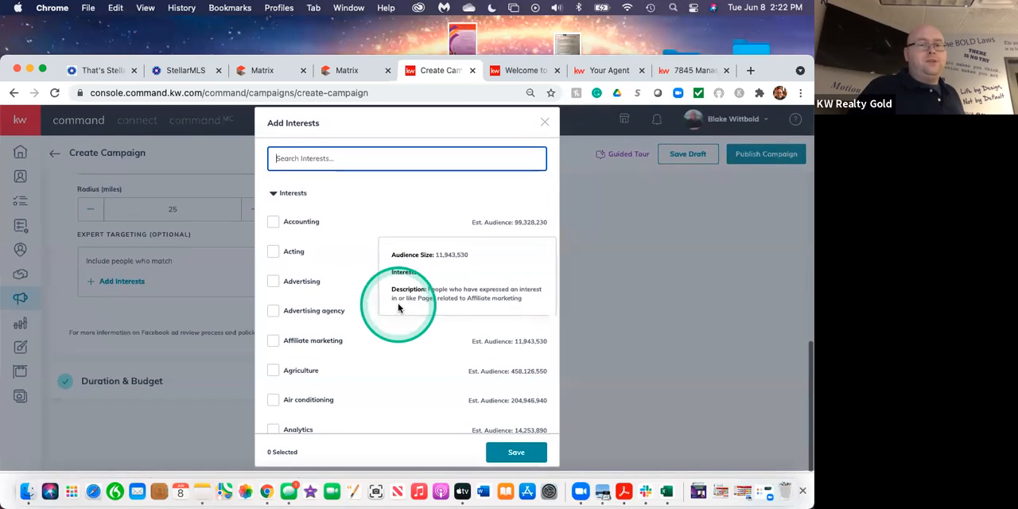
scroll(362, 234, up, 2)
scroll(324, 369, down, 5)
scroll(324, 369, down, 20)
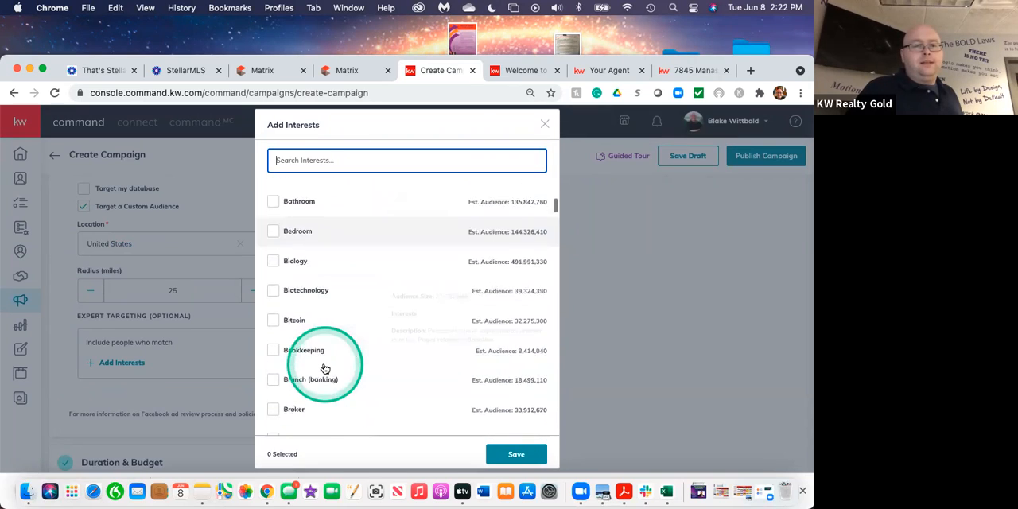
scroll(324, 369, down, 20)
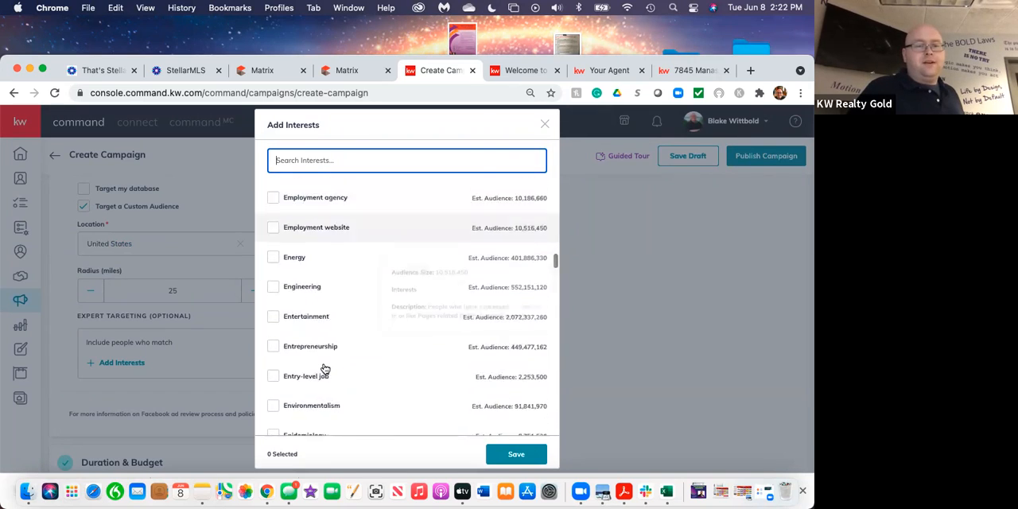
scroll(325, 369, down, 20)
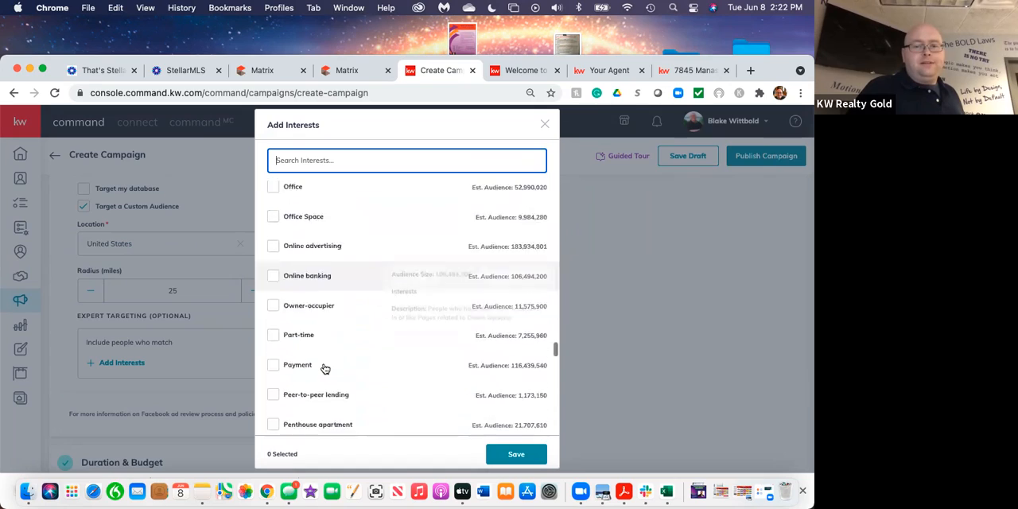
scroll(323, 366, up, 20)
click(325, 374)
scroll(324, 373, up, 20)
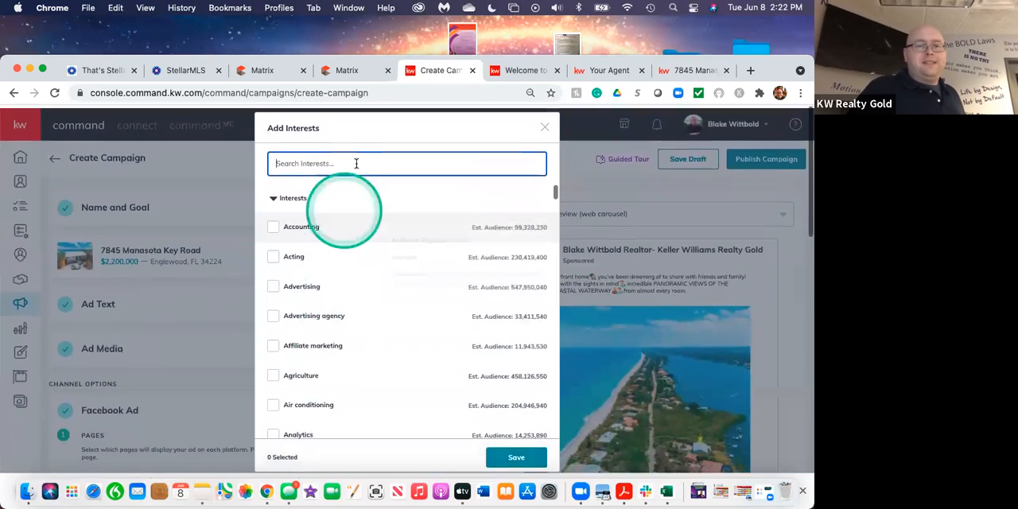
Search the interests for "Real Estate" and select Real estate investing and Real estate development.
click(326, 160)
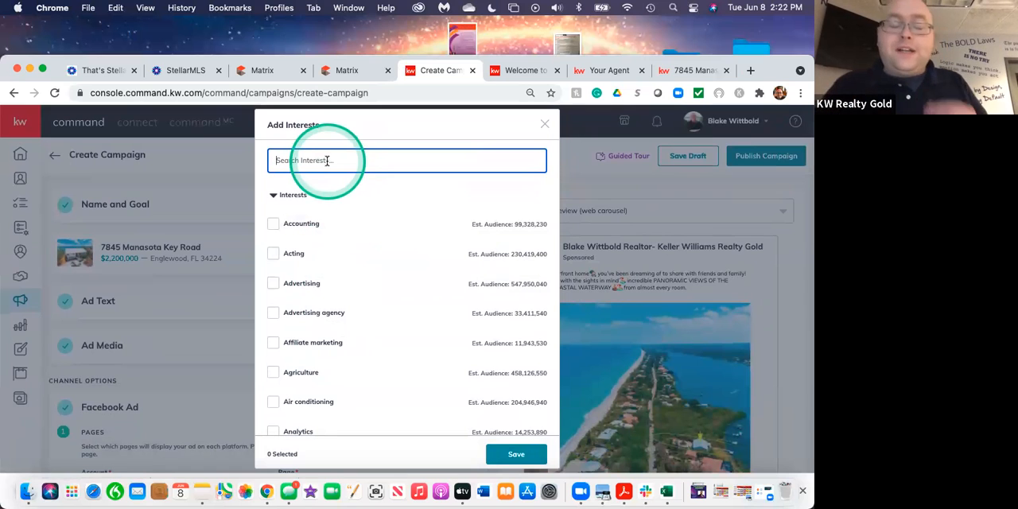
text(Real Estate)
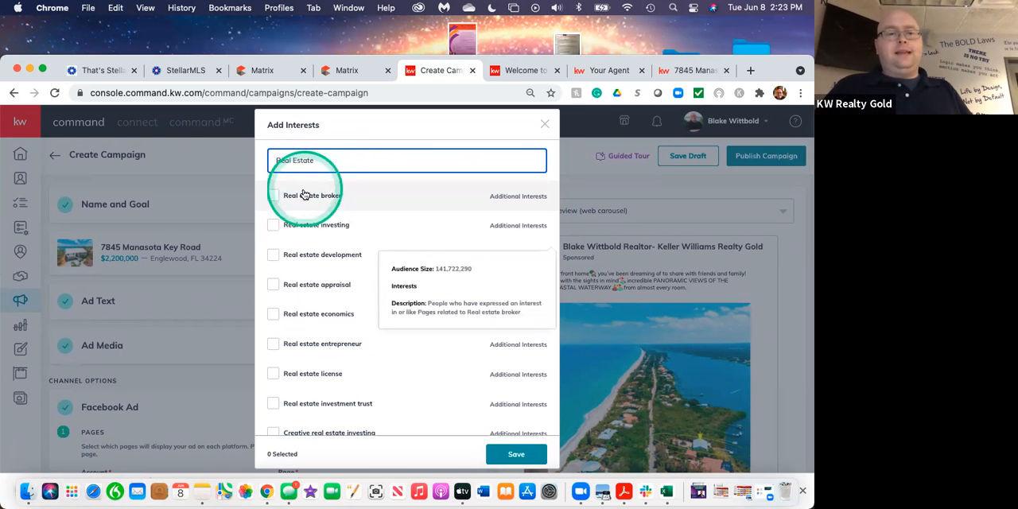
click(274, 226)
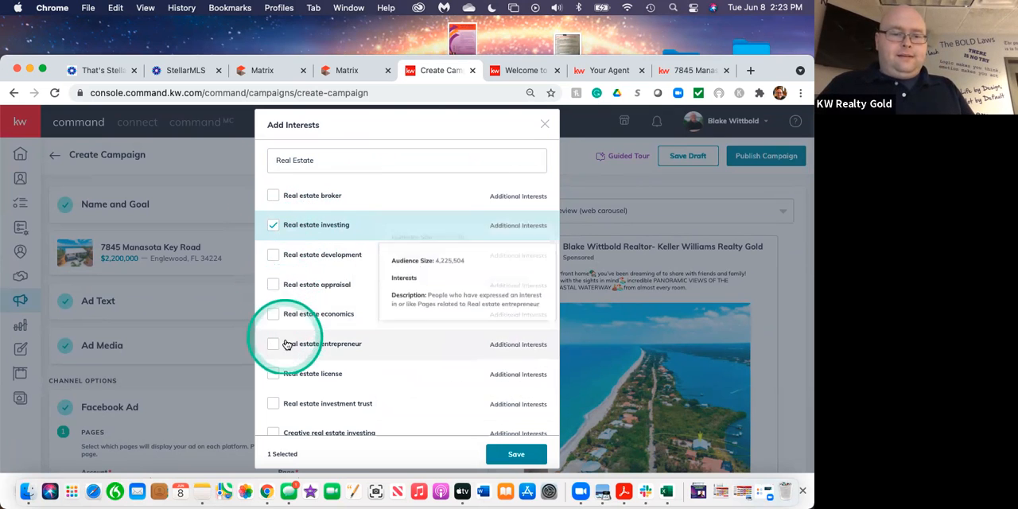
scroll(321, 377, down, 1)
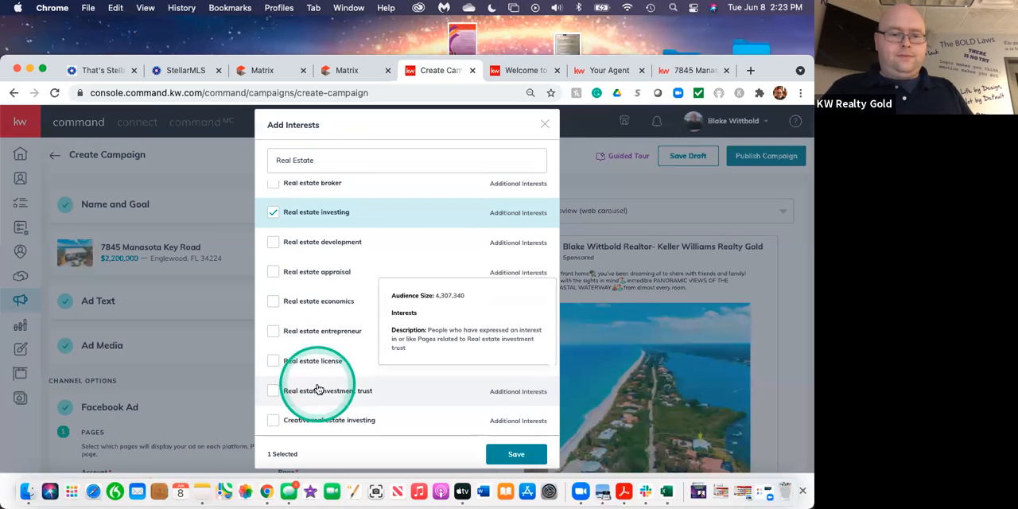
scroll(329, 340, up, 1)
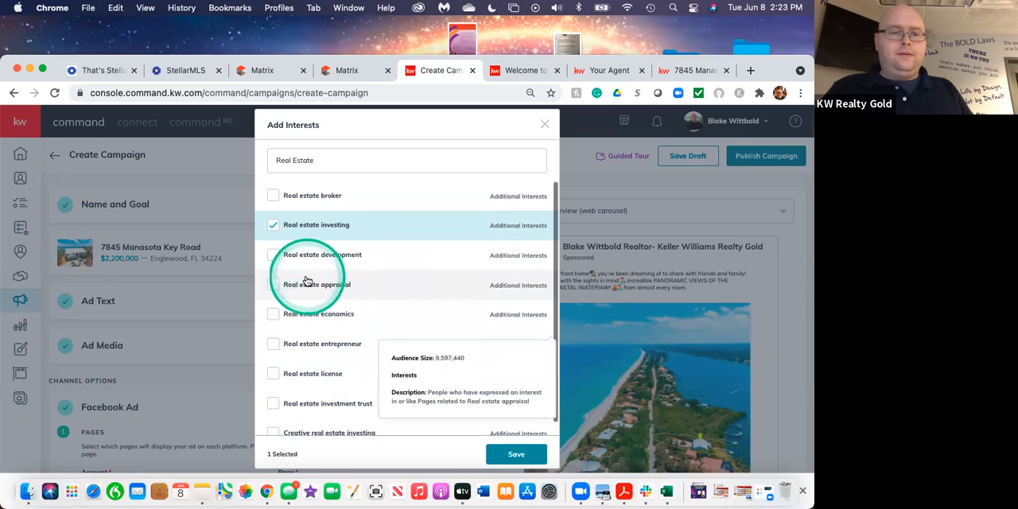
click(275, 256)
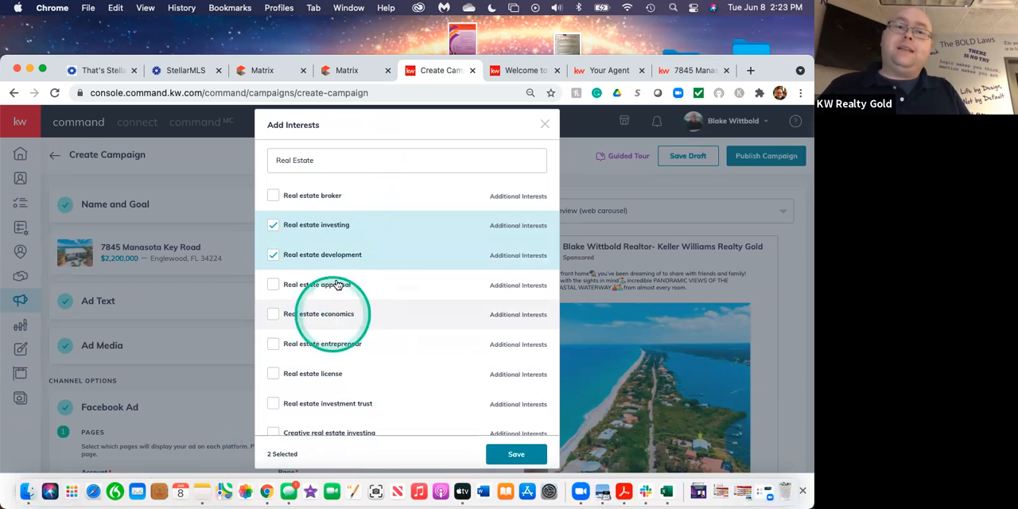
Replace the interest search with "Zillow" and select the Zillow interest.
click(319, 161)
key(BackSpace)
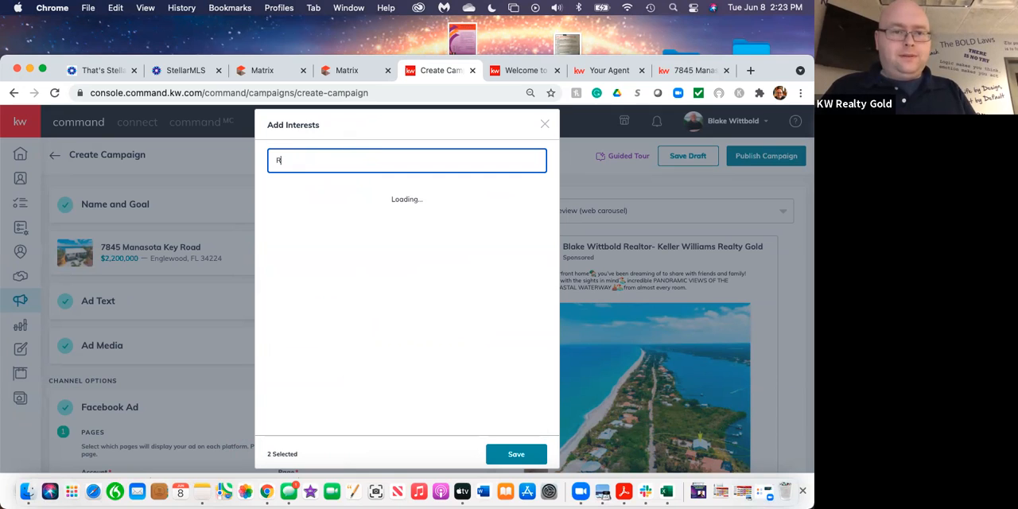
key(BackSpace)
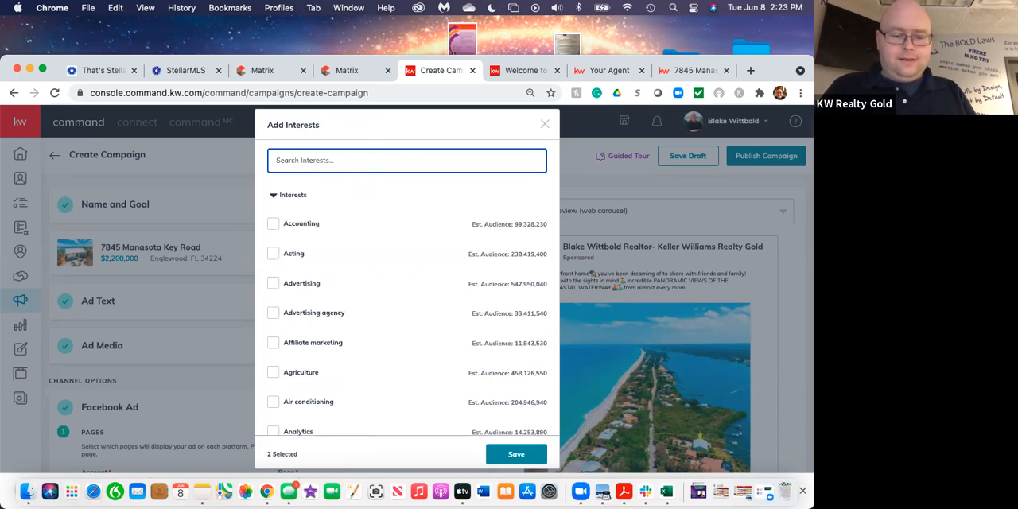
text(Zillow)
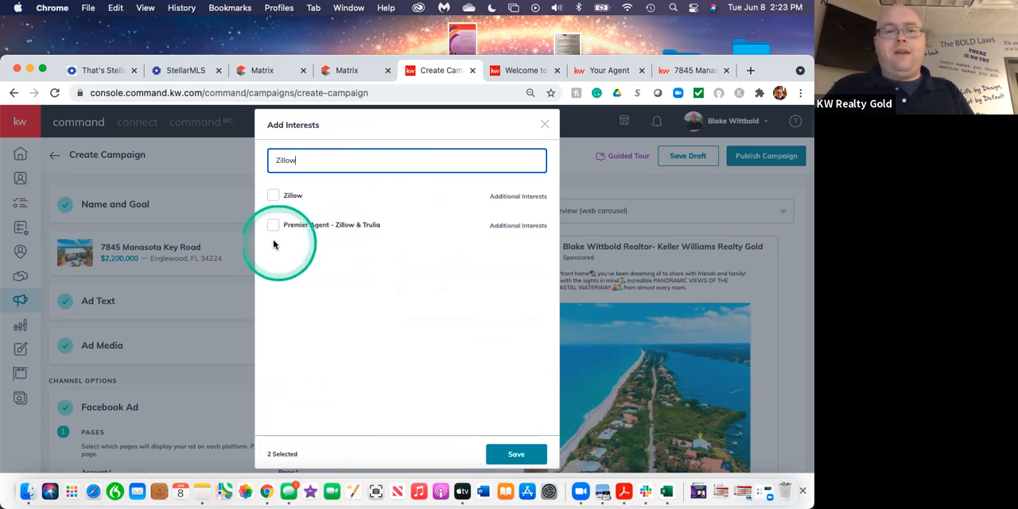
click(270, 197)
Replace the interest search with "Realtor.com" and select the realtor.com interest.
click(300, 164)
key(BackSpace)
key(BackSpace)
key(BackSpace)
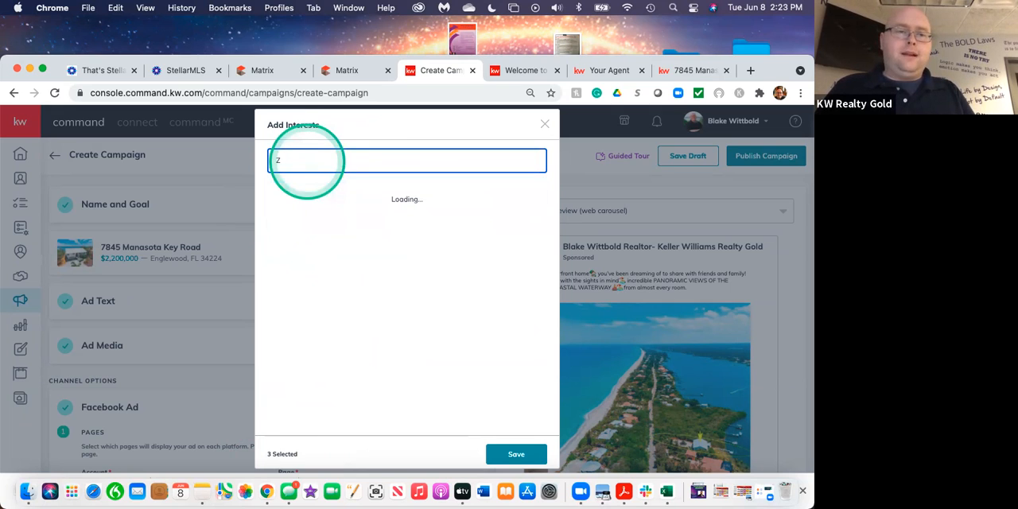
click(290, 162)
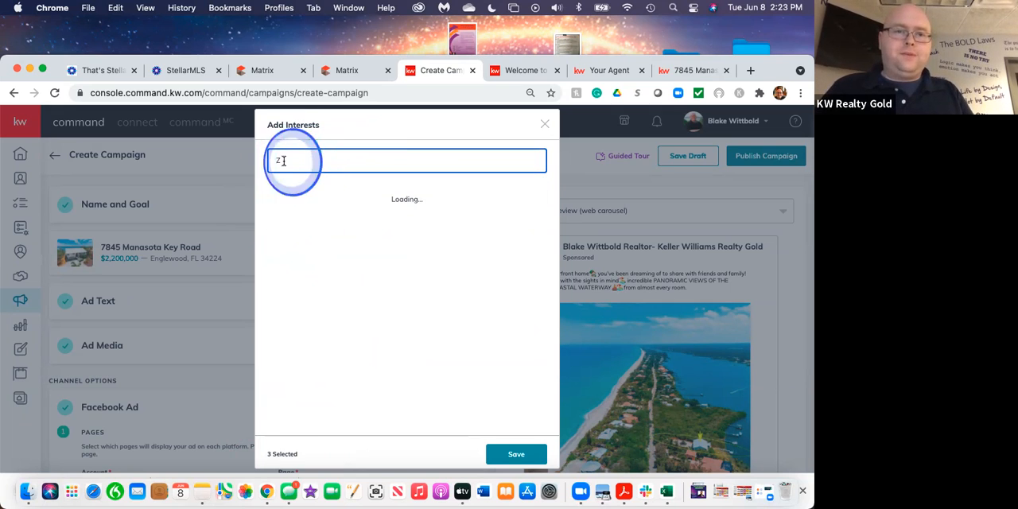
click(285, 162)
key(BackSpace)
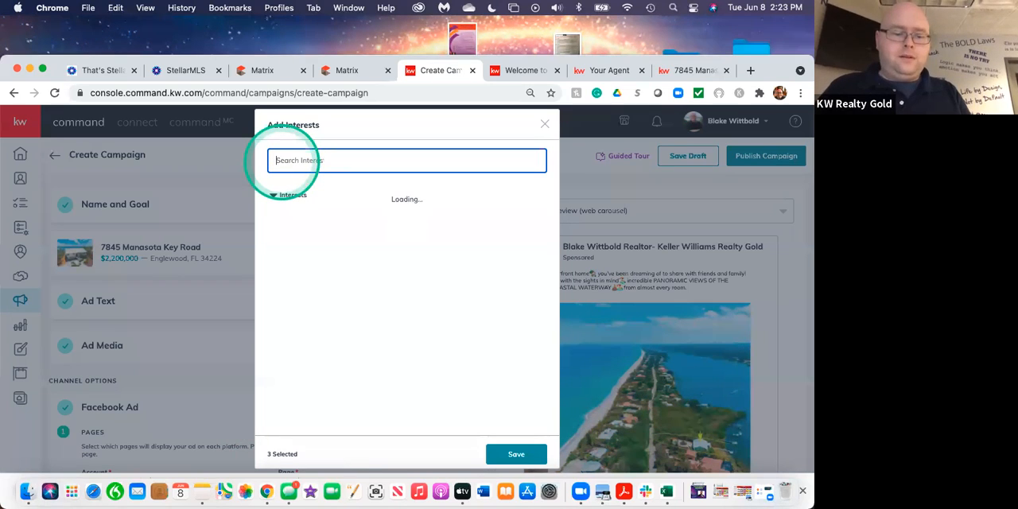
text(Realtor.com)
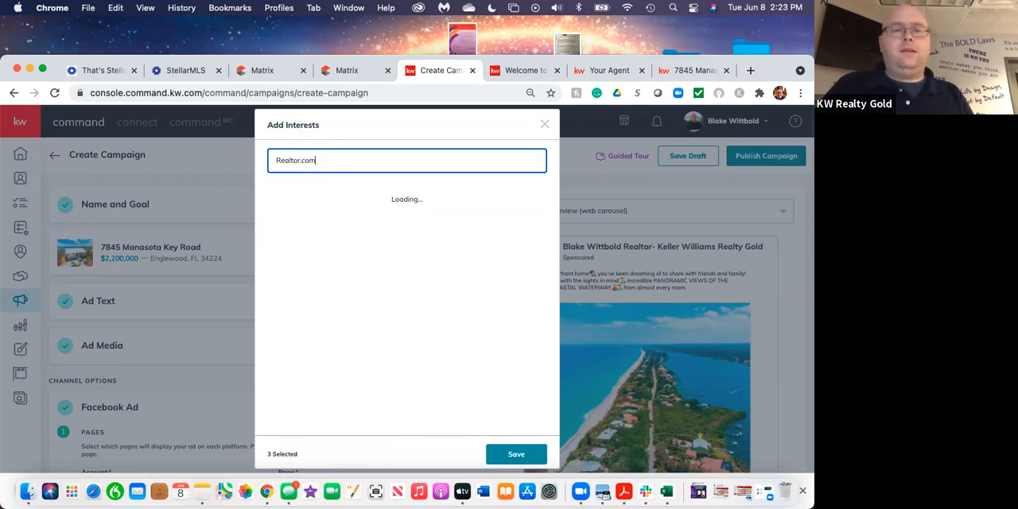
click(274, 199)
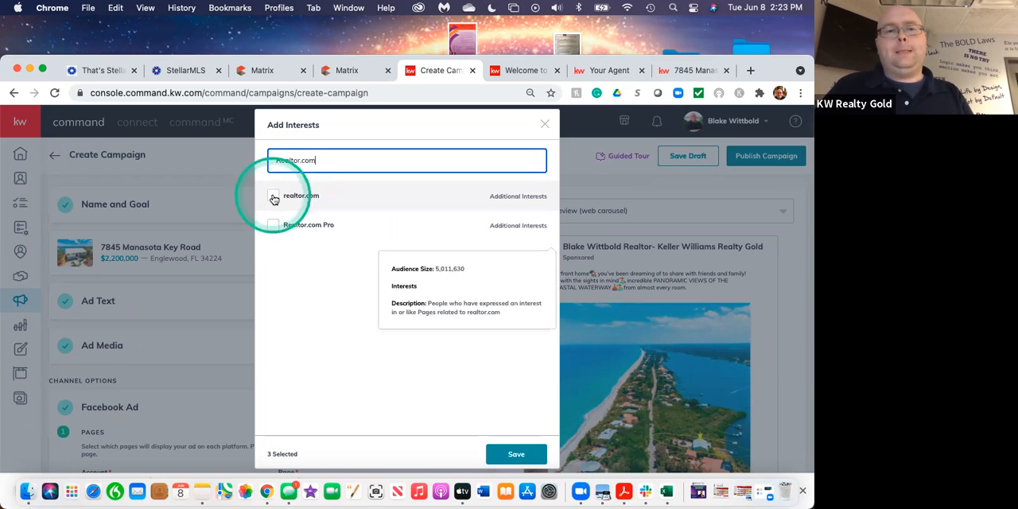
Replace the interest search with "Trulia" and select the Trulia interest.
click(319, 160)
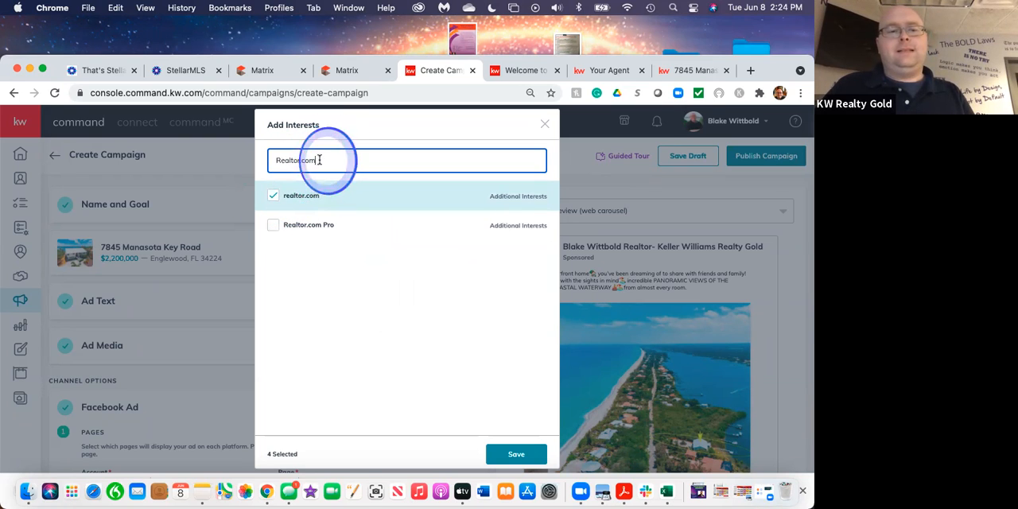
key(BackSpace)
key(BackSpace)
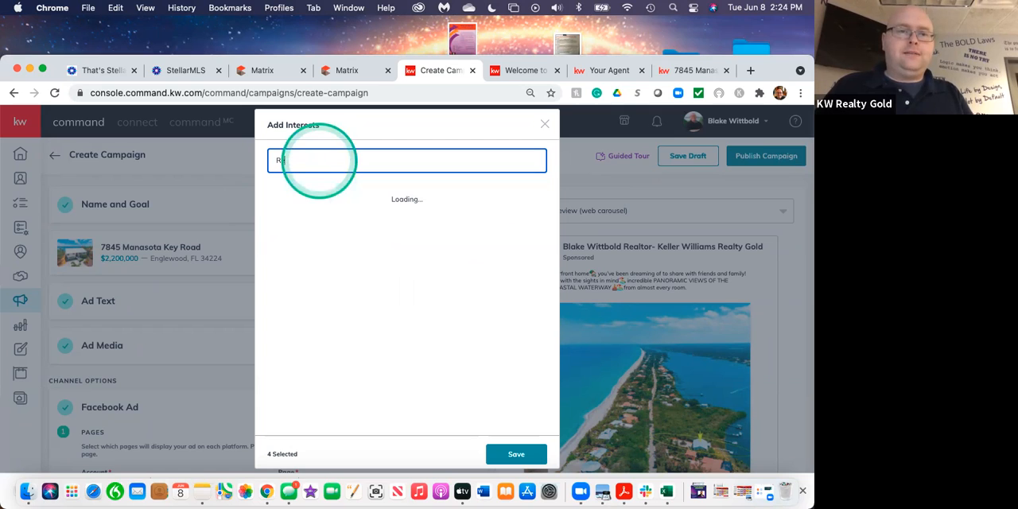
key(BackSpace)
key(BackSpace)
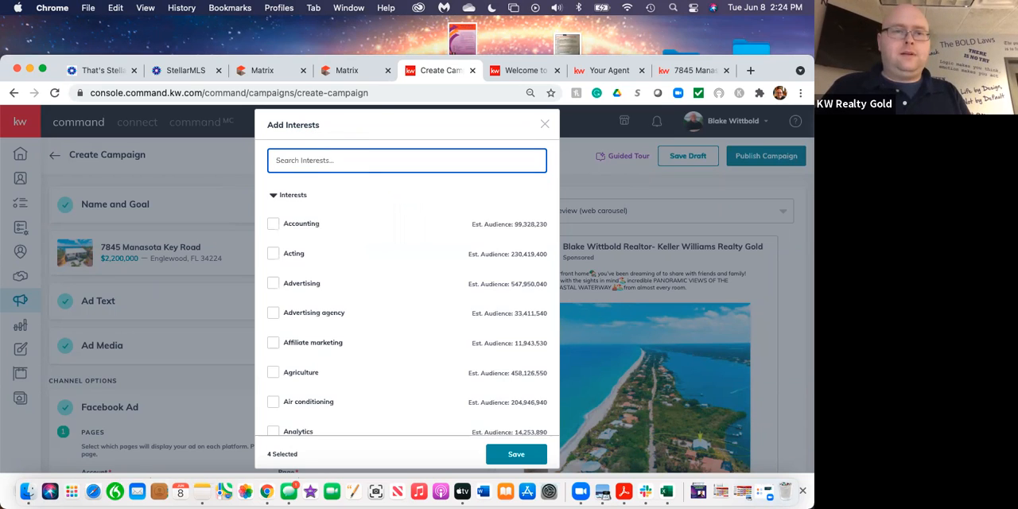
text(Trulia)
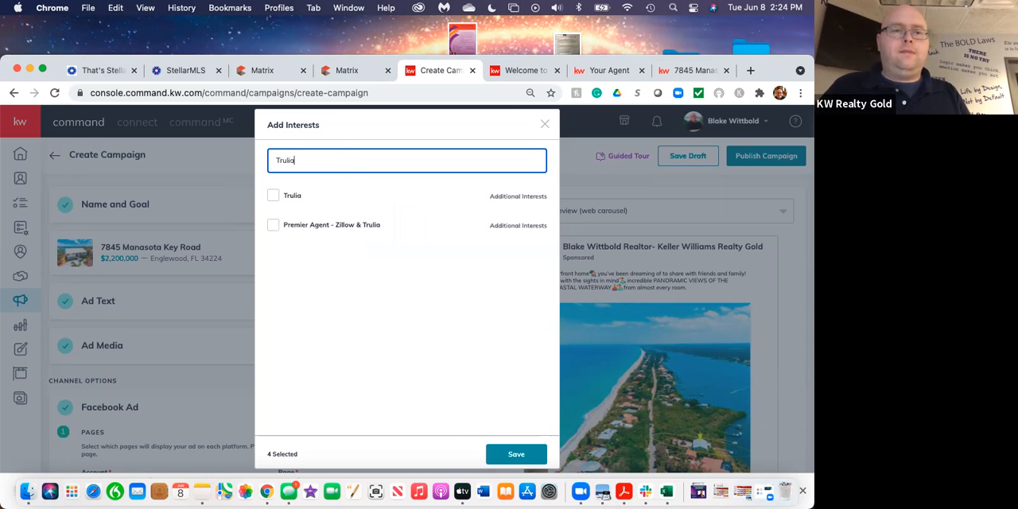
click(274, 198)
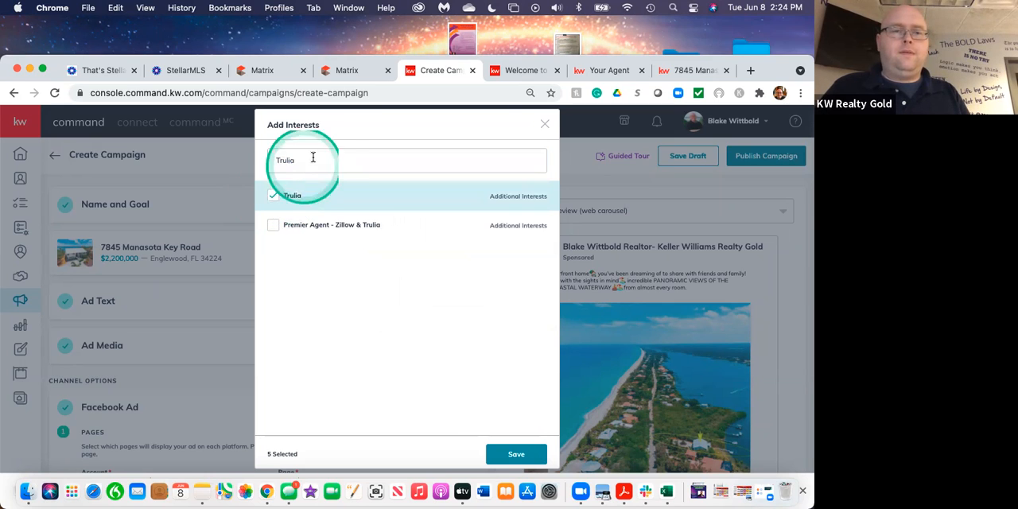
Search the interests for "First Time Home Buyer" in place of the Trulia search.
click(298, 166)
key(BackSpace)
key(BackSpace)
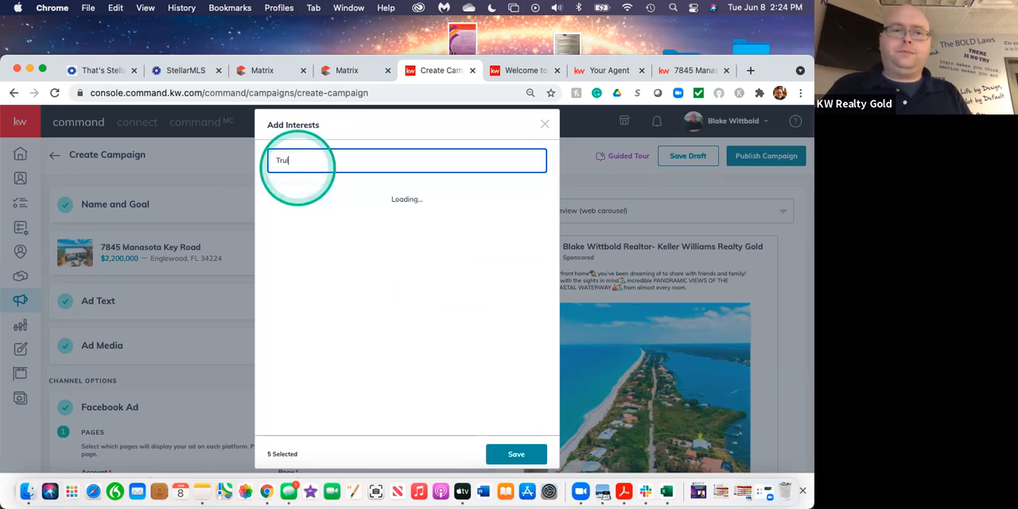
click(290, 167)
key(BackSpace)
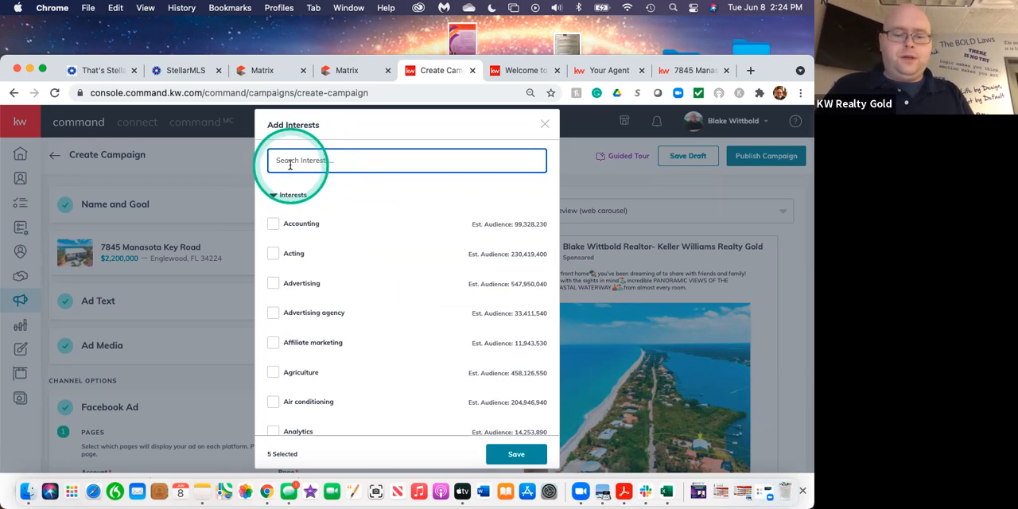
text(Fir)
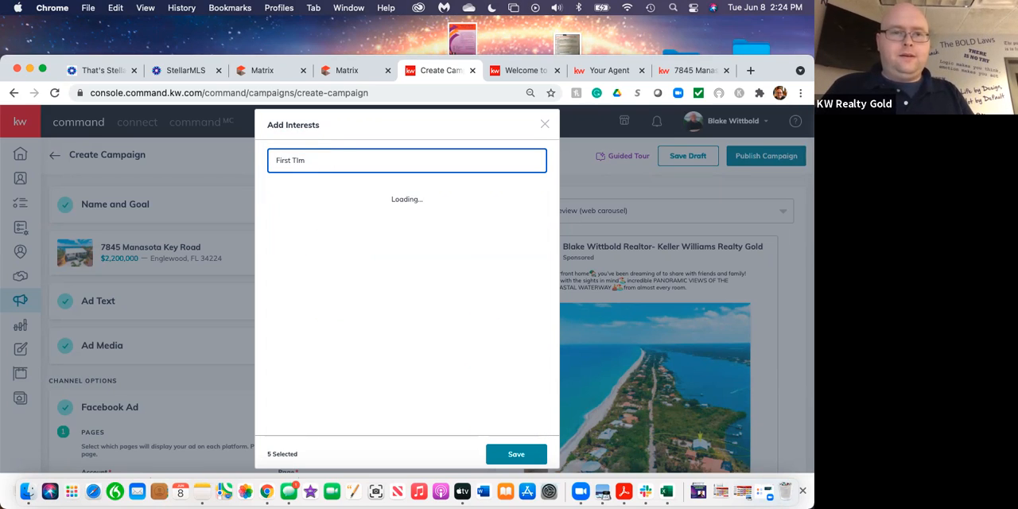
text(st Time Home BUyer)
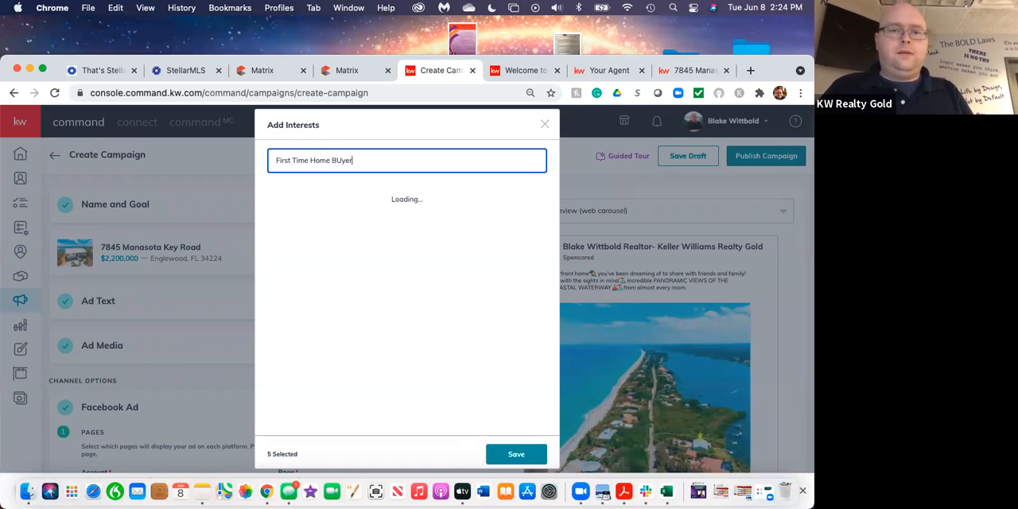
click(342, 161)
key(BackSpace)
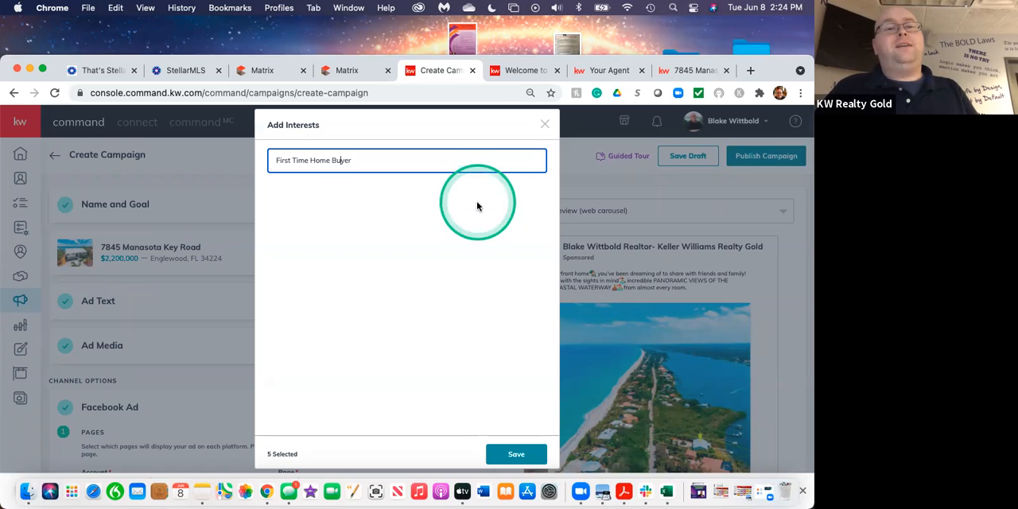
Replace the interest search with "House" and select the House Hunting interest.
click(361, 160)
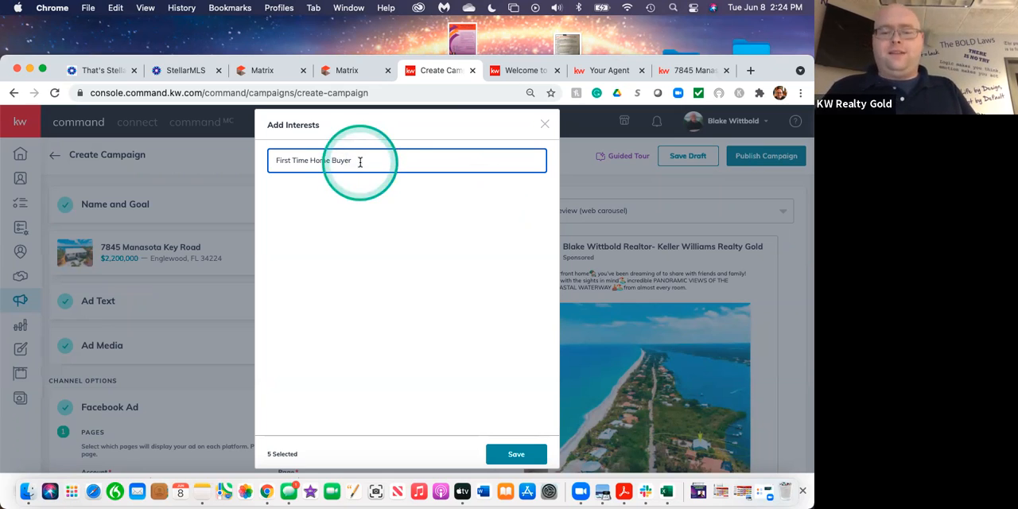
key(BackSpace)
key(BackSpace)
key(BackSpace)
key(BackSpace)
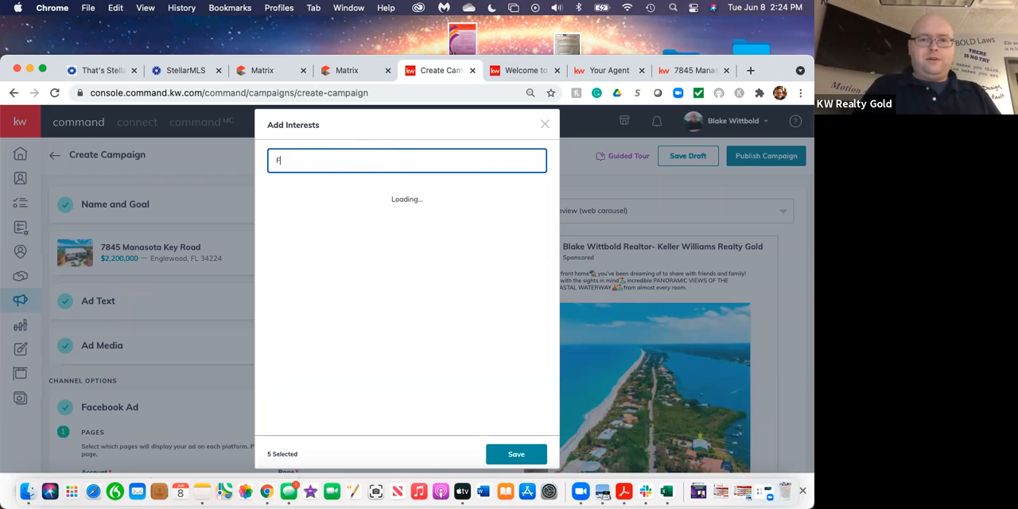
key(BackSpace)
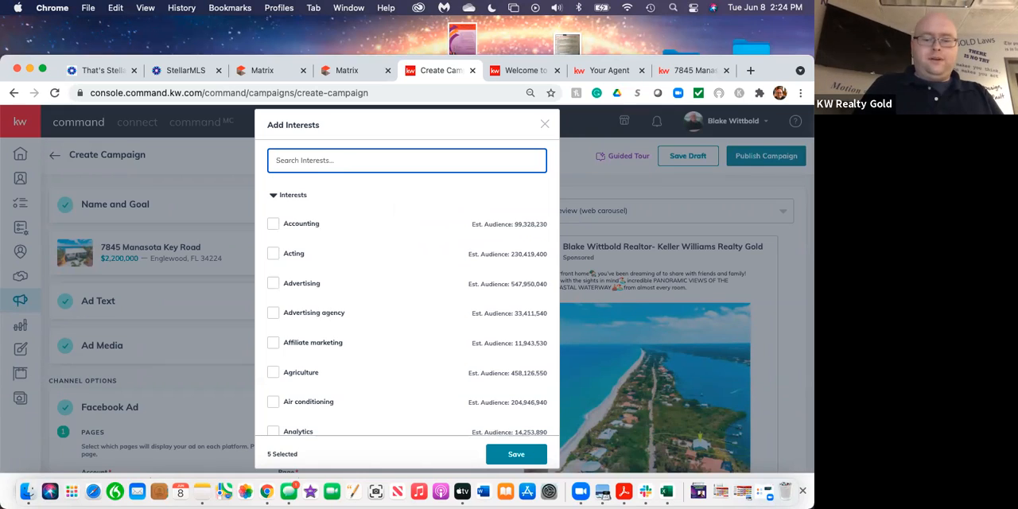
text(House)
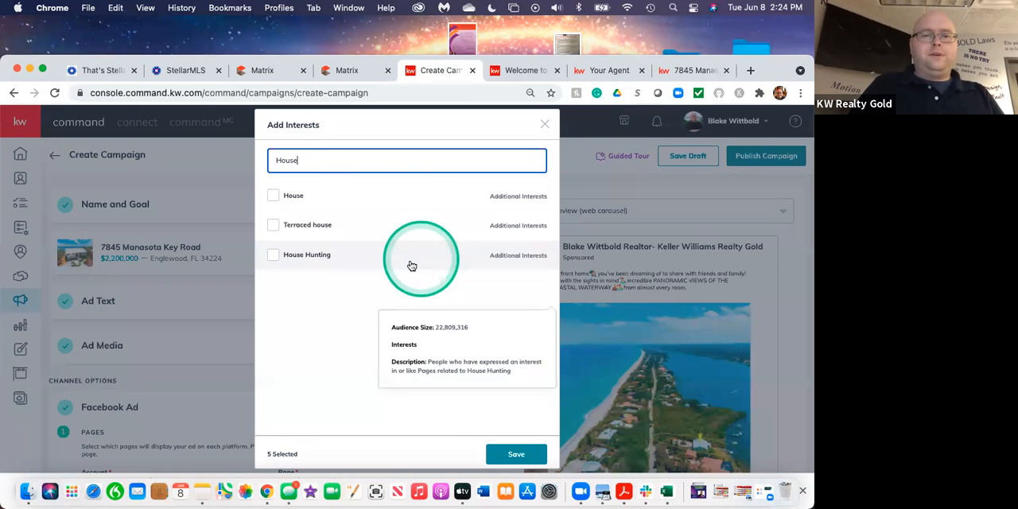
click(275, 256)
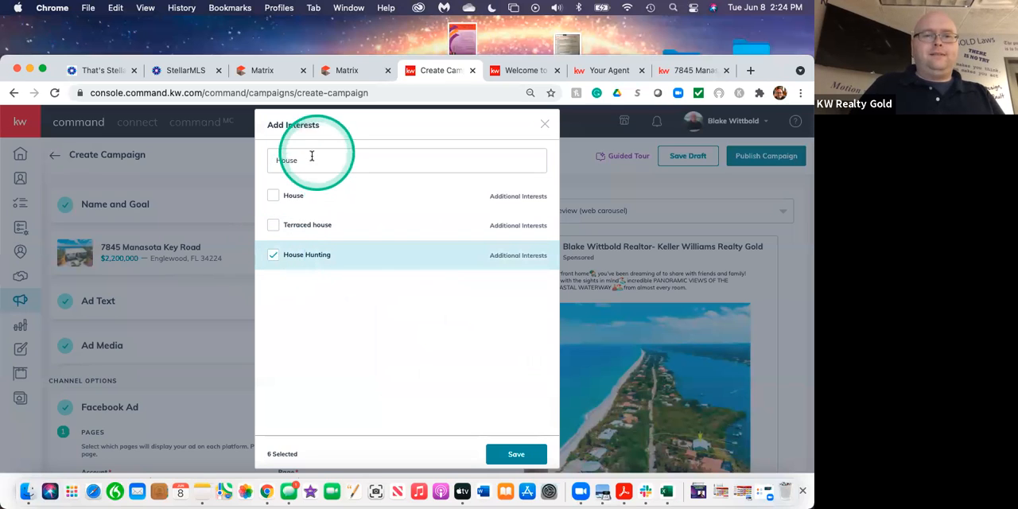
Replace the interest search with "First" and select the First-time buyer interest.
click(311, 156)
key(BackSpace)
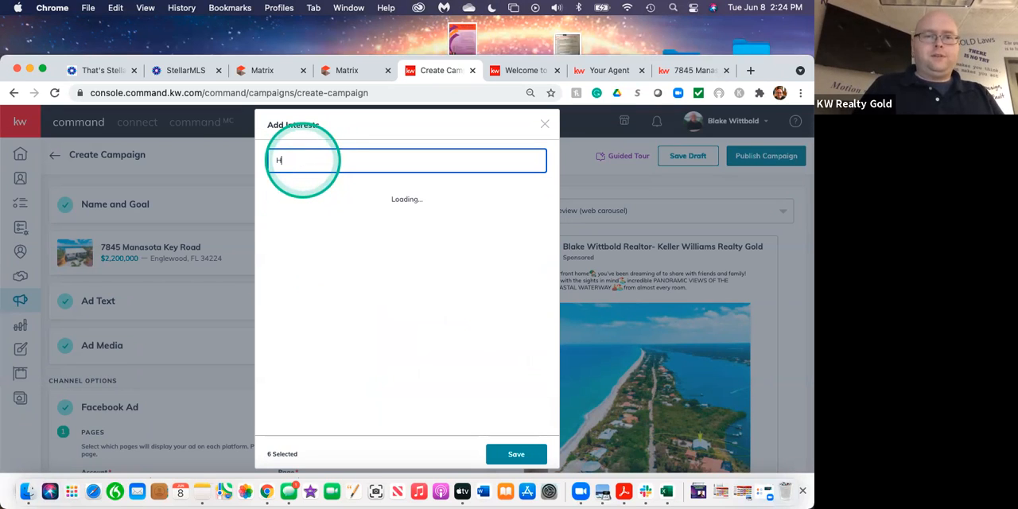
key(BackSpace)
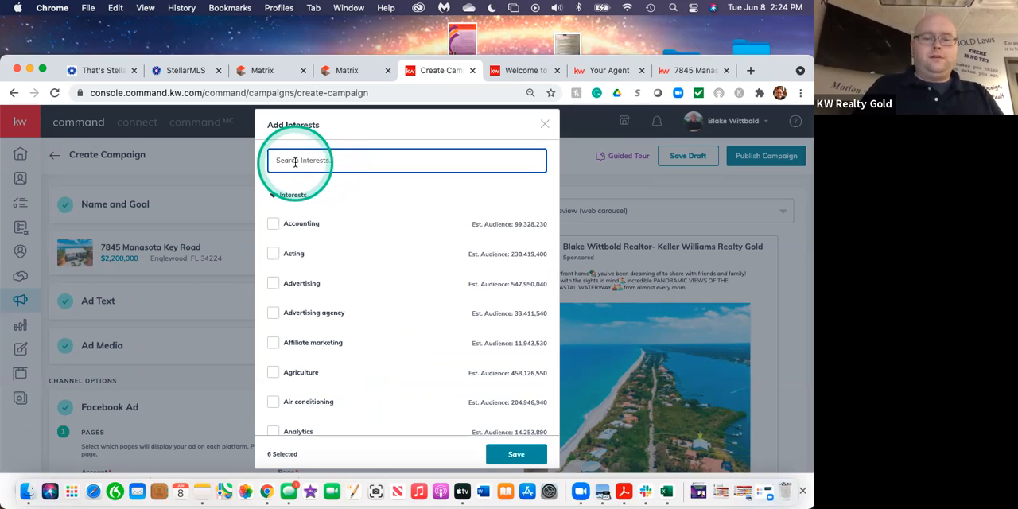
text(First)
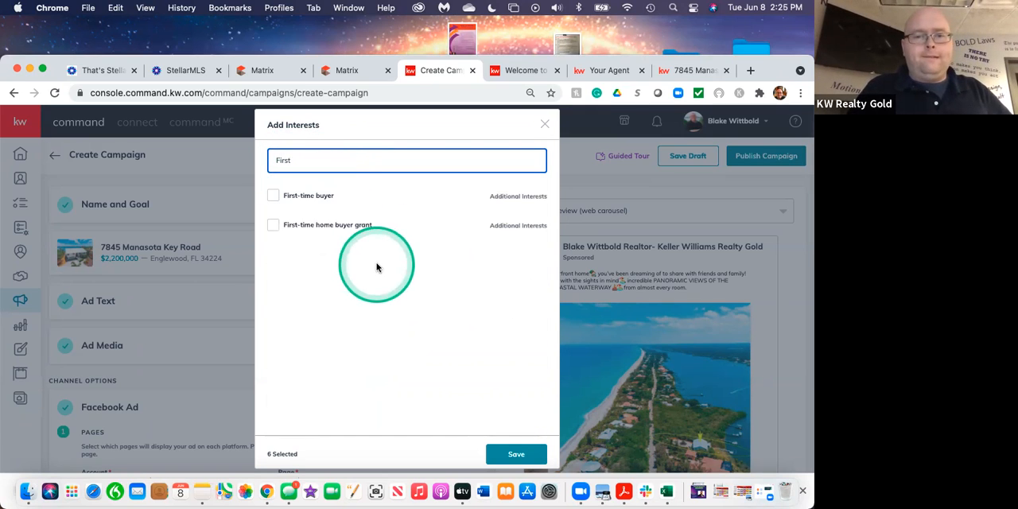
click(271, 198)
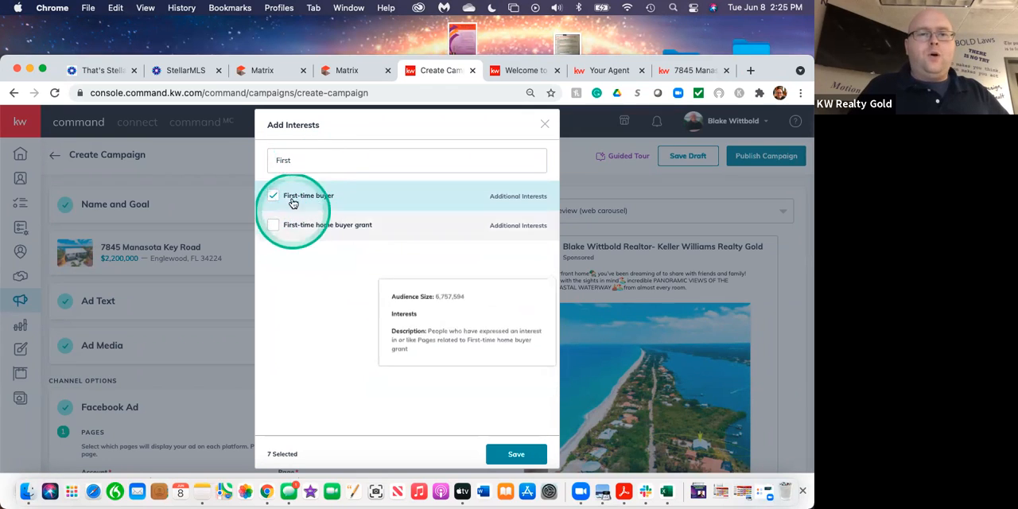
Replace the interest search with "Mortgage" and select the Mortgage loans interest.
click(290, 162)
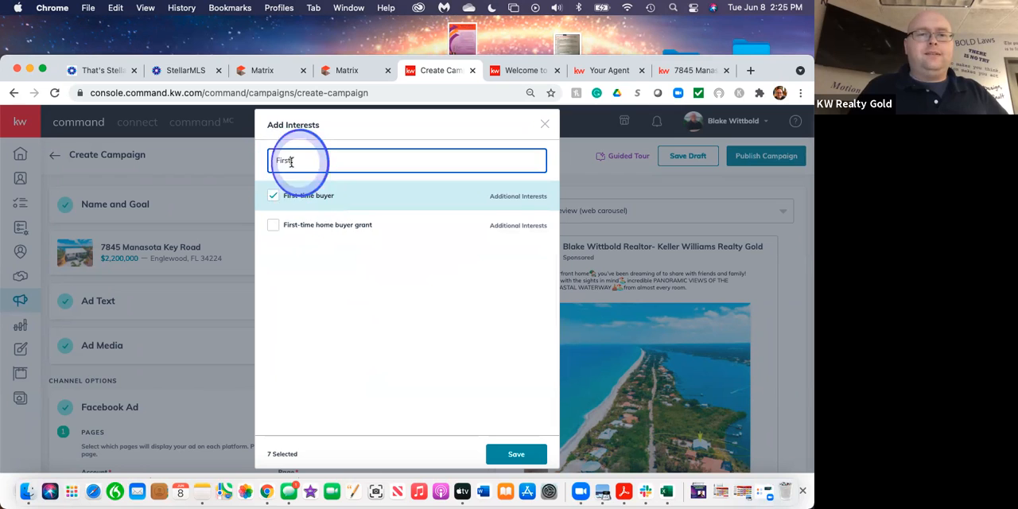
key(BackSpace)
key(BackSpace)
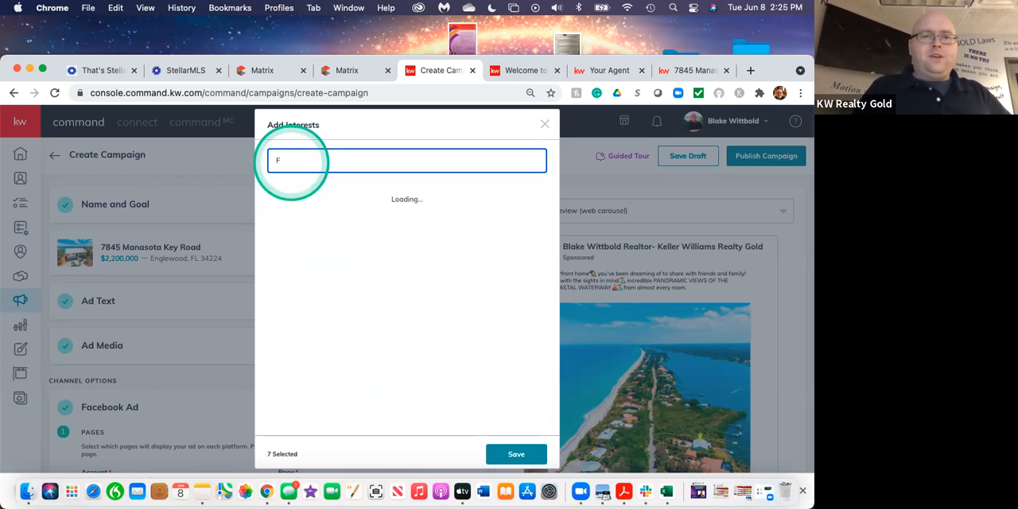
click(288, 162)
key(BackSpace)
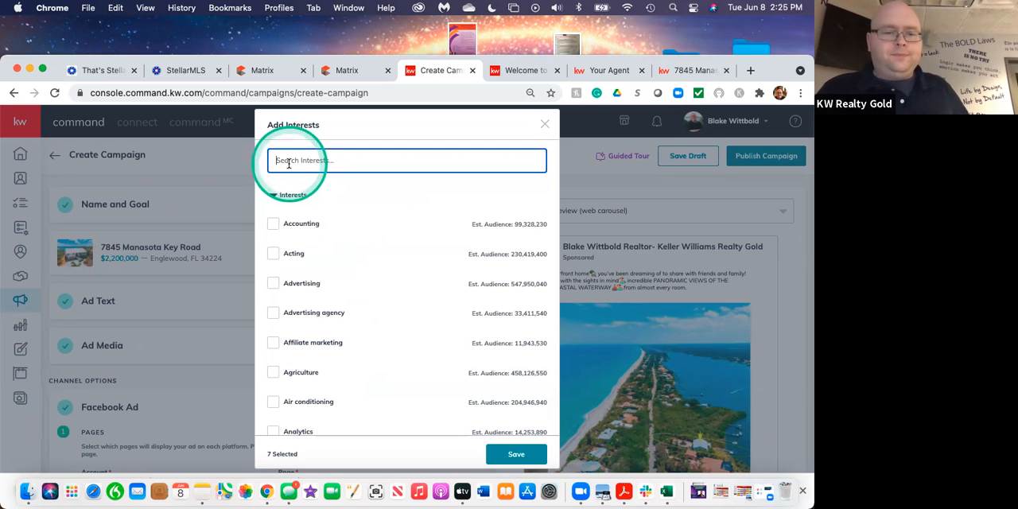
text(MO)
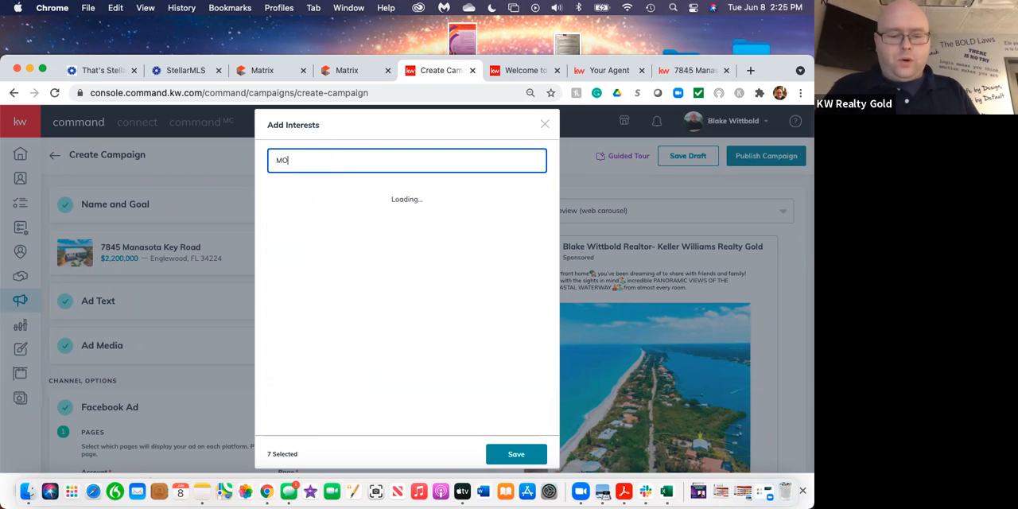
text(rtgage)
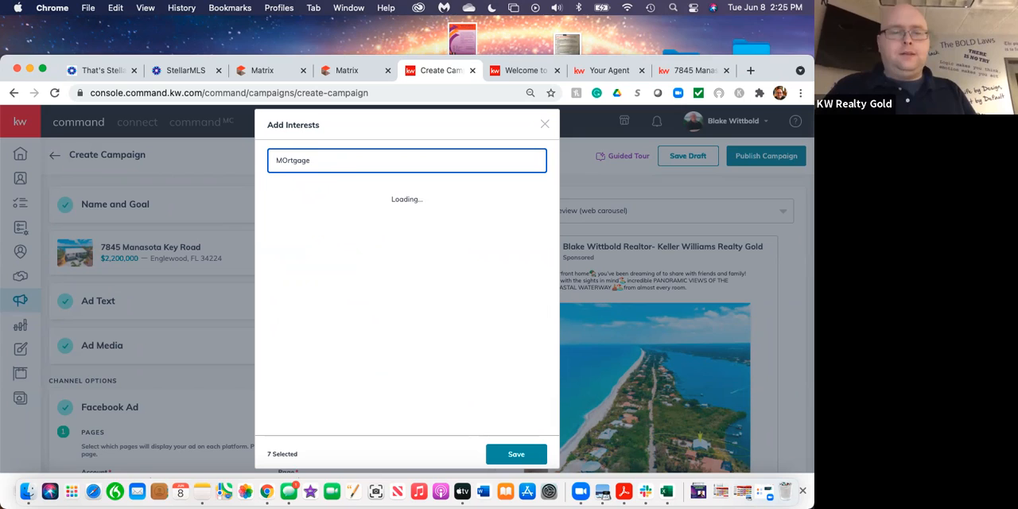
click(286, 161)
key(BackSpace)
text(o)
key(BackSpace)
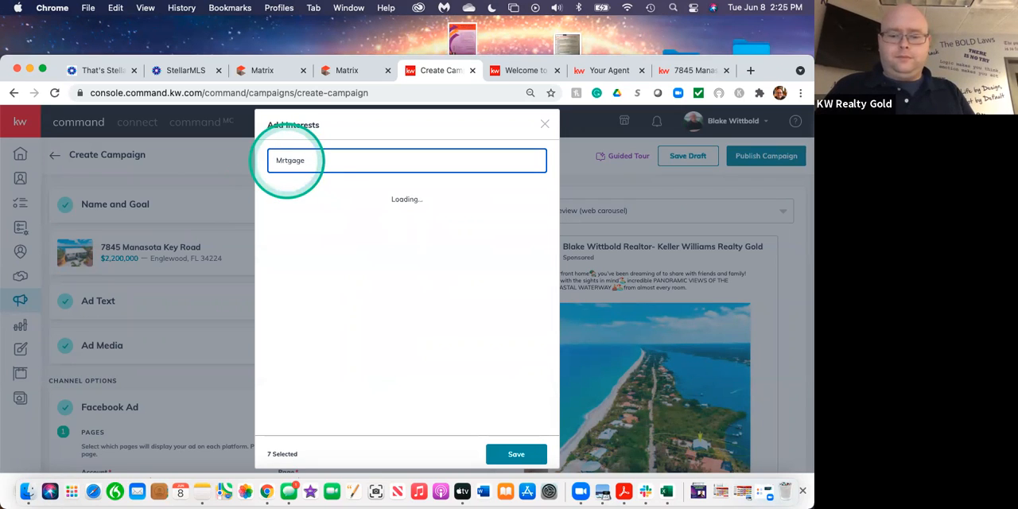
click(317, 255)
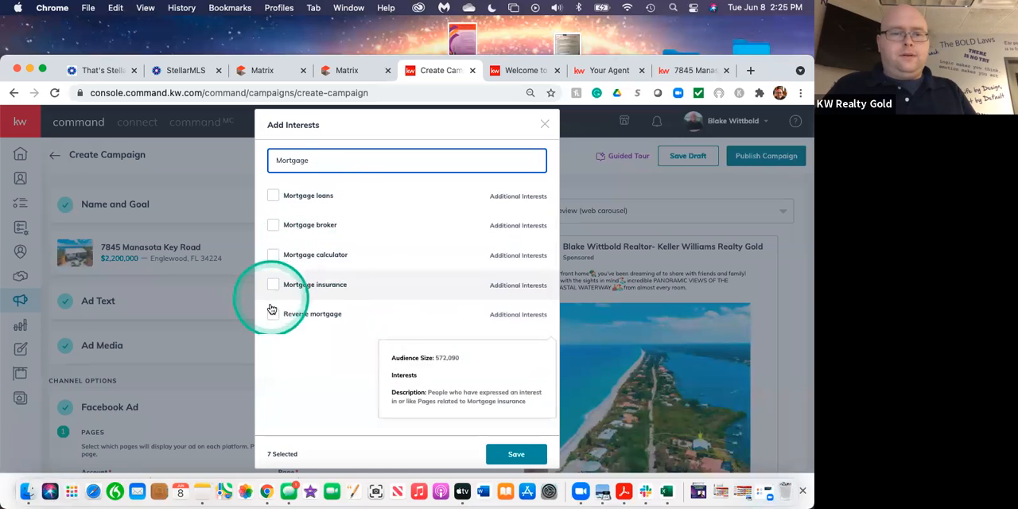
click(275, 198)
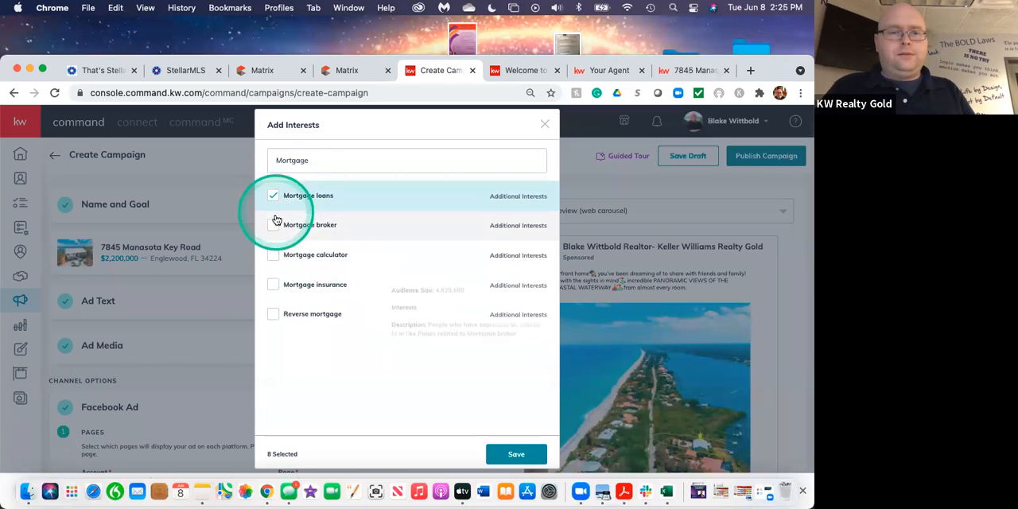
Replace the interest search with "Home" and select the Home interest.
click(320, 162)
key(BackSpace)
key(BackSpace)
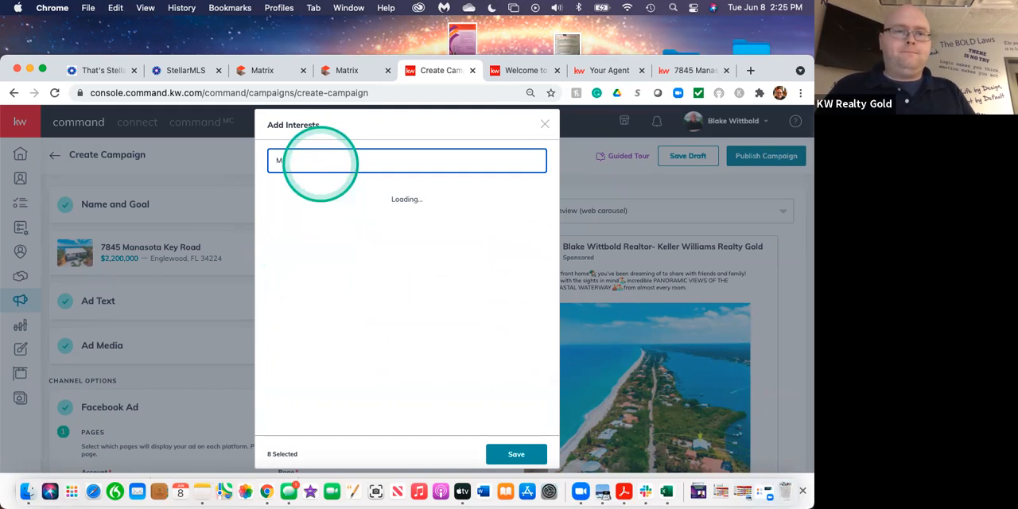
click(308, 162)
key(BackSpace)
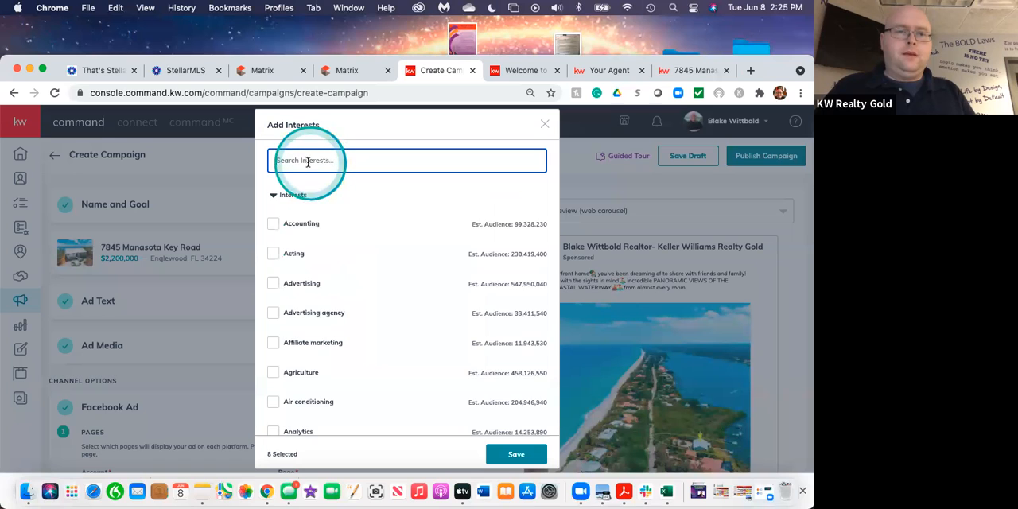
text(Home)
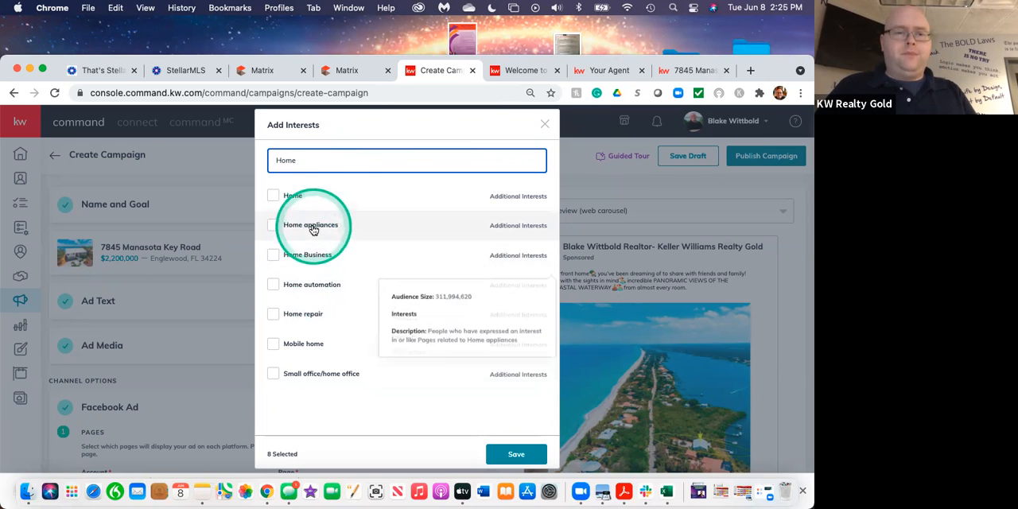
click(277, 199)
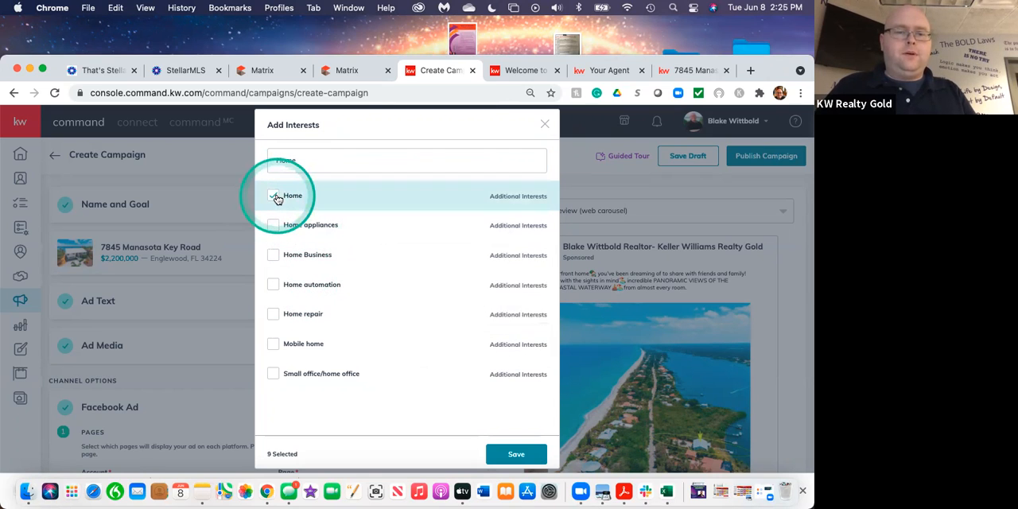
Replace the interest search with "Luxury", select the Luxury property interest and save the interest selection.
click(307, 159)
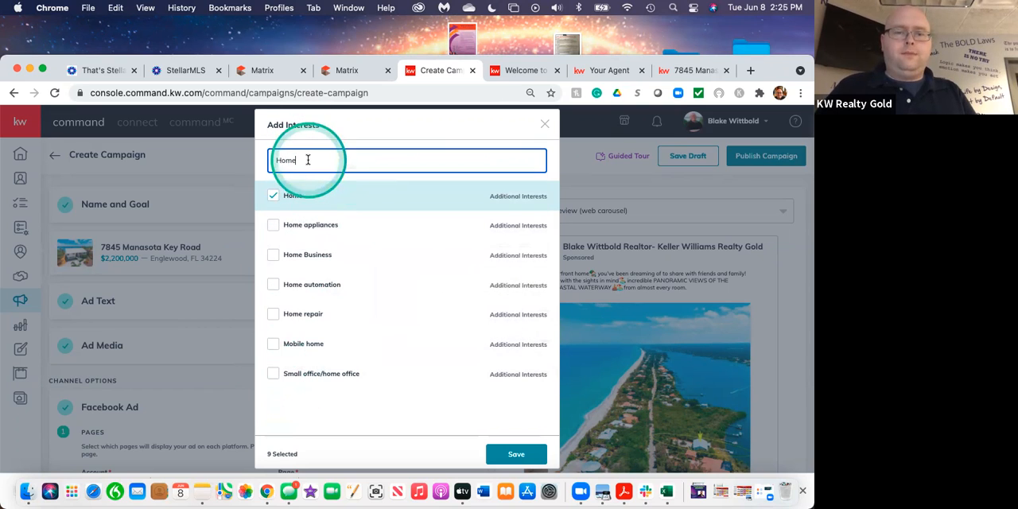
key(BackSpace)
key(BackSpace)
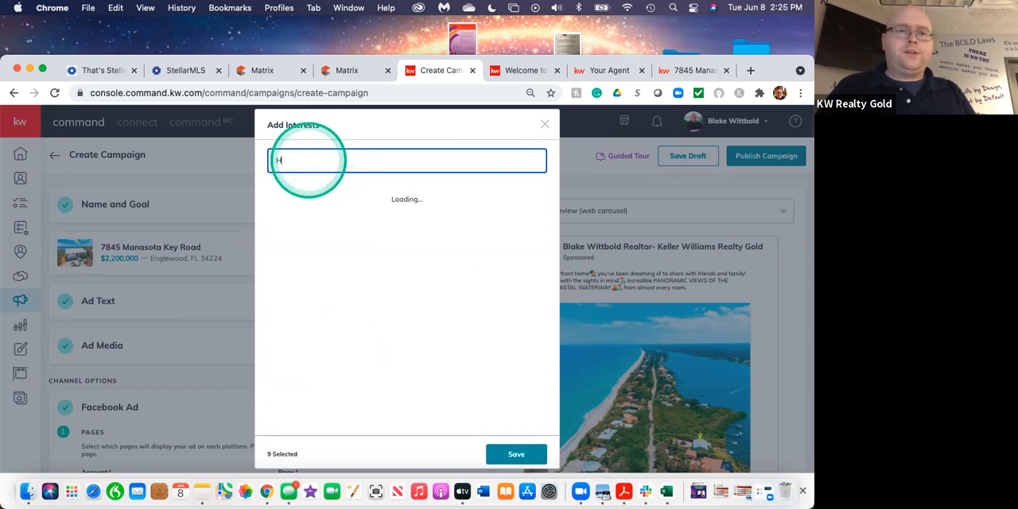
key(BackSpace)
text(Lu)
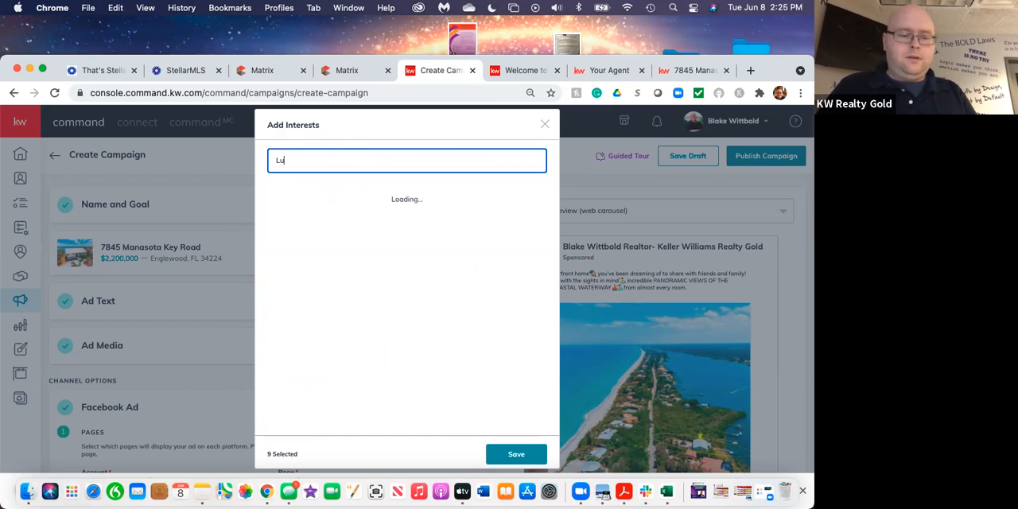
text(xury)
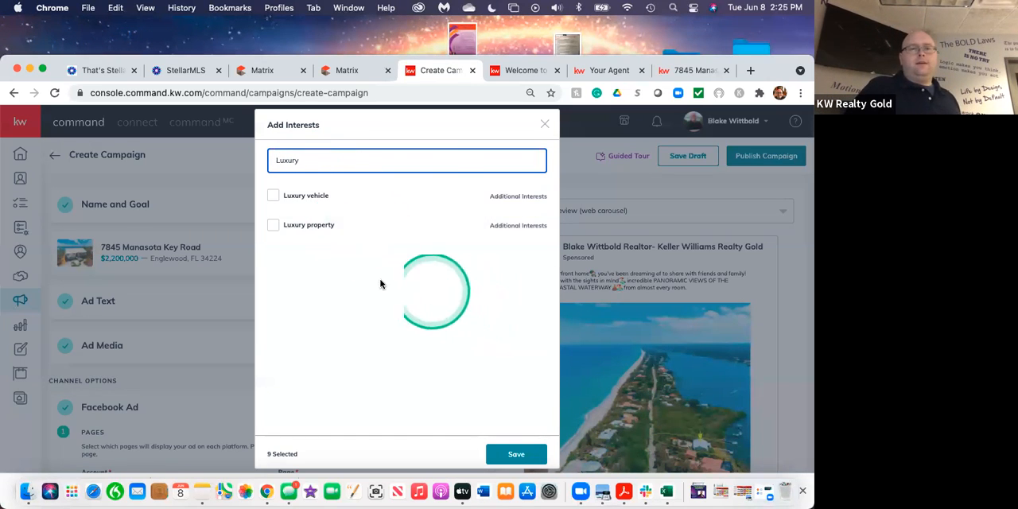
click(273, 225)
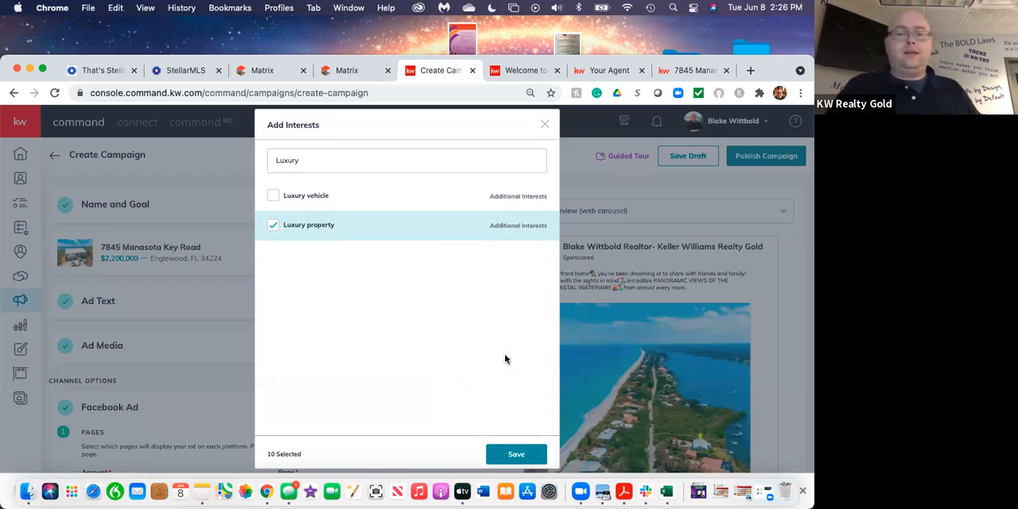
click(513, 453)
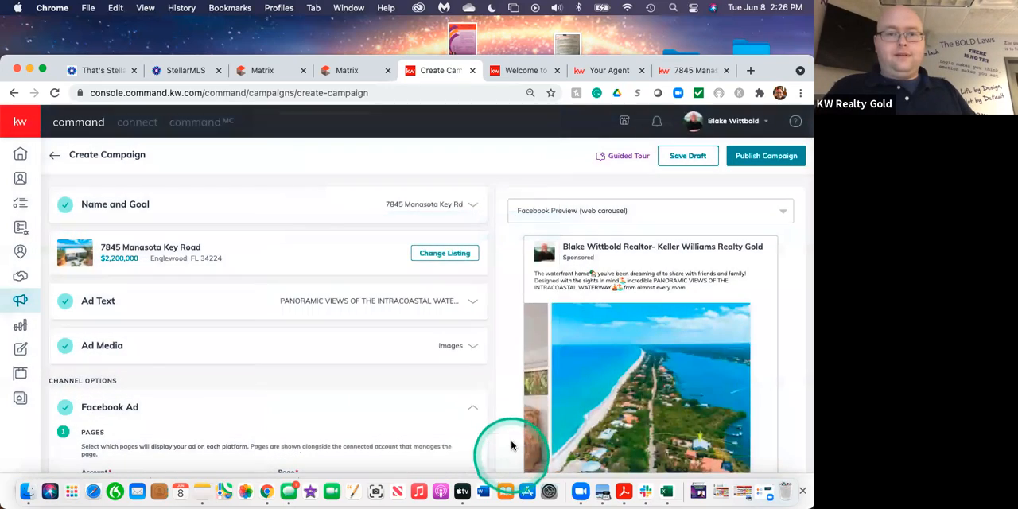
Review the interests listed under expert targeting and look at the options for narrowing the audience.
scroll(353, 409, down, 5)
scroll(350, 404, down, 4)
scroll(349, 403, down, 5)
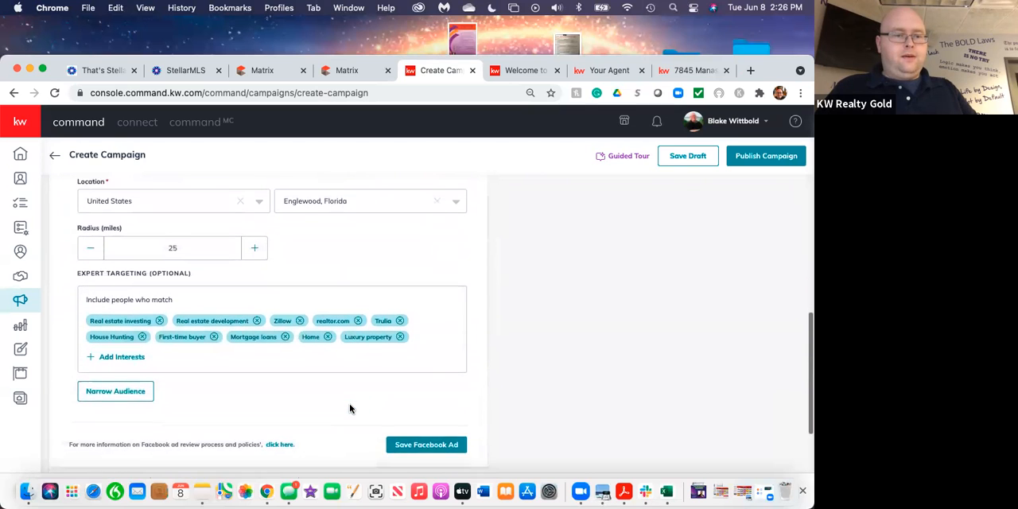
scroll(349, 404, down, 1)
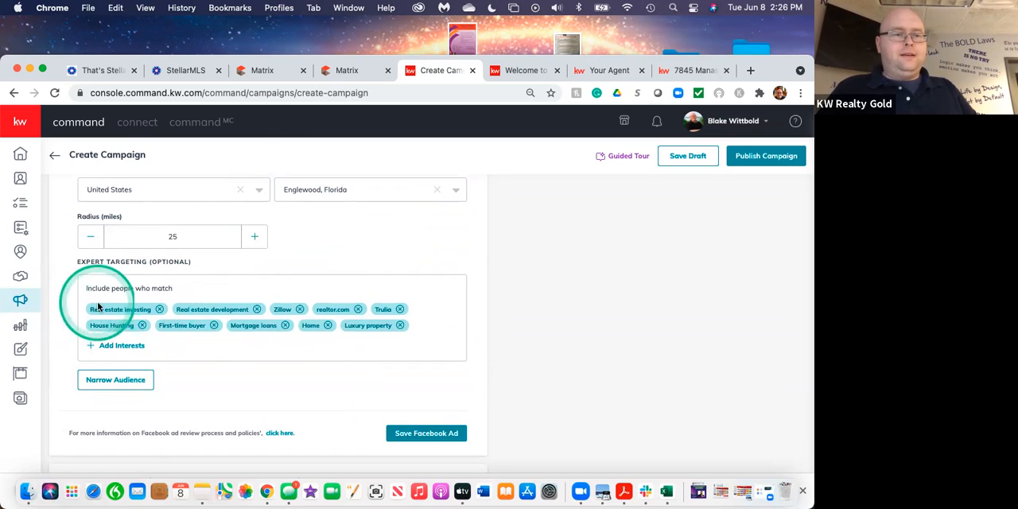
scroll(245, 324, down, 1)
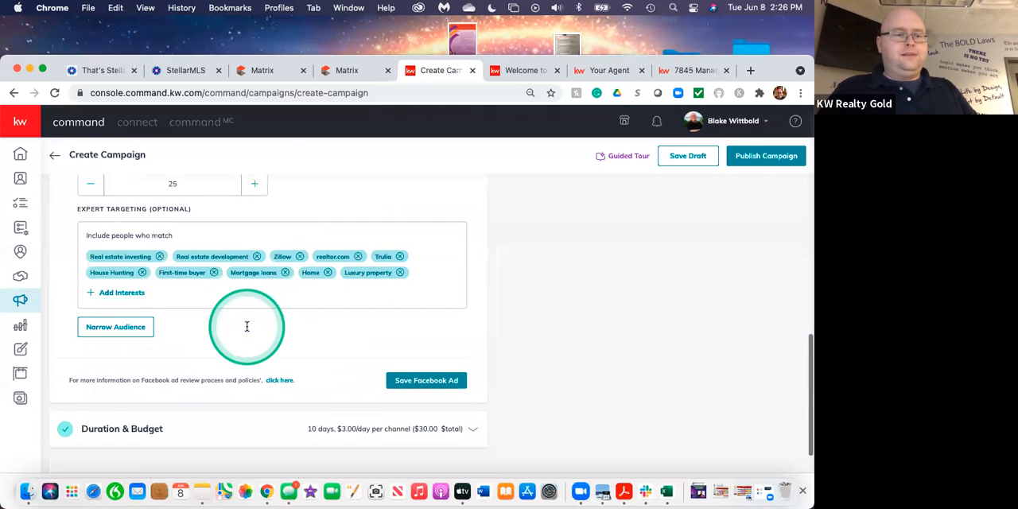
click(129, 328)
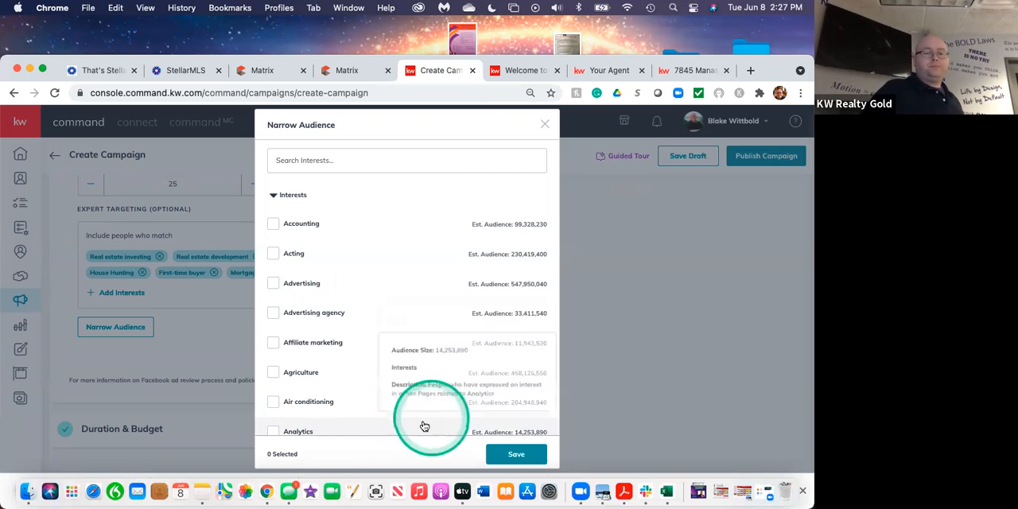
click(545, 124)
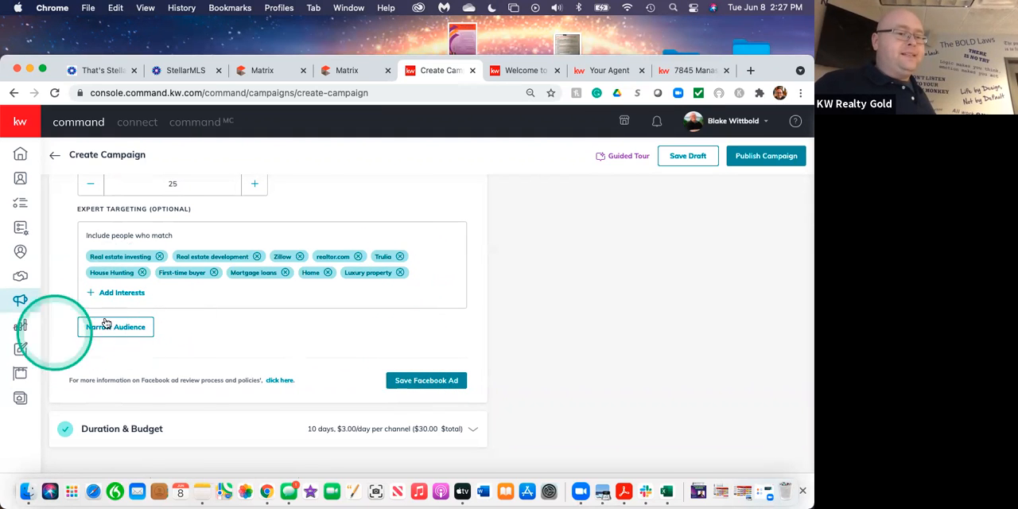
Save the Facebook ad settings and open the campaign's duration and budget settings.
click(249, 349)
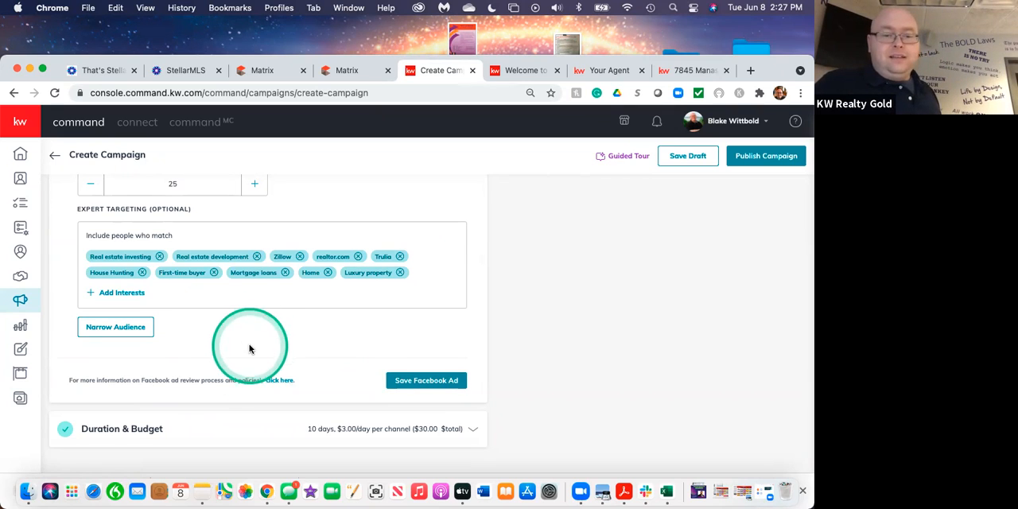
click(408, 377)
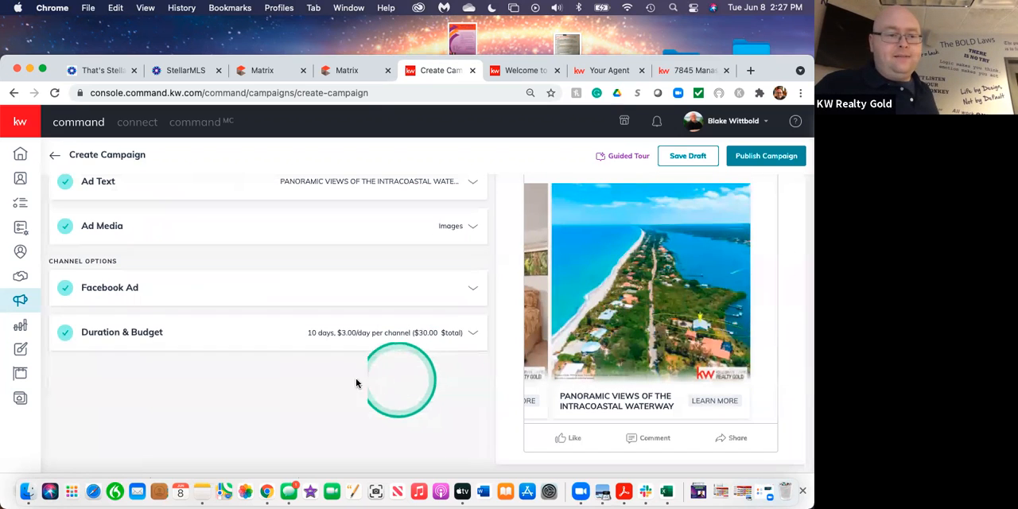
click(129, 333)
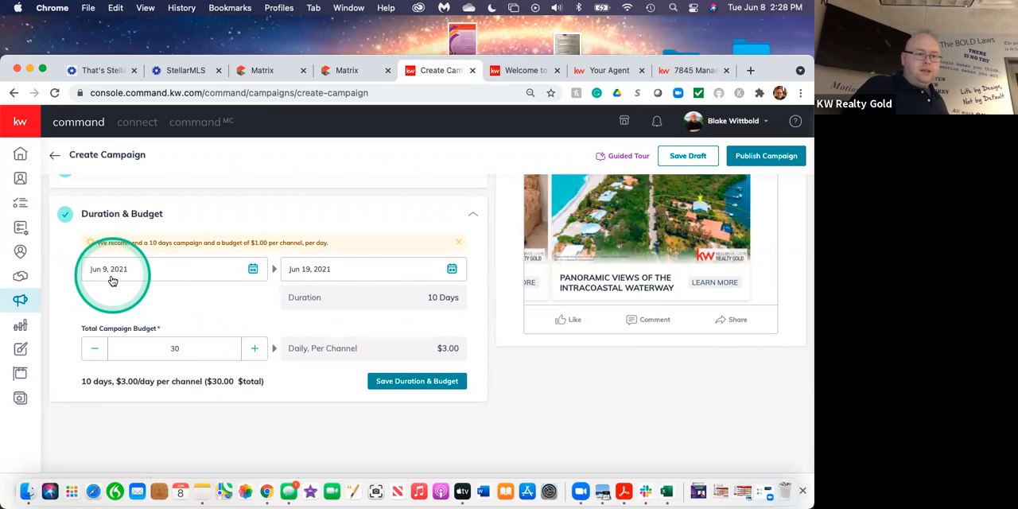
Set the campaign's start date to Jun 10, 2021 and its end date to Jun 20, 2021.
click(254, 269)
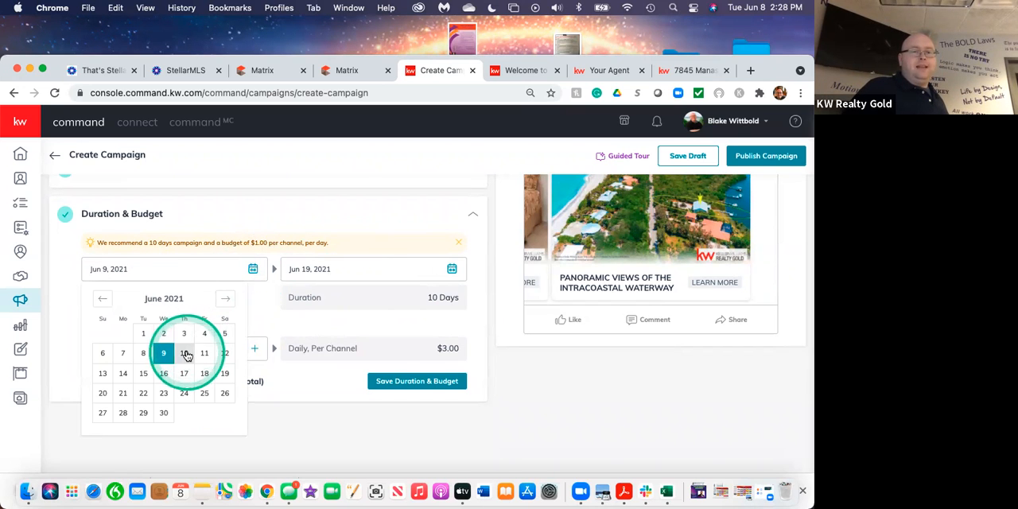
click(185, 353)
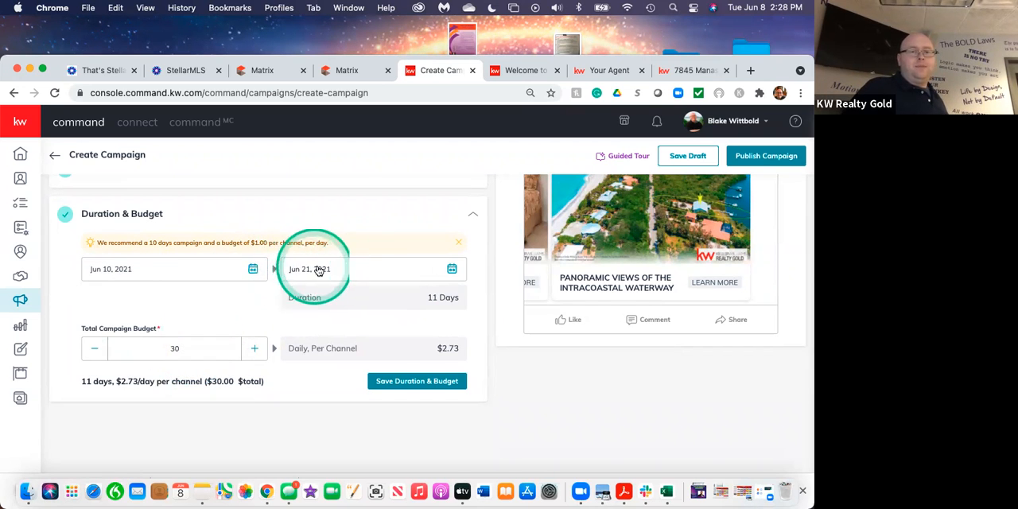
click(451, 270)
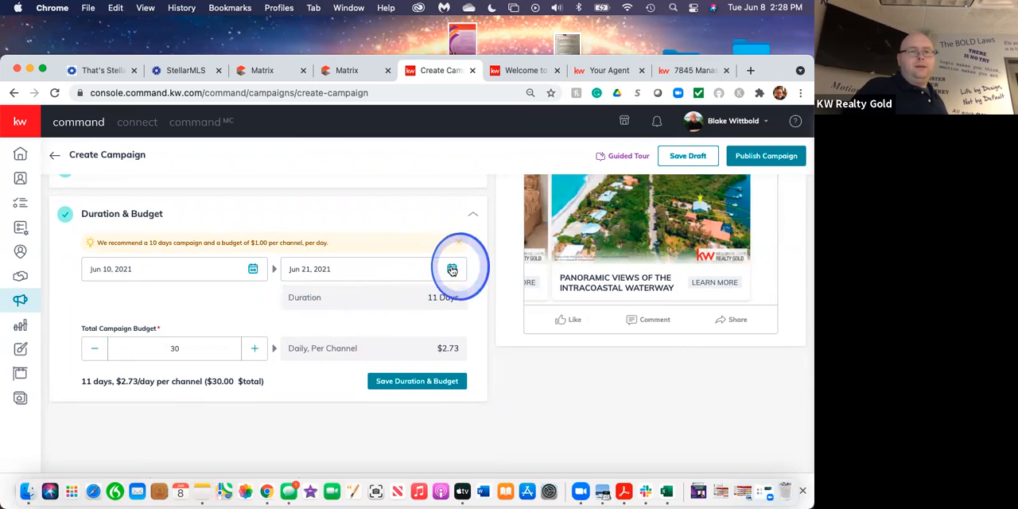
click(298, 394)
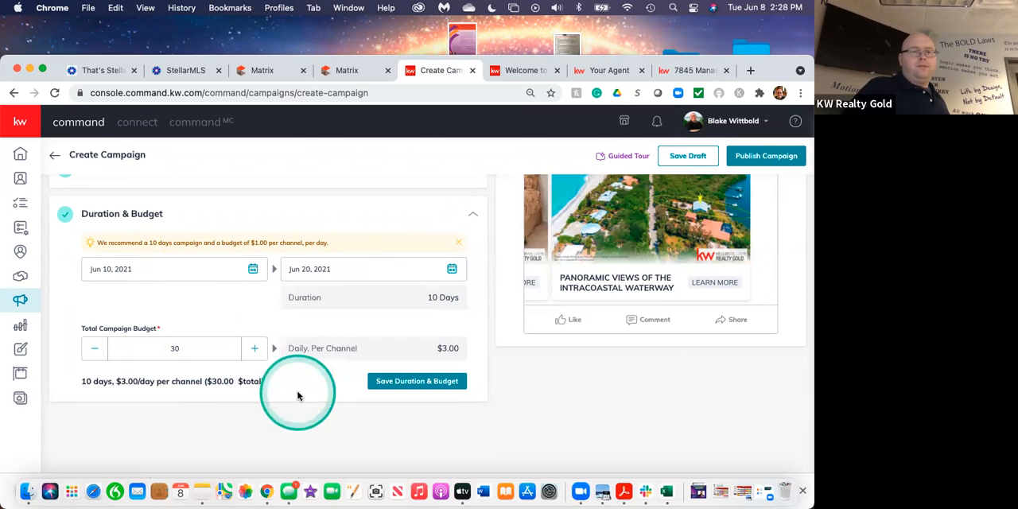
click(221, 307)
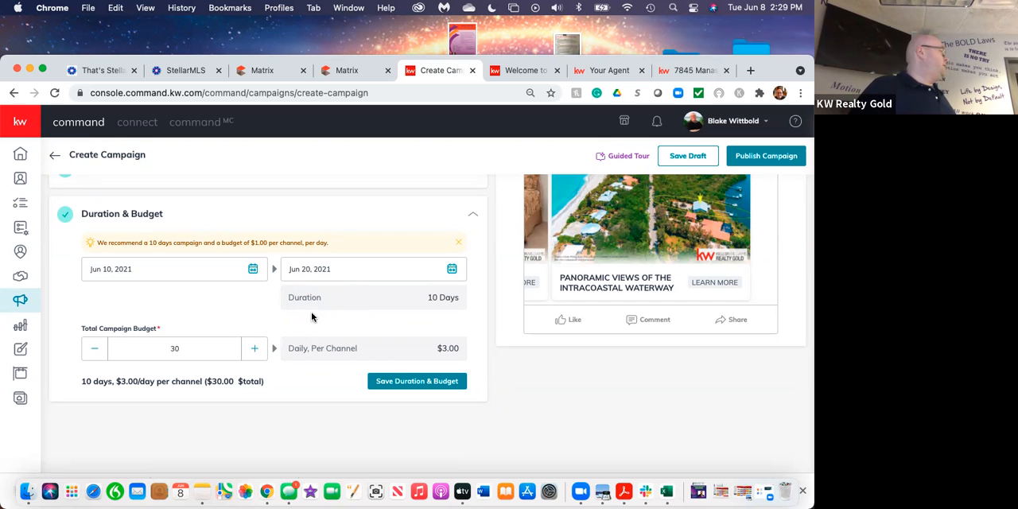
Review the public property page of the Manasota Key Road listing, including its photos, description, property details and agent contact options.
click(676, 70)
scroll(661, 287, down, 10)
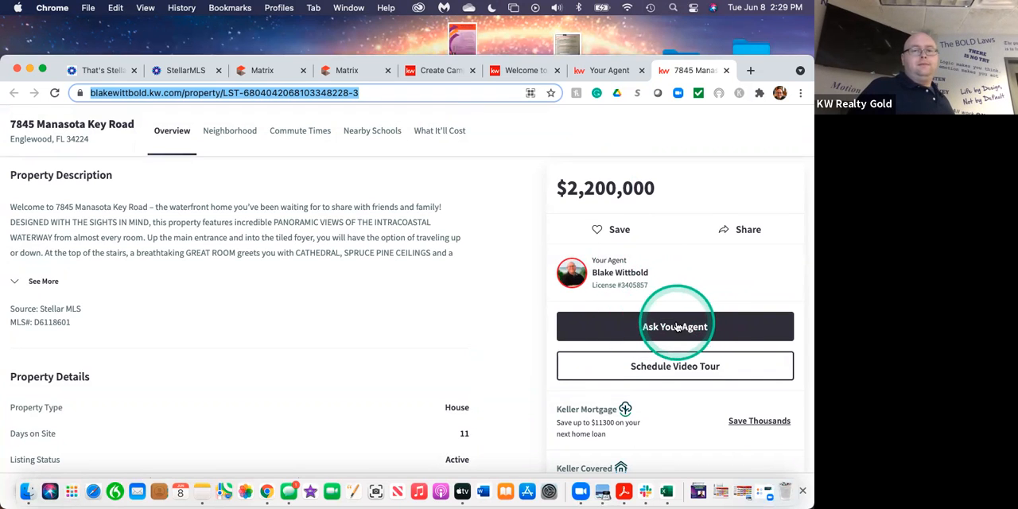
scroll(675, 326, up, 8)
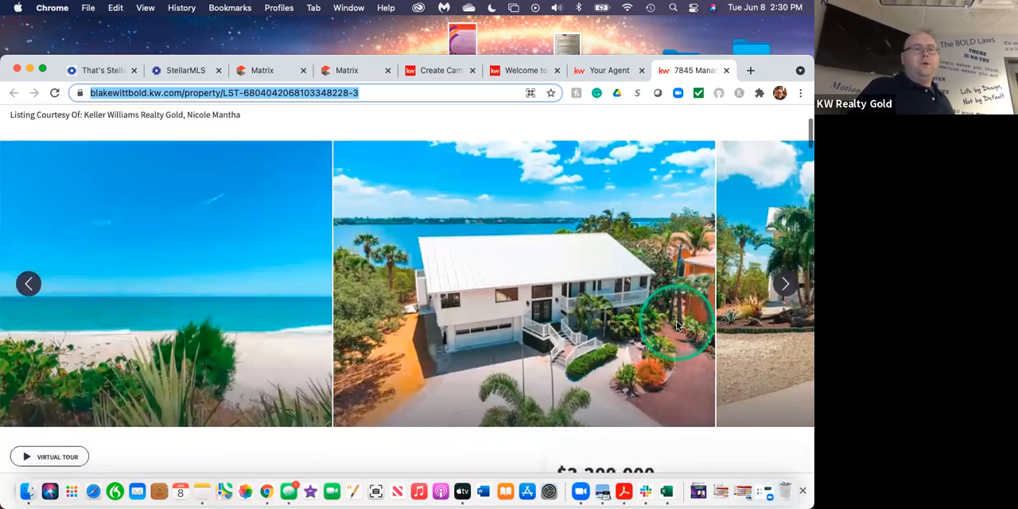
scroll(675, 326, down, 5)
scroll(675, 326, up, 6)
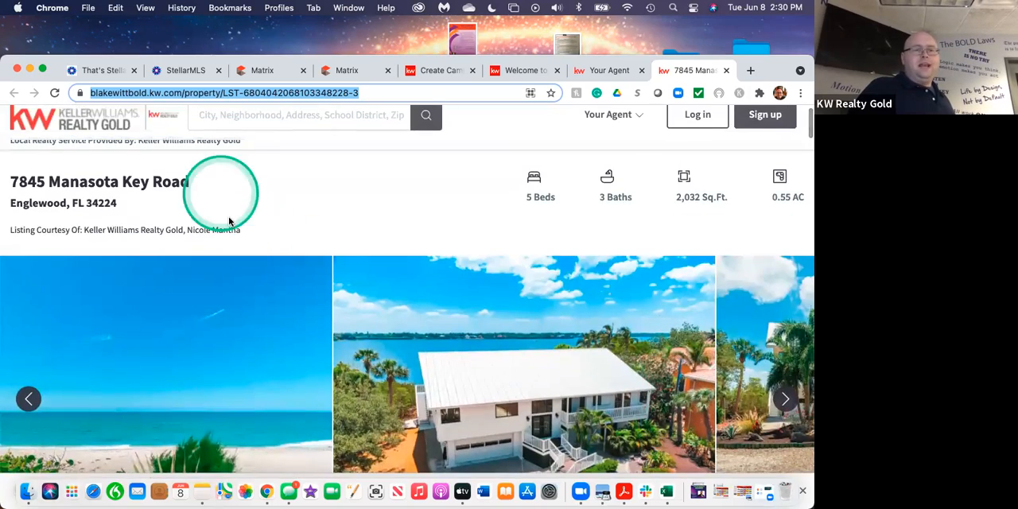
scroll(609, 444, down, 5)
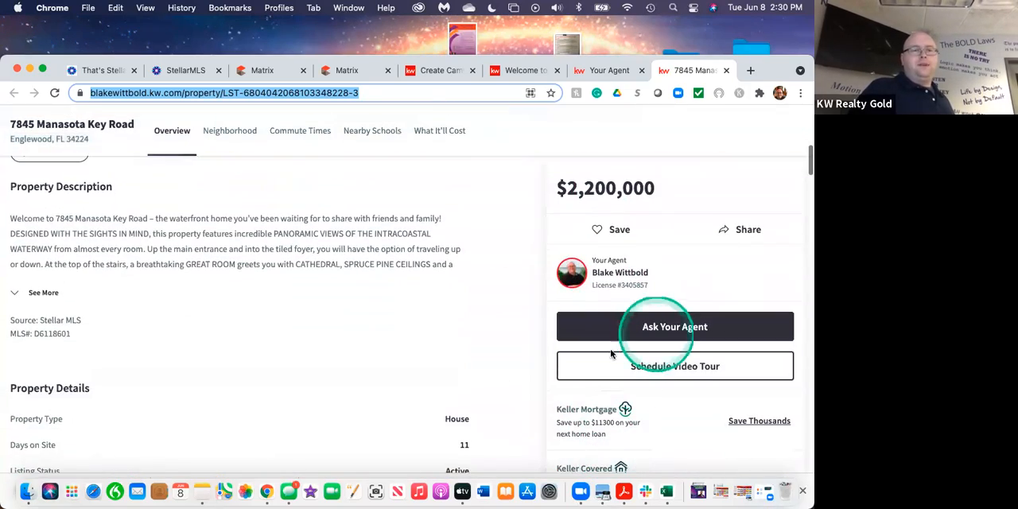
scroll(484, 357, down, 3)
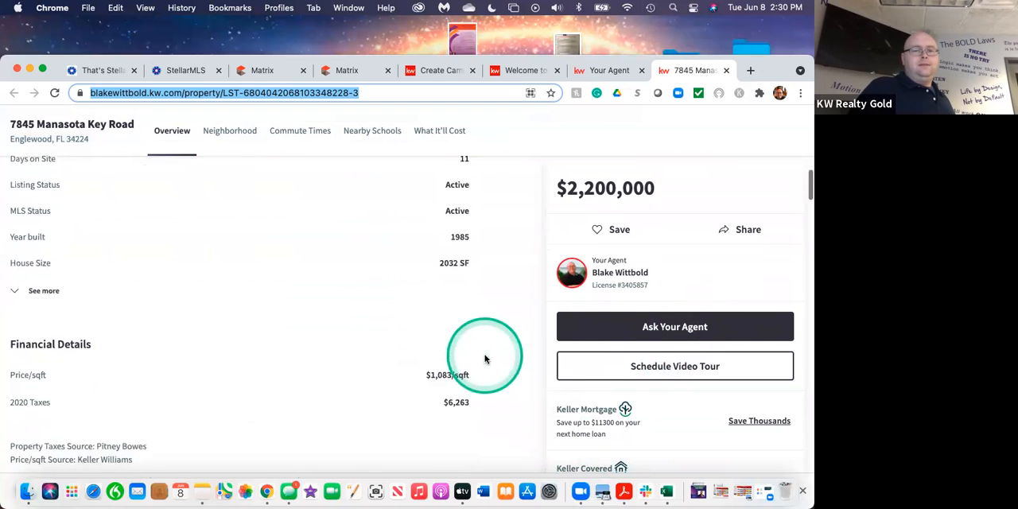
scroll(484, 358, up, 10)
scroll(485, 359, down, 1)
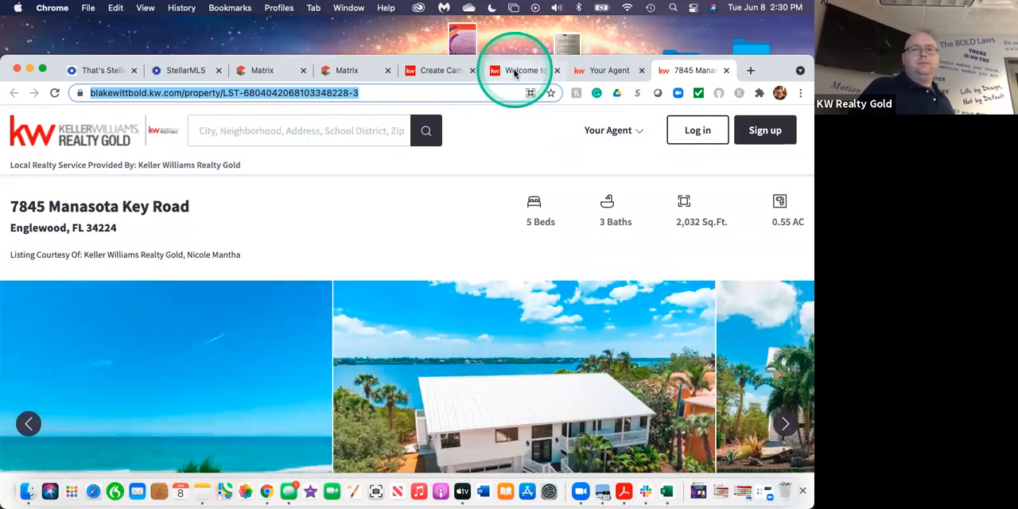
Return to the campaign, save its duration and budget settings, and request saving the campaign as a draft.
click(433, 73)
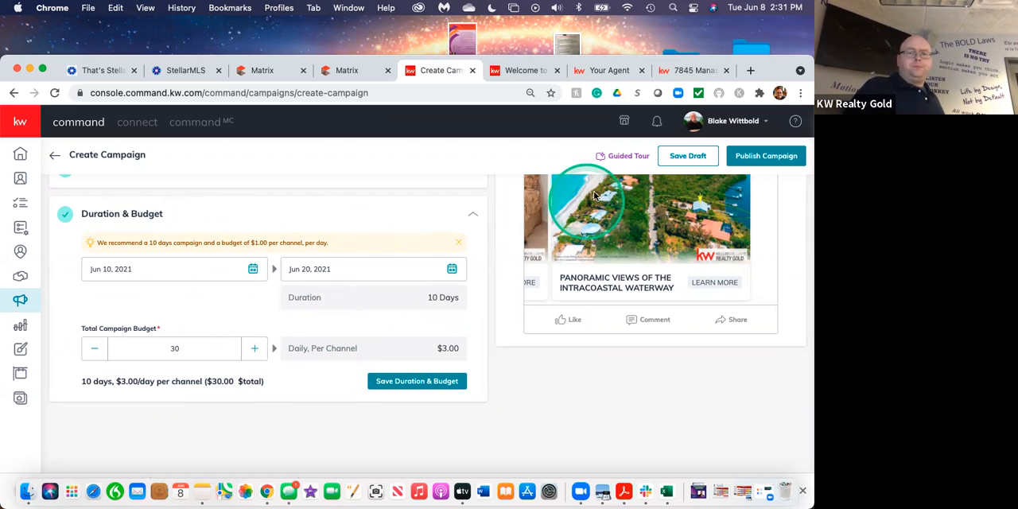
click(413, 383)
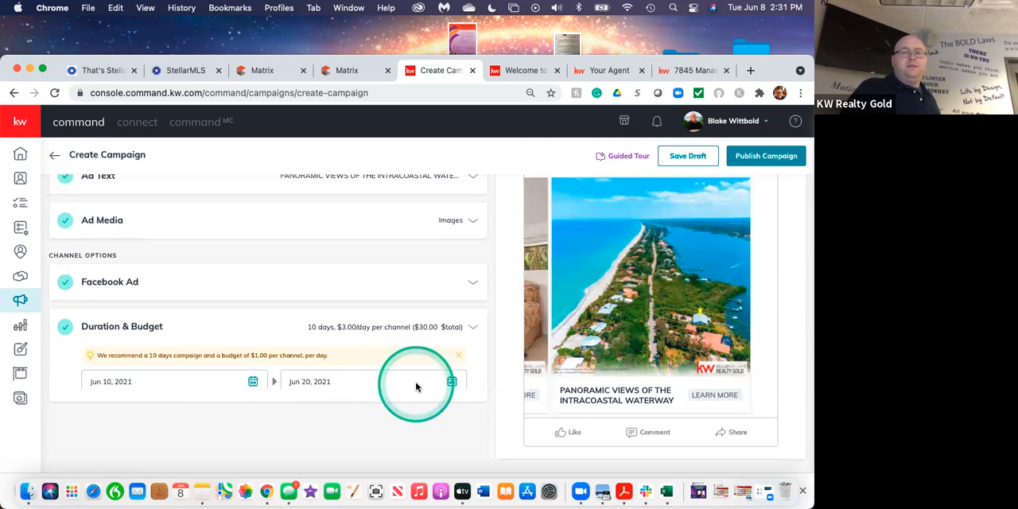
click(695, 156)
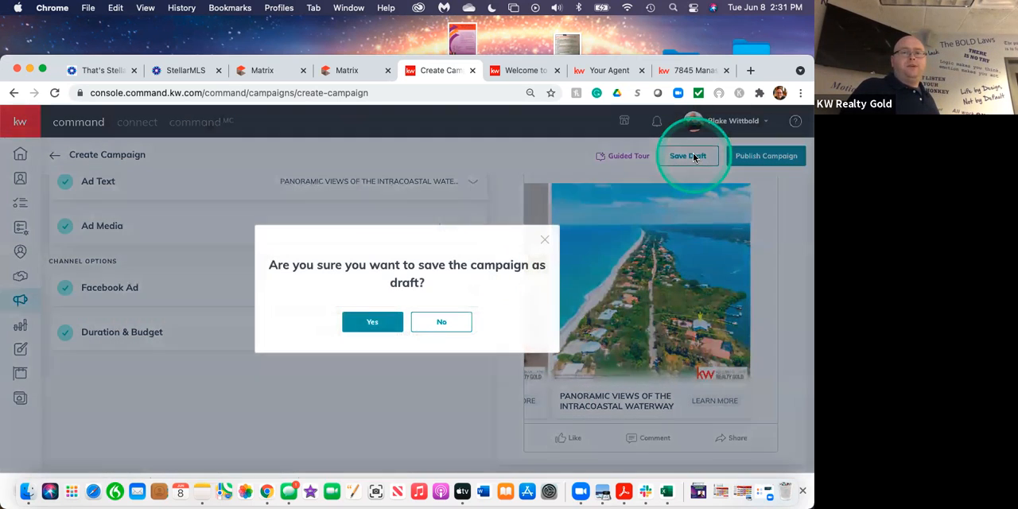
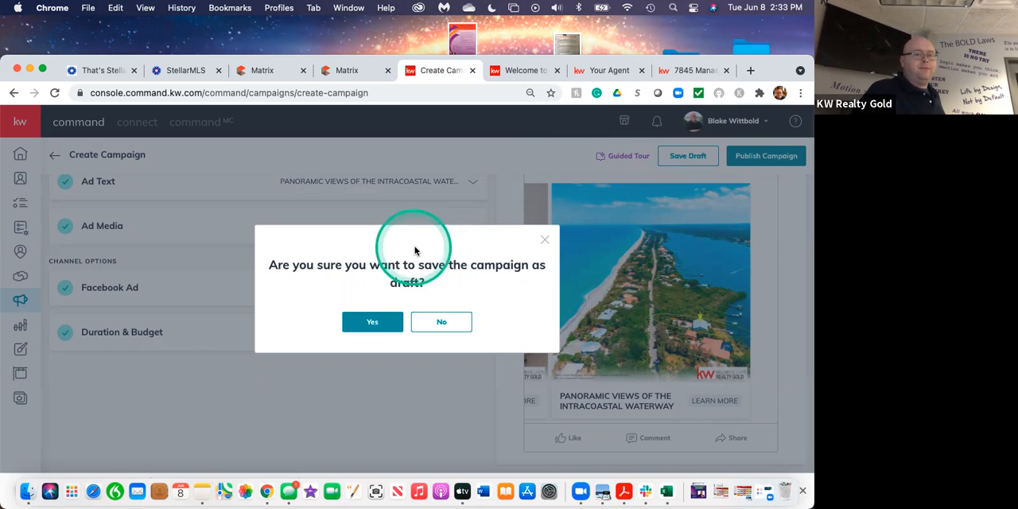
Confirm saving the Manasota Key Road ad campaign as a draft.
click(373, 320)
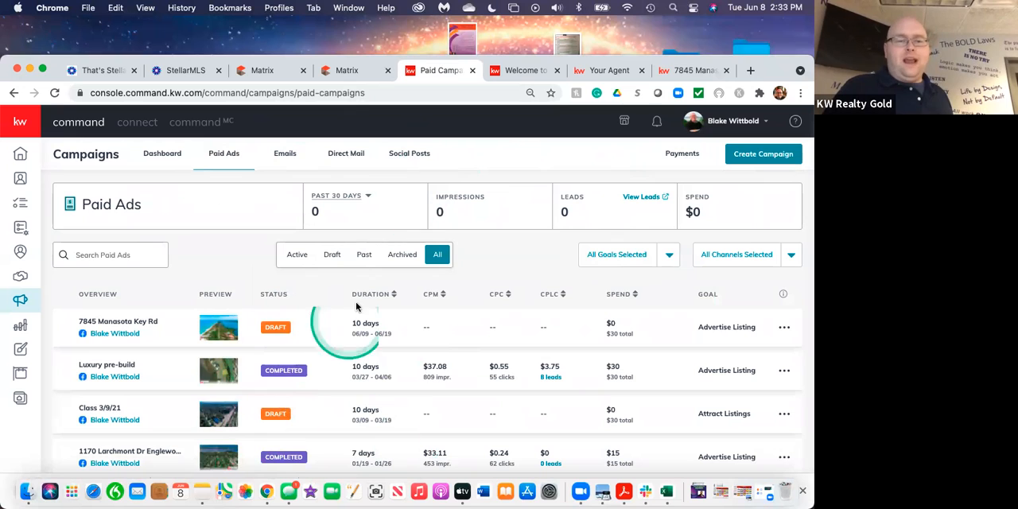
View the campaign payment information and the form for adding a payment card, then close the form without adding a card.
click(681, 155)
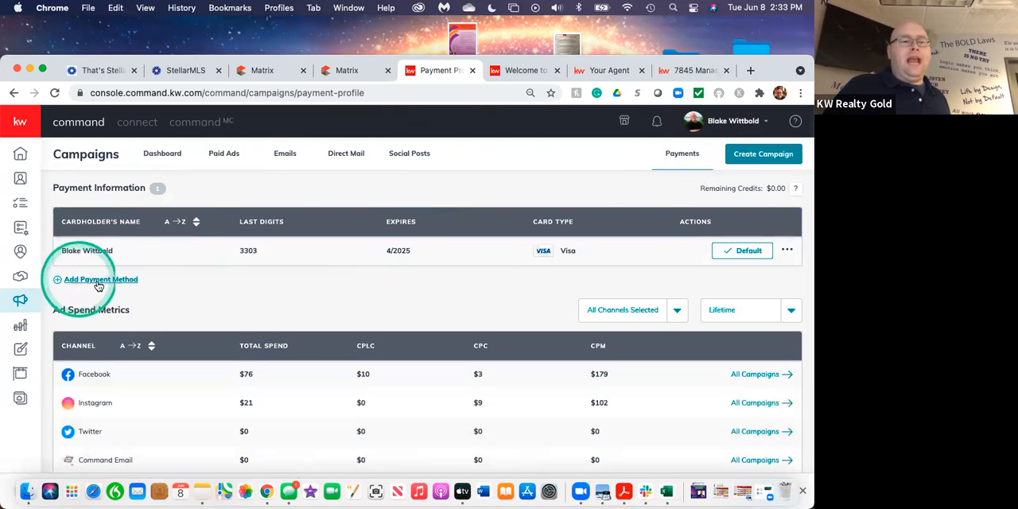
click(104, 280)
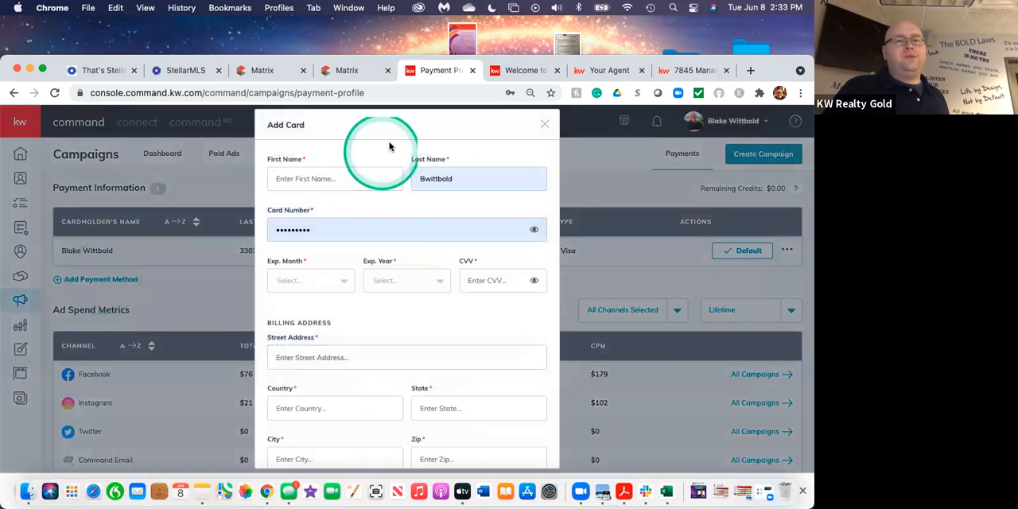
scroll(406, 387, down, 3)
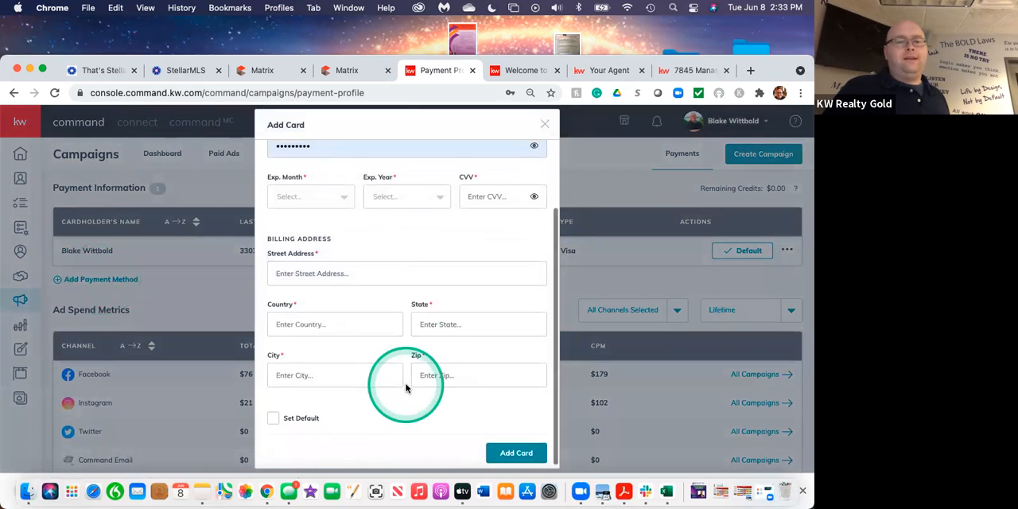
scroll(404, 386, up, 3)
click(545, 129)
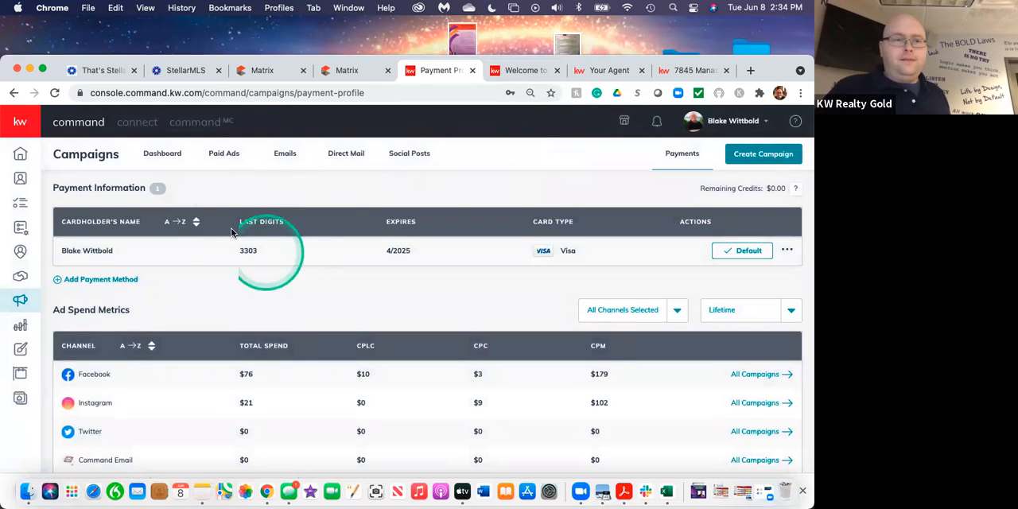
Return to the paid ads and review the status, duration, cost and spend of the draft and completed campaigns.
click(230, 161)
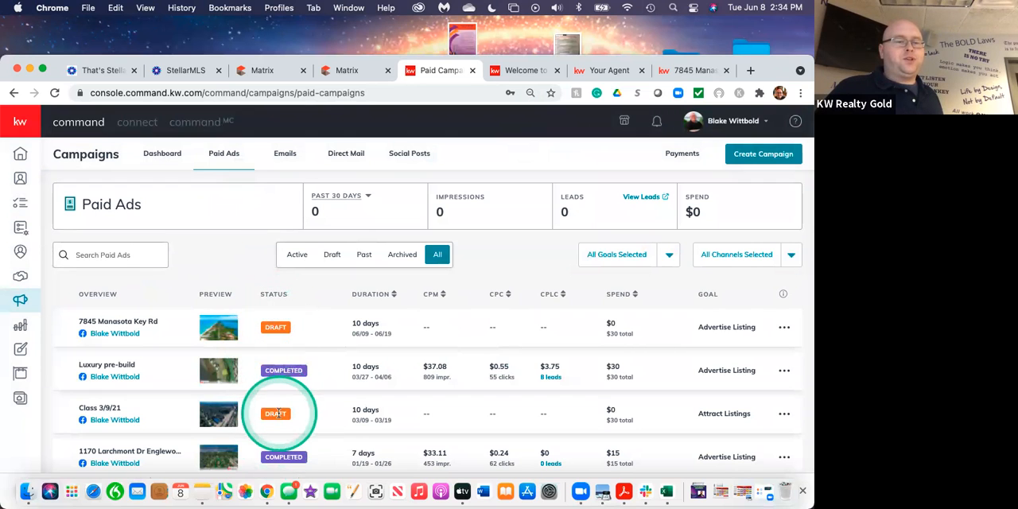
scroll(279, 413, down, 5)
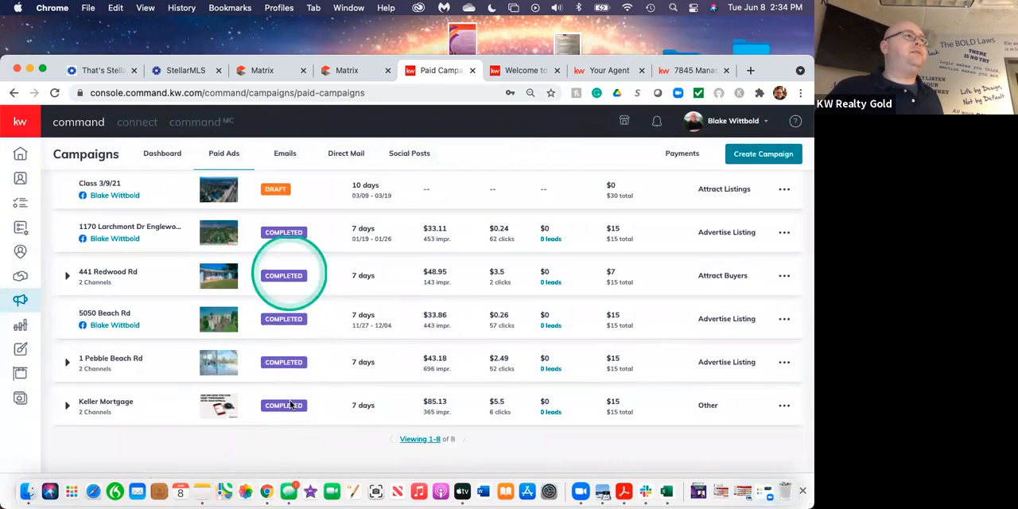
scroll(289, 318, up, 2)
scroll(291, 319, up, 2)
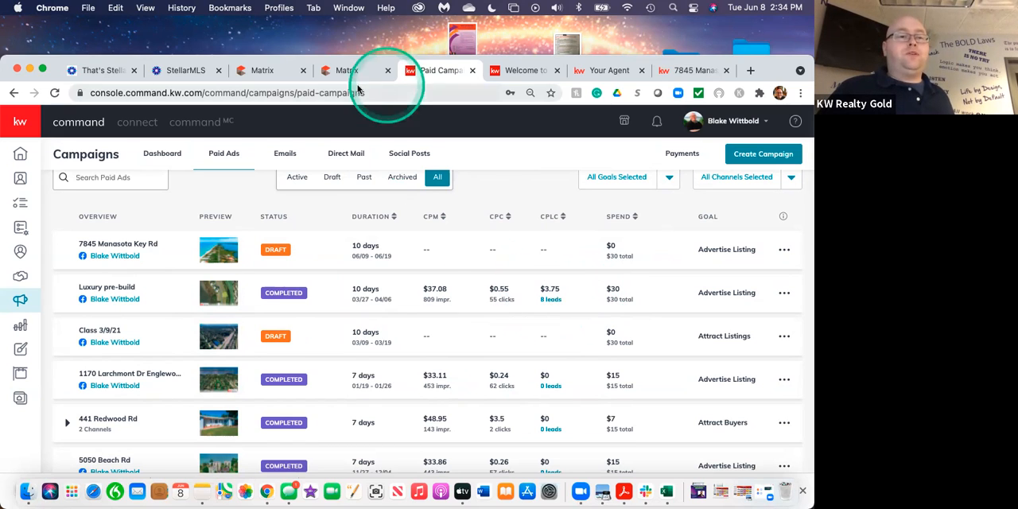
Go to the Command home dashboard and look over its Database Health, Recent Leads, Tasks and Notepad widgets.
click(20, 157)
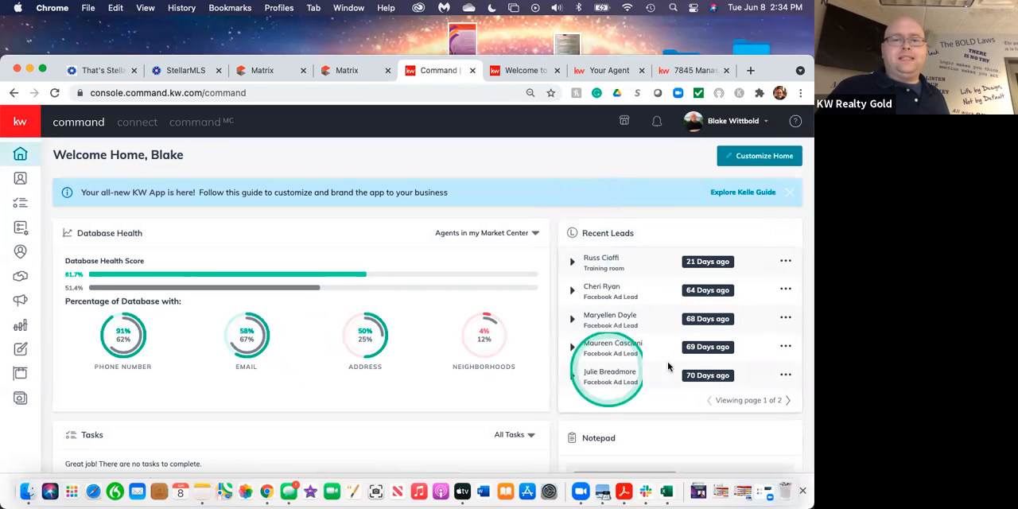
scroll(531, 334, down, 5)
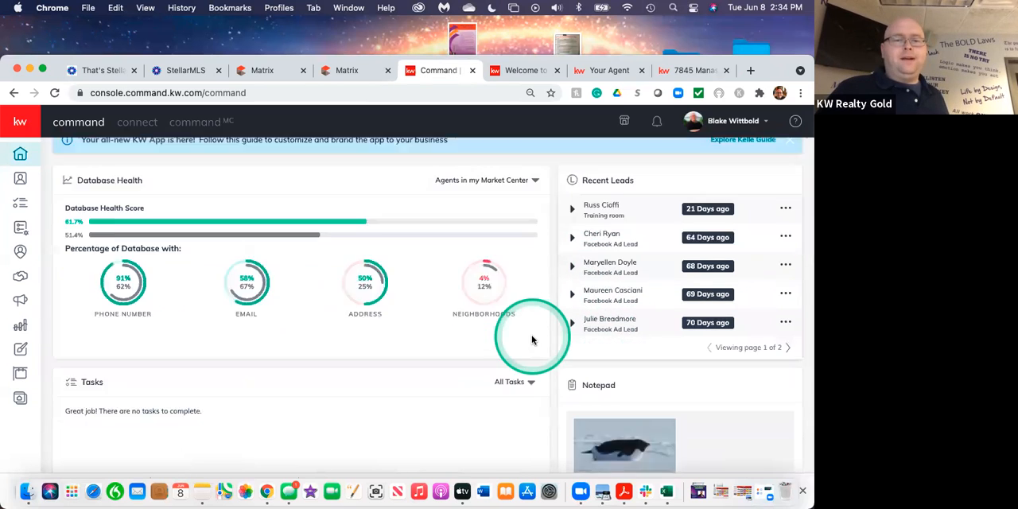
scroll(531, 335, down, 3)
scroll(531, 340, up, 10)
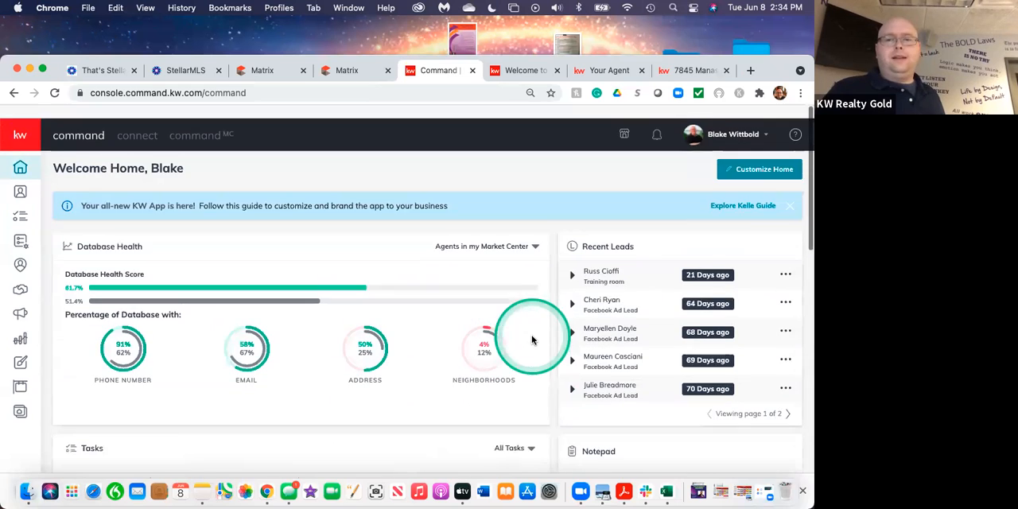
Check which widgets can be selected and arranged on the home dashboard, then close the customization without applying changes.
click(764, 156)
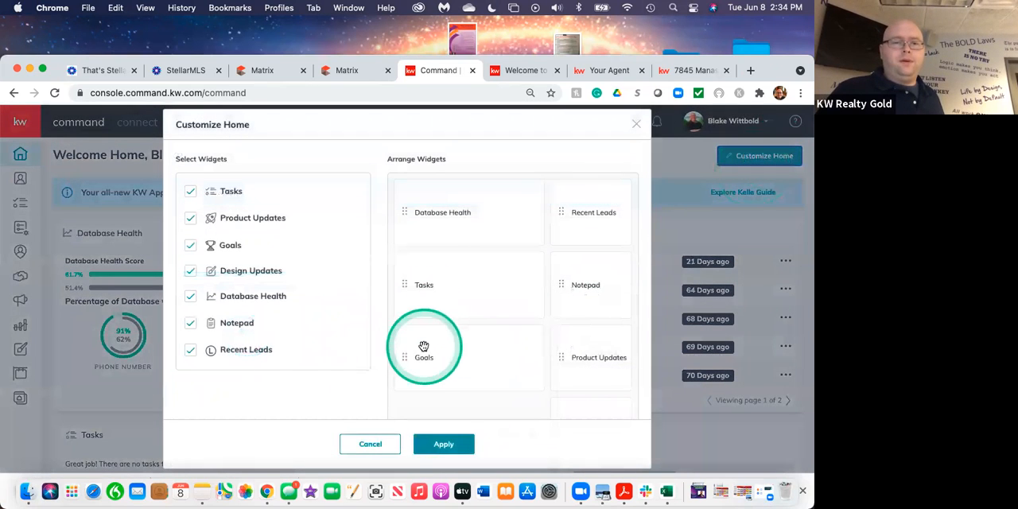
scroll(332, 309, down, 2)
scroll(329, 298, up, 2)
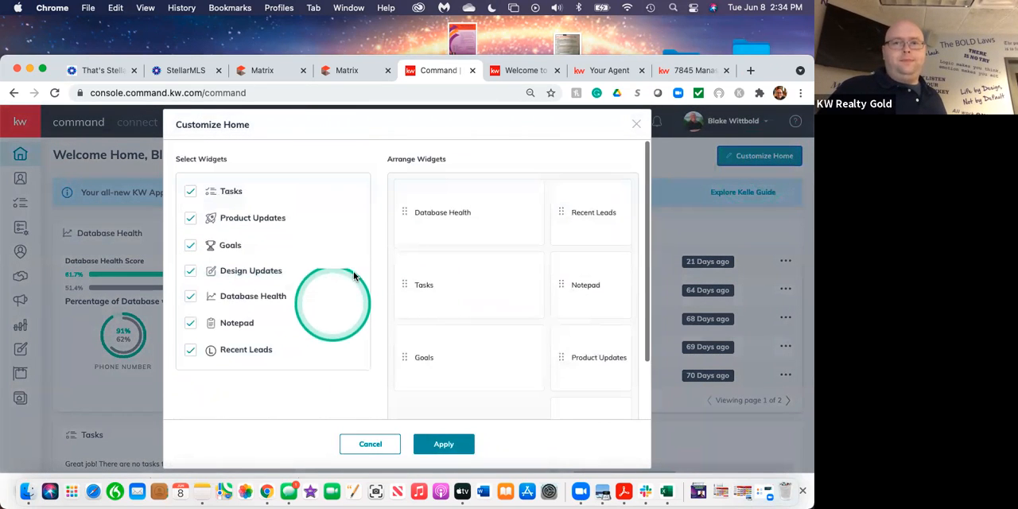
click(637, 126)
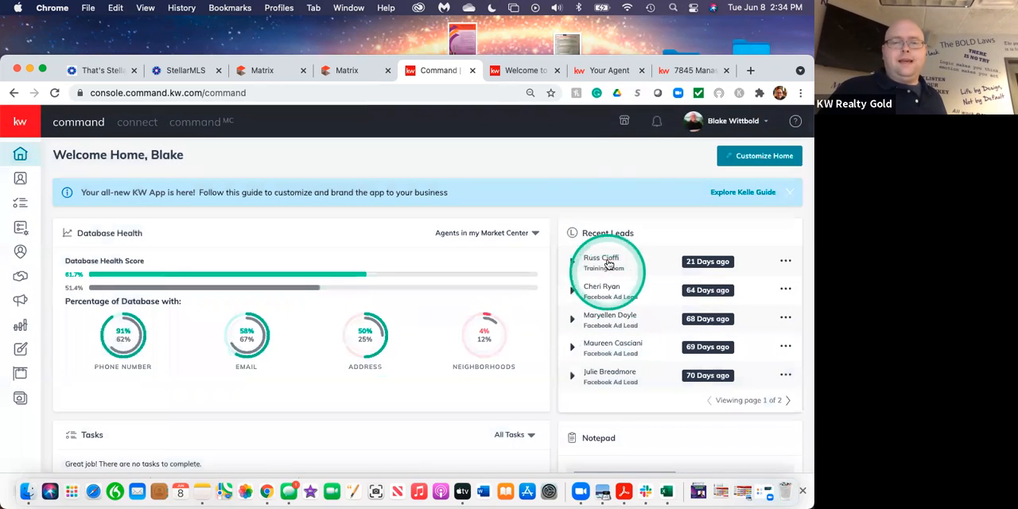
Open the contact record of the second entry in Recent Leads to view its lead timeline, then end the screen share.
click(597, 292)
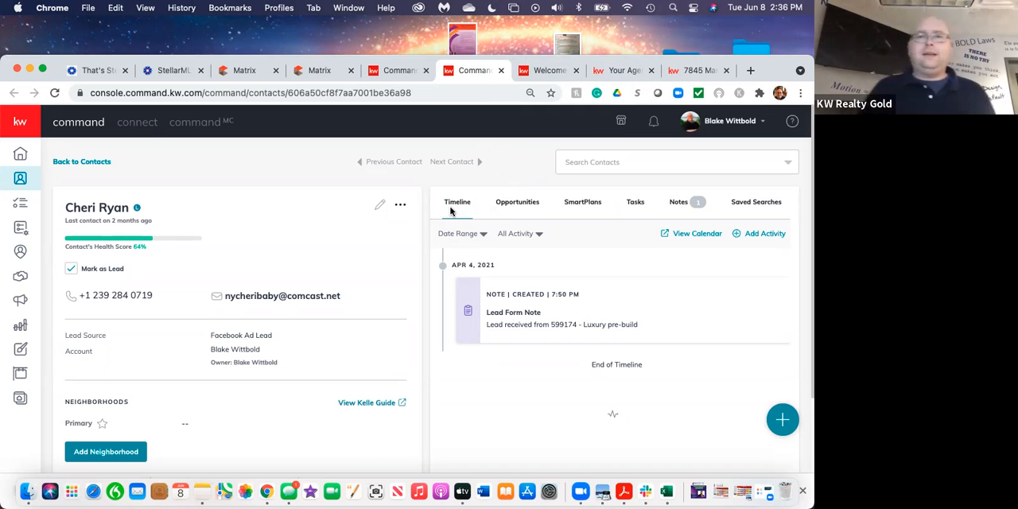
click(485, 38)
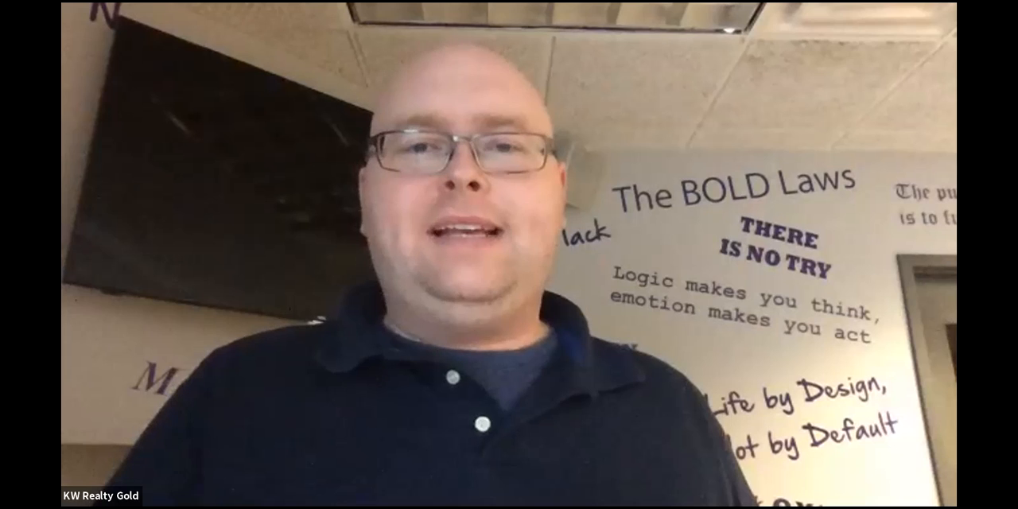